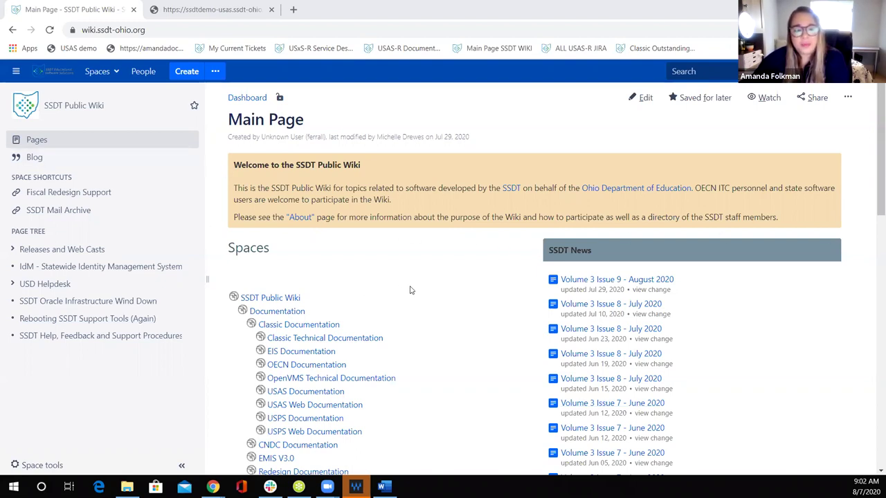
# Step: Scroll the SSDT Public Wiki Spaces list and open the USAS-R Documentation space
pyautogui.scroll(-2, 410, 291)
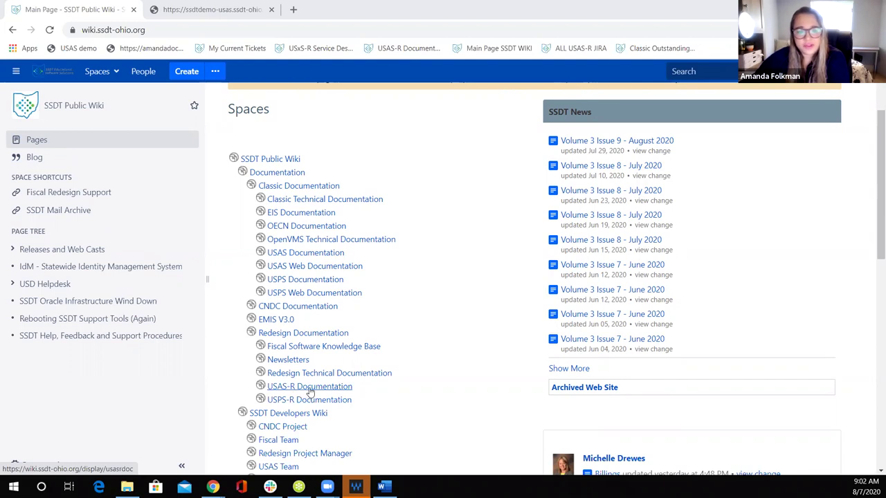
pyautogui.click(310, 388)
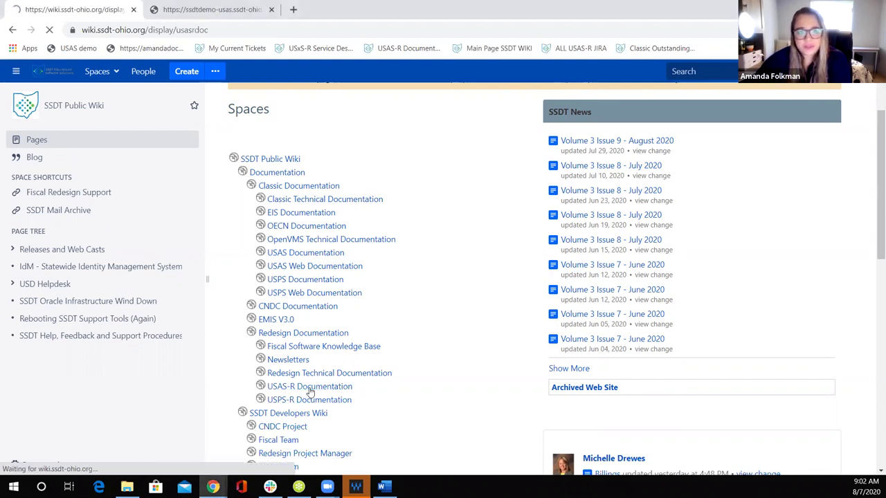
# Step: Expand Appendix > Report Procedures in the page tree and open Financial Report Setup for District Personnel
pyautogui.scroll(-3, 353, 278)
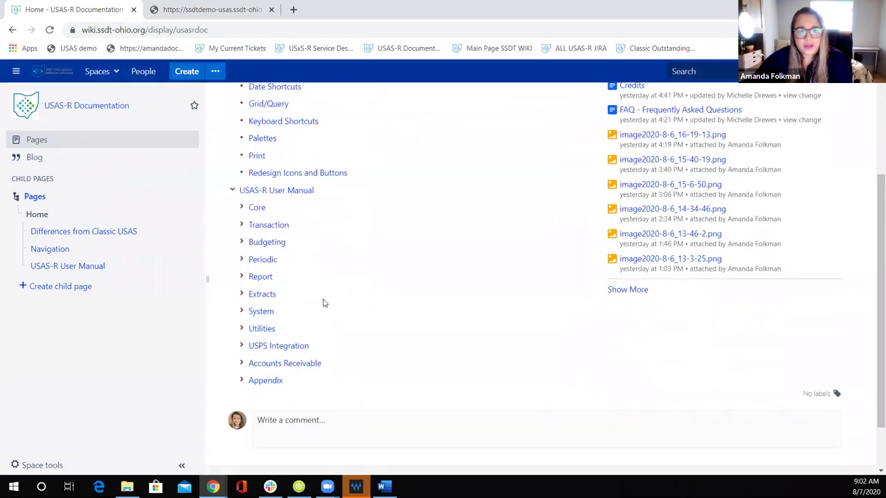
pyautogui.click(240, 382)
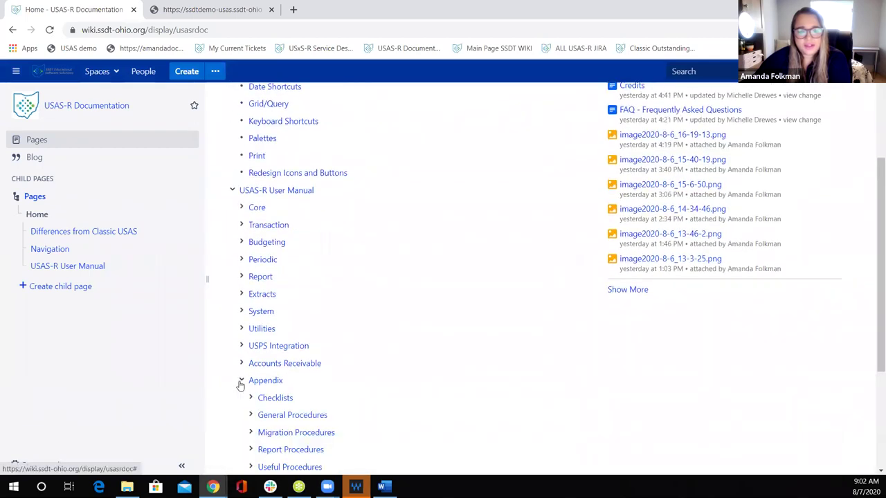
pyautogui.scroll(-1, 239, 385)
pyautogui.scroll(-1, 239, 385)
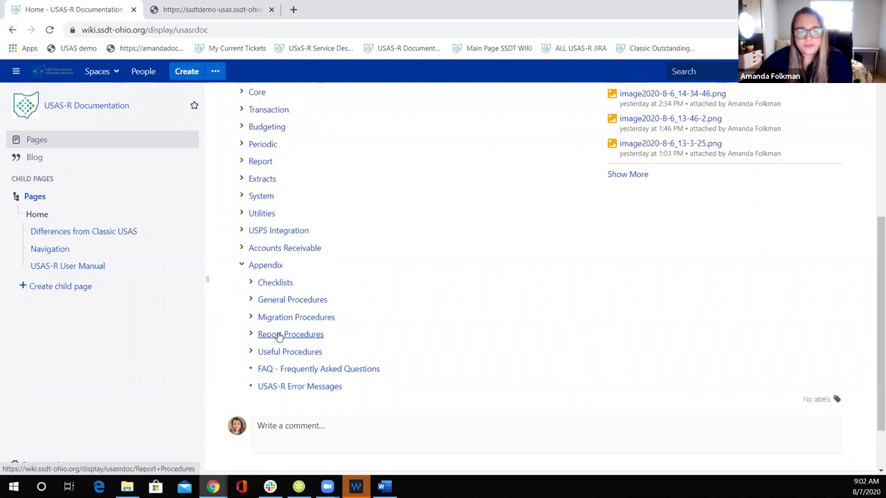
pyautogui.click(250, 335)
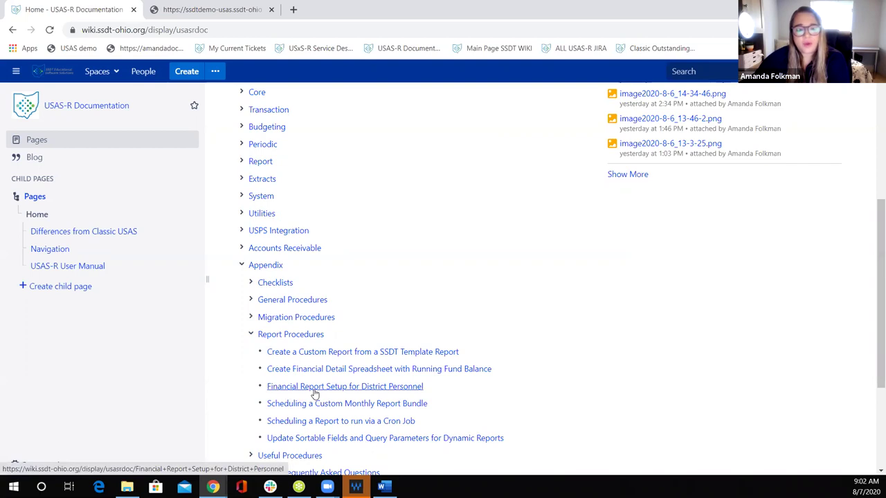
pyautogui.click(314, 392)
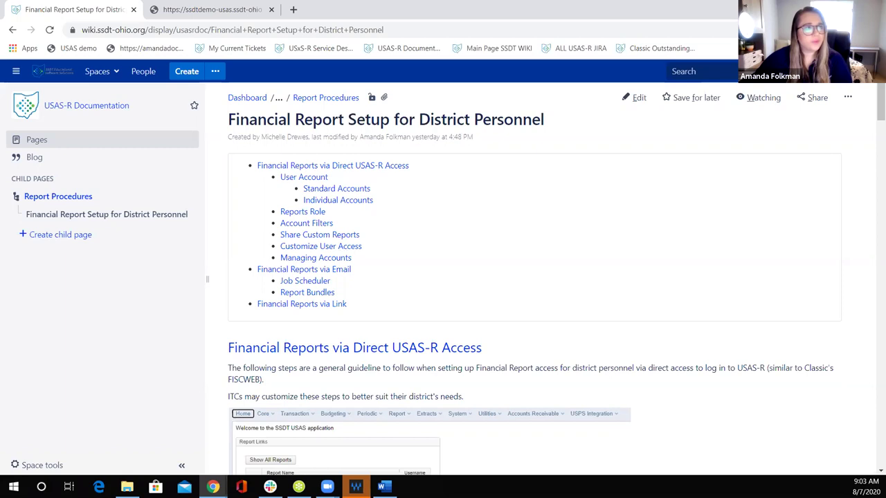
pyautogui.hotkey('alt', 'Tab')
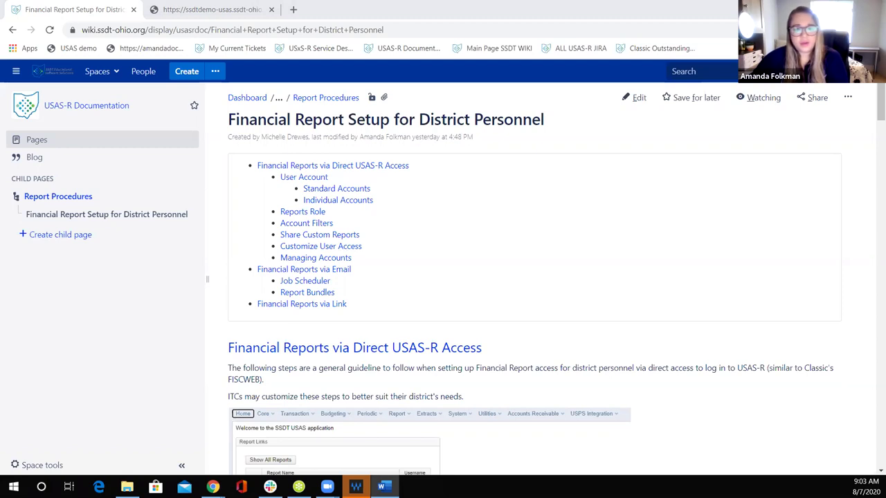
pyautogui.scroll(-2, 332, 222)
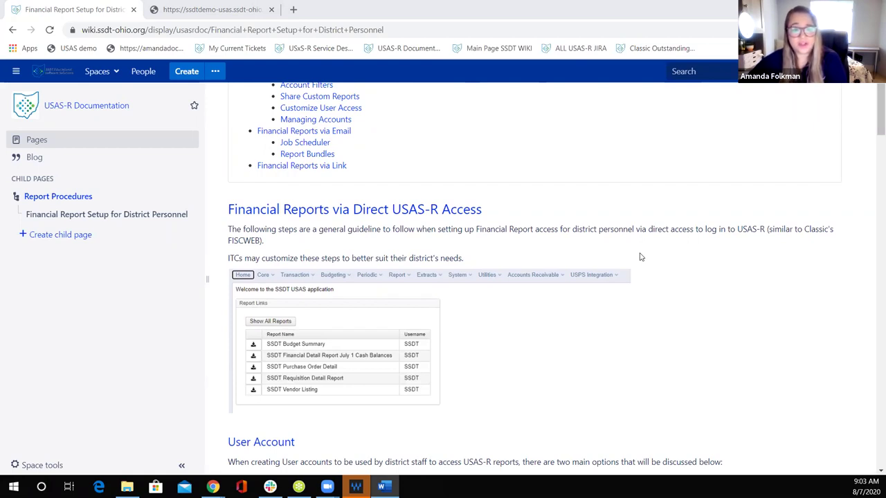
pyautogui.scroll(2, 637, 257)
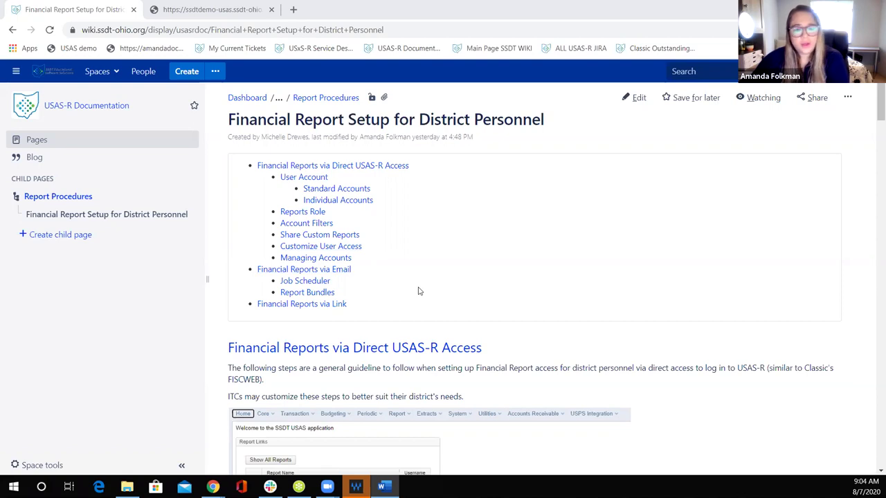
pyautogui.scroll(-2, 484, 258)
pyautogui.scroll(-1, 480, 224)
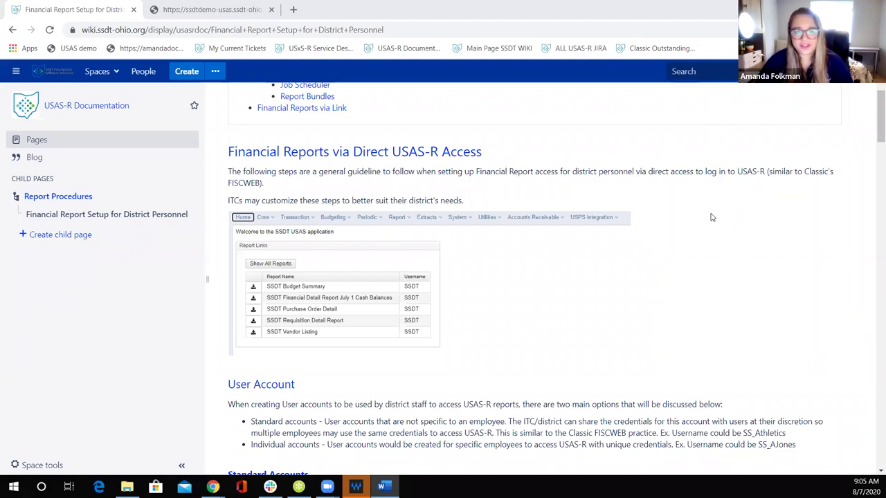
# Step: Read the Standard Accounts guidance, including the FISCWEB_CAFE inactive-account example, then switch to USAS-R
pyautogui.scroll(-3, 682, 249)
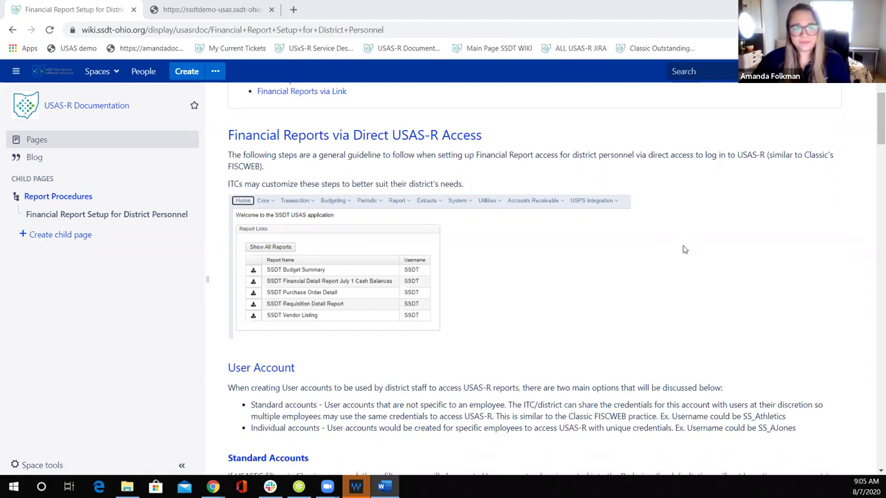
pyautogui.scroll(-3, 680, 250)
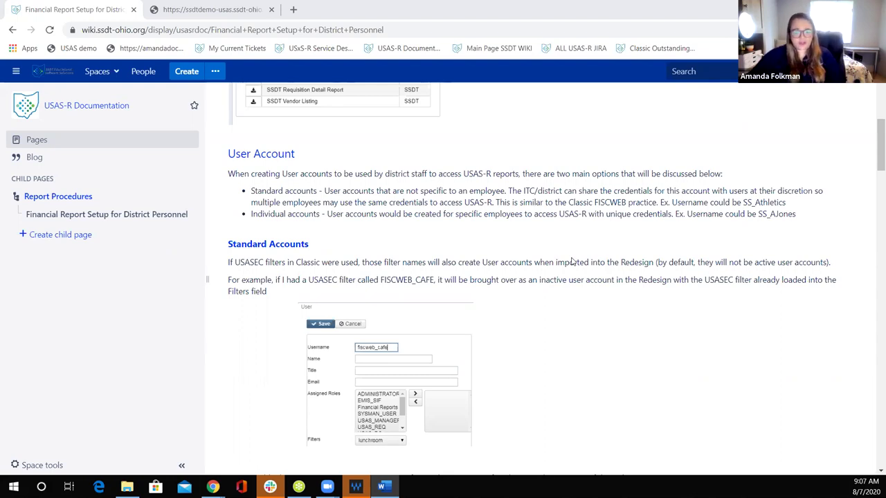
pyautogui.scroll(-2, 573, 255)
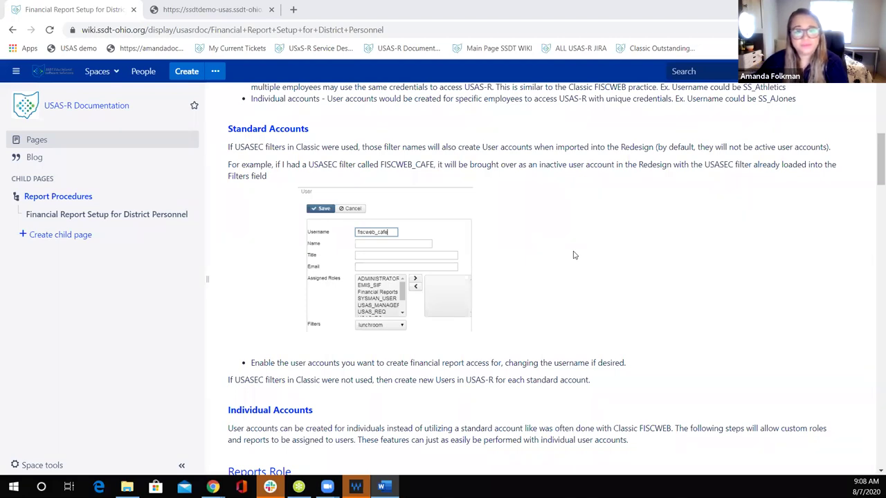
pyautogui.click(192, 14)
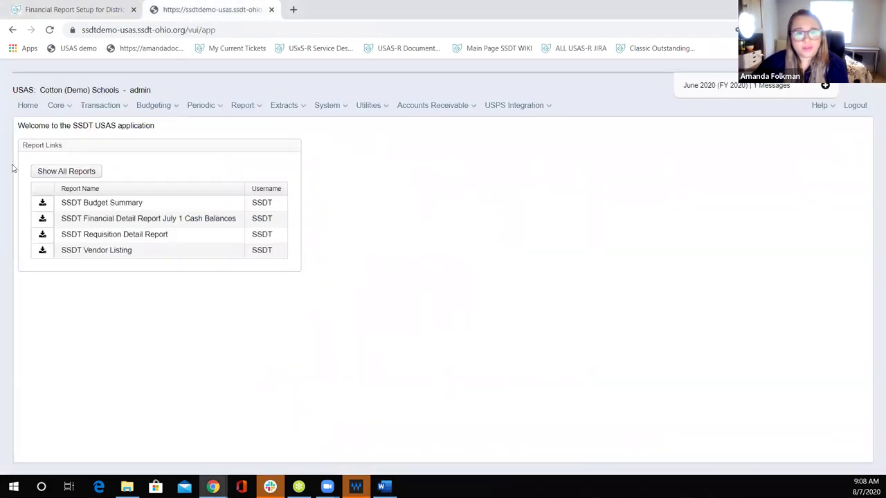
# Step: Open System > Users and filter Username by 'st' to list the three st_ accounts
pyautogui.click(317, 107)
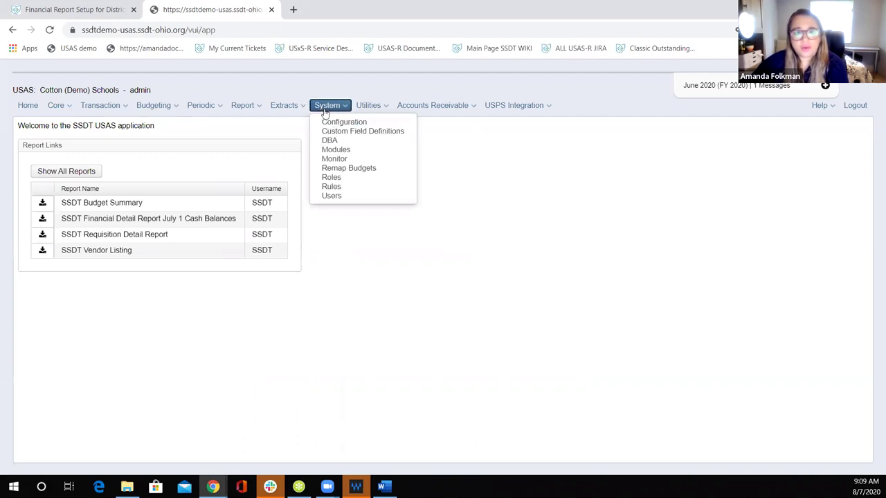
pyautogui.click(322, 196)
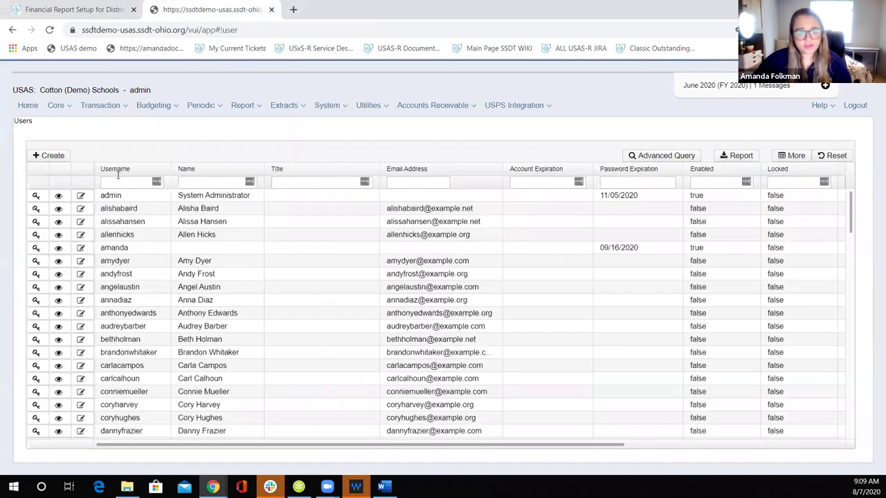
pyautogui.click(123, 181)
pyautogui.write('ss')
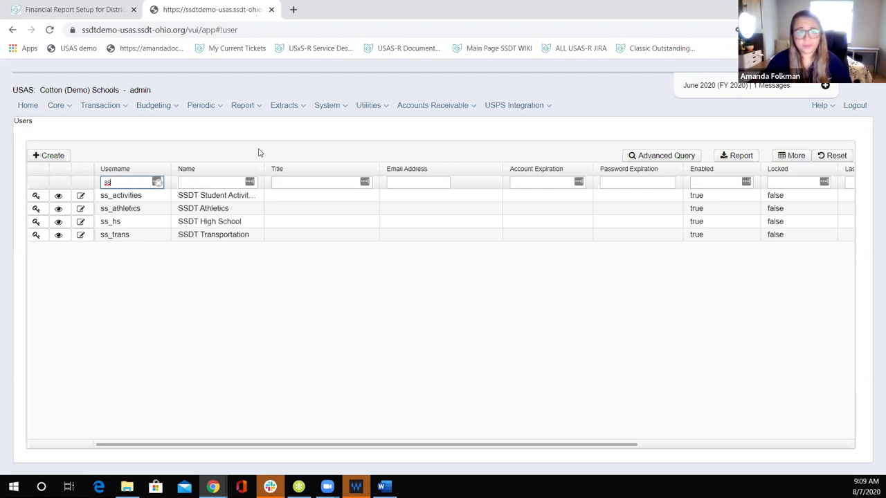
pyautogui.press('BackSpace')
pyautogui.press('BackSpace')
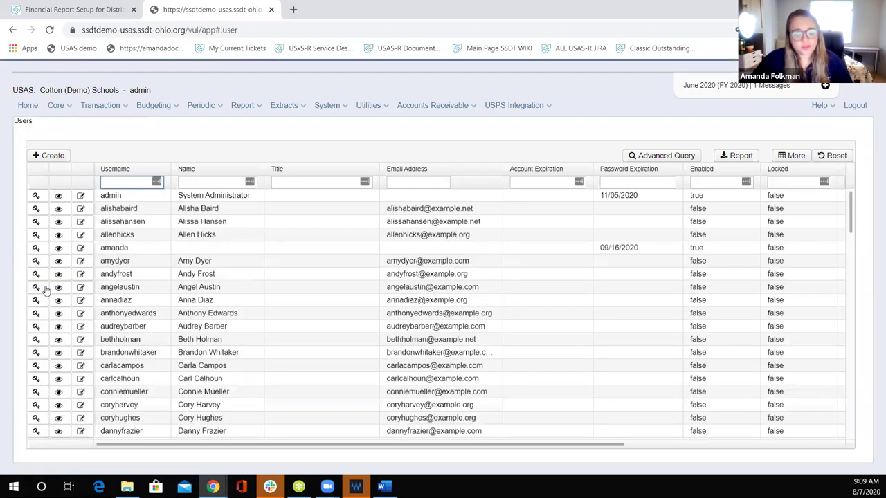
pyautogui.write('st')
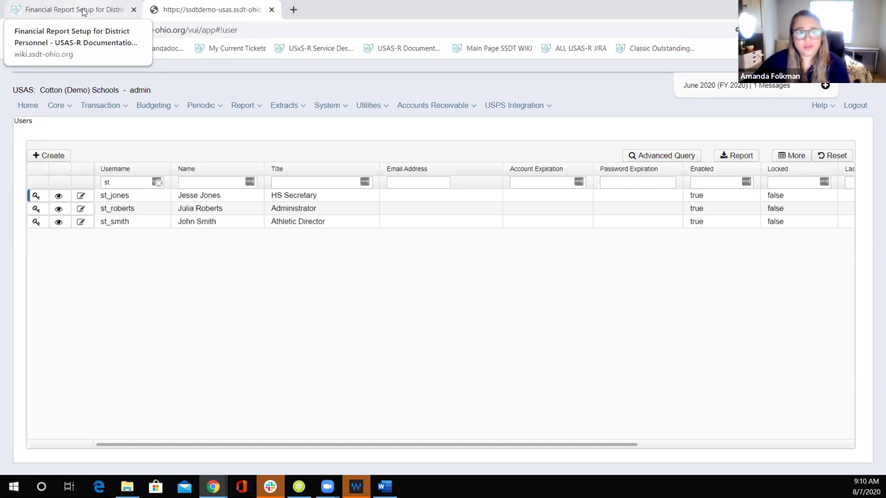
pyautogui.click(84, 12)
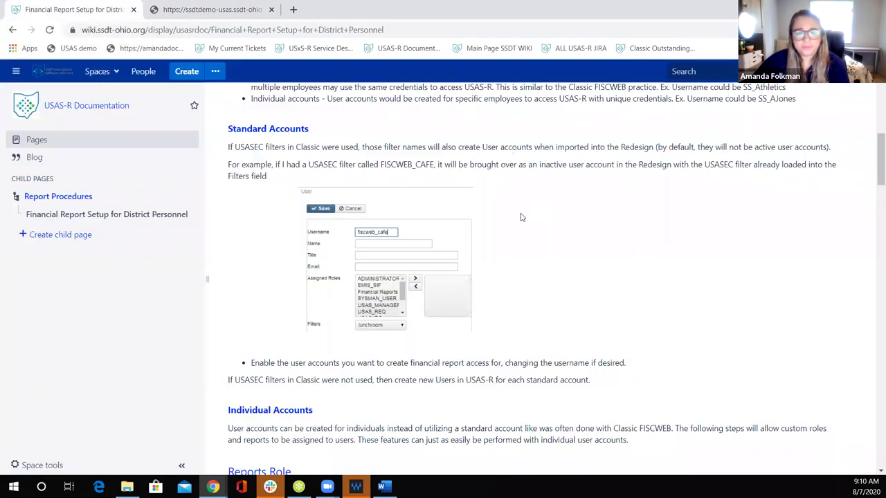
# Step: Scroll the wiki through the Individual Accounts and Reports Role sections, then return to the USAS Users list
pyautogui.scroll(-1, 524, 234)
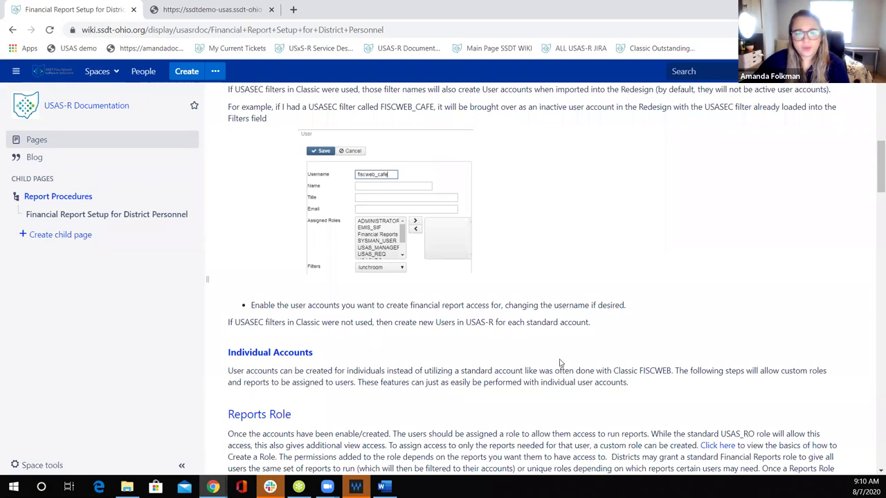
pyautogui.scroll(-3, 367, 389)
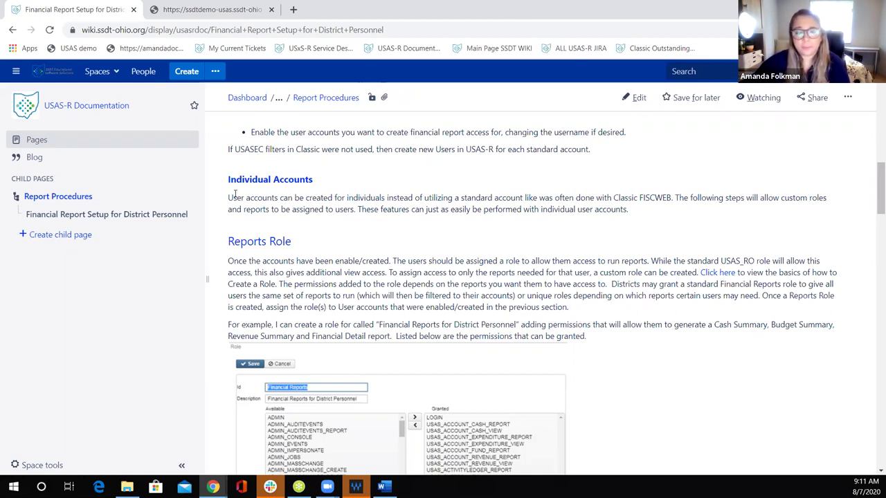
pyautogui.scroll(-2, 221, 218)
pyautogui.scroll(-2, 221, 217)
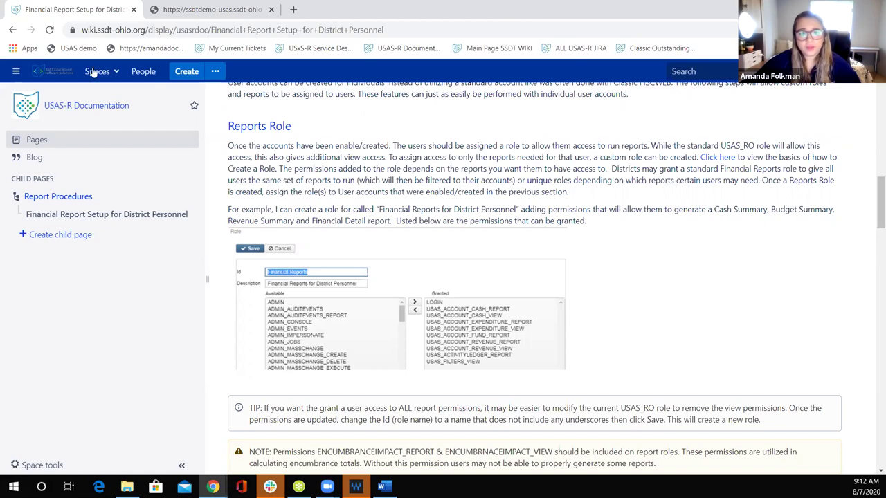
pyautogui.click(207, 10)
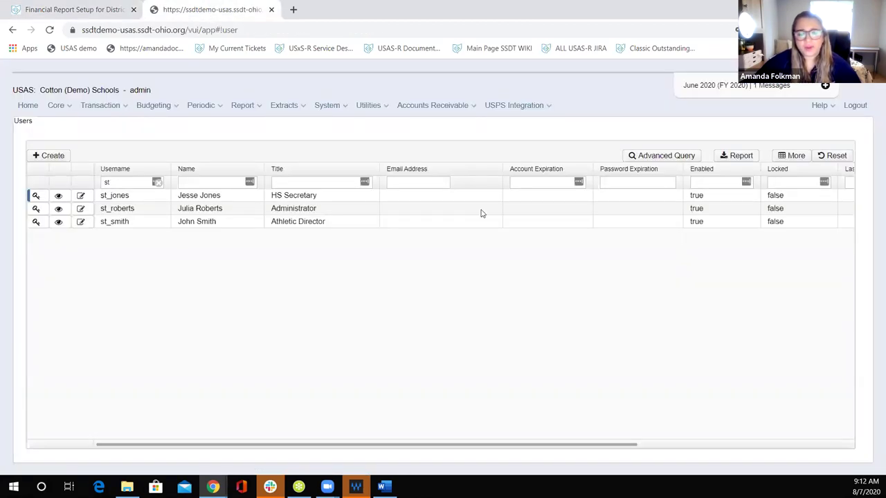
pyautogui.click(80, 197)
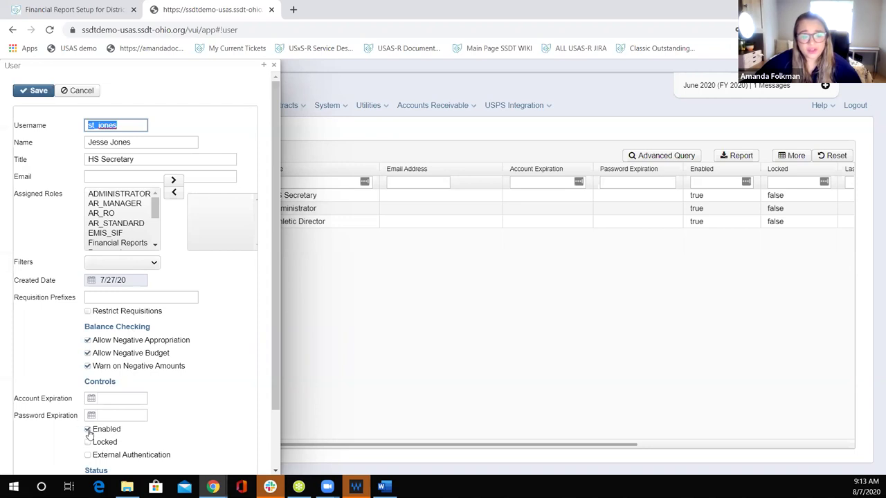
pyautogui.click(275, 67)
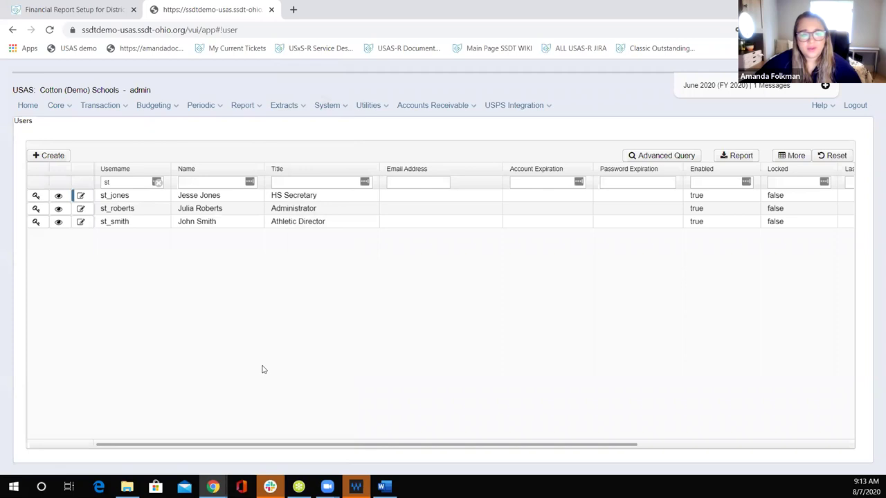
# Step: Go to System > Roles, create a new blank role, and scroll through its available permissions
pyautogui.click(368, 106)
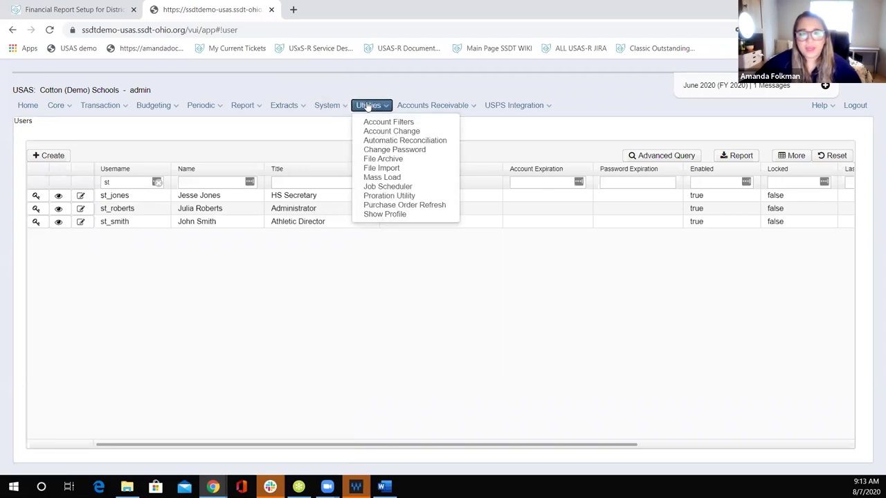
pyautogui.moveTo(333, 106)
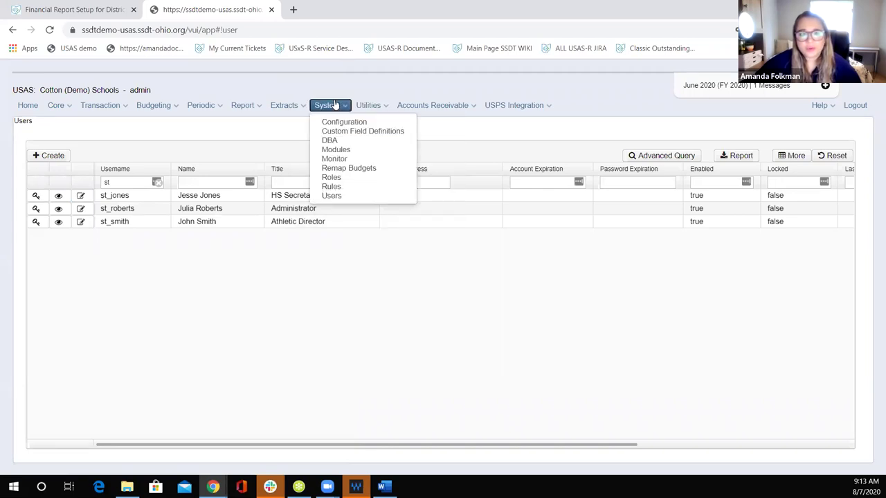
pyautogui.click(335, 179)
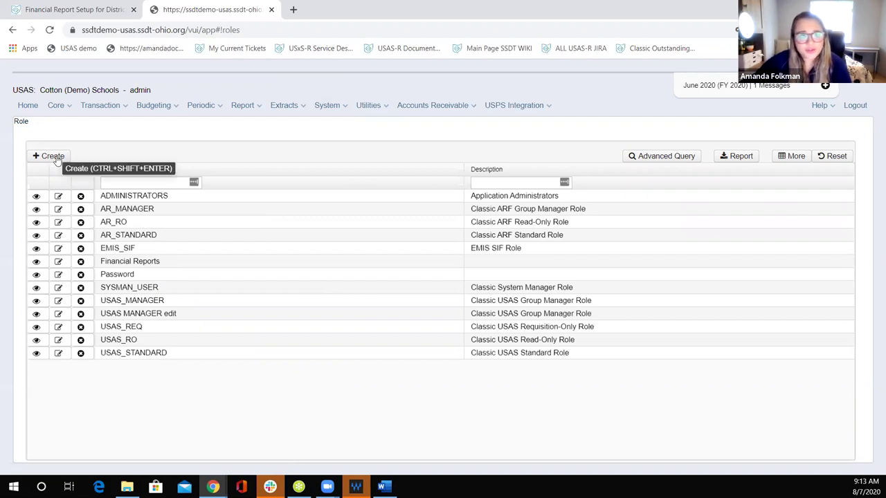
pyautogui.click(44, 158)
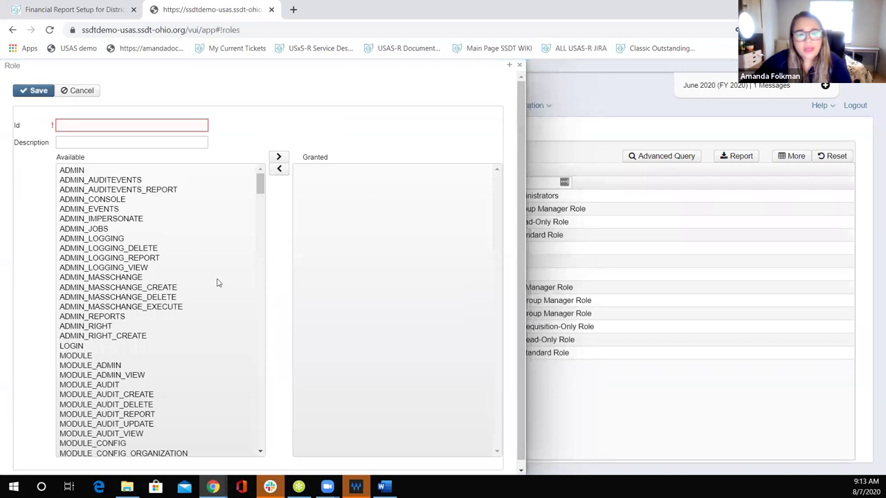
pyautogui.scroll(-5, 219, 285)
pyautogui.scroll(-4, 216, 282)
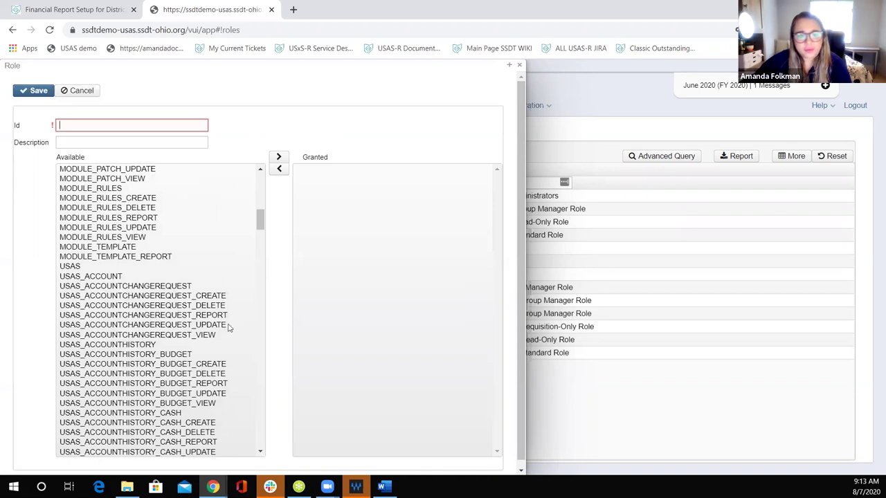
pyautogui.scroll(-2, 235, 372)
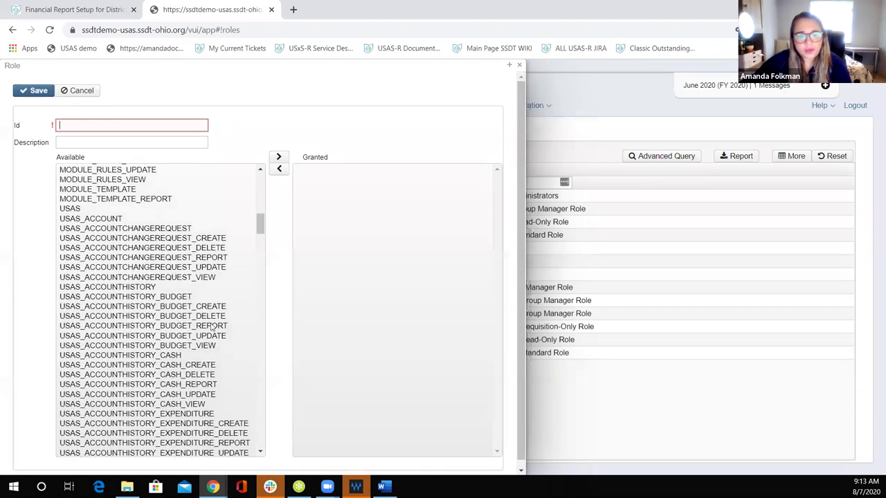
pyautogui.scroll(-2, 208, 337)
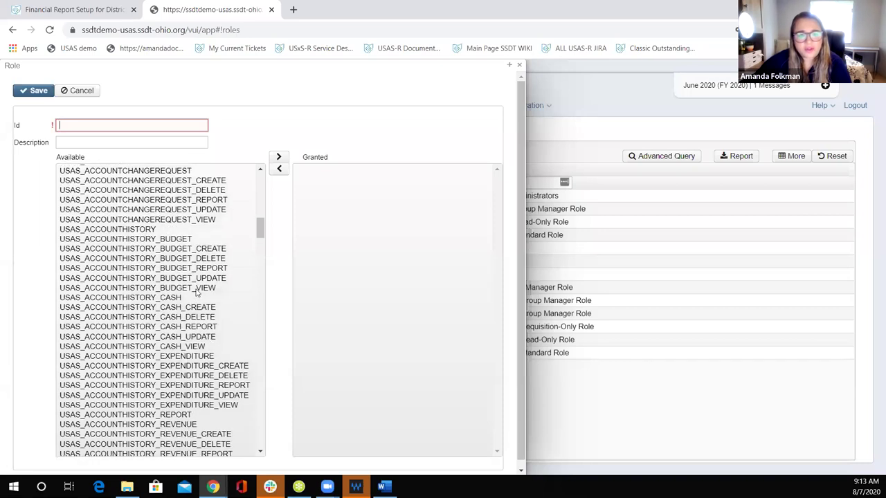
pyautogui.scroll(-15, 196, 296)
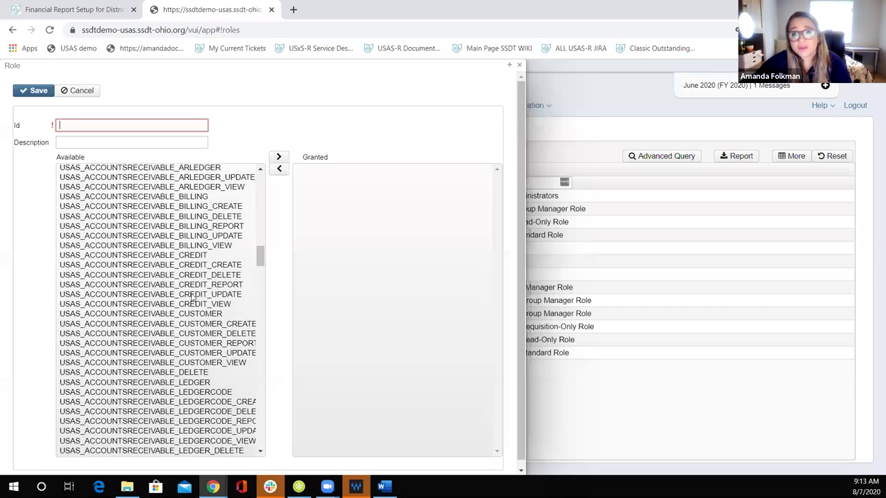
# Step: Grant USAS_ACTIVITYLEDGER_REPORT, ANTICIPATEDREVENUE_REPORT, APPROPRIATION_REPORT and BANKACCOUNT_REPORT to the new role
pyautogui.scroll(-10, 195, 296)
pyautogui.scroll(-15, 194, 299)
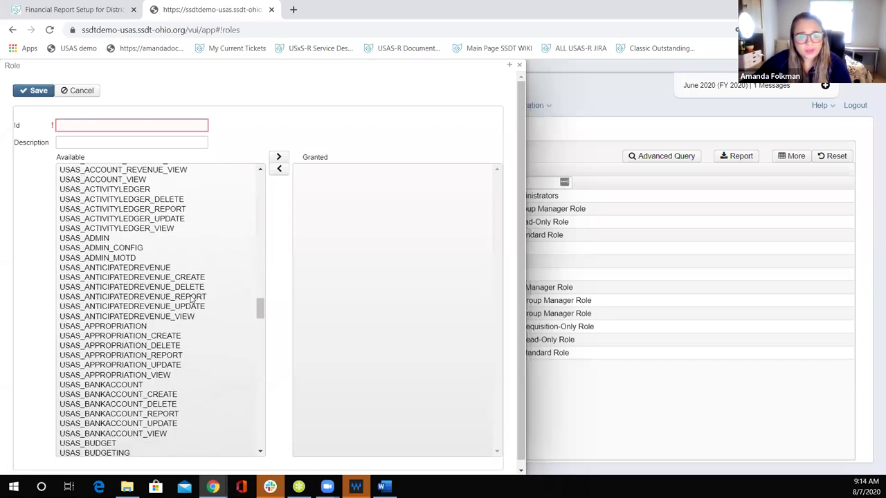
pyautogui.scroll(-2, 192, 299)
pyautogui.scroll(2, 192, 299)
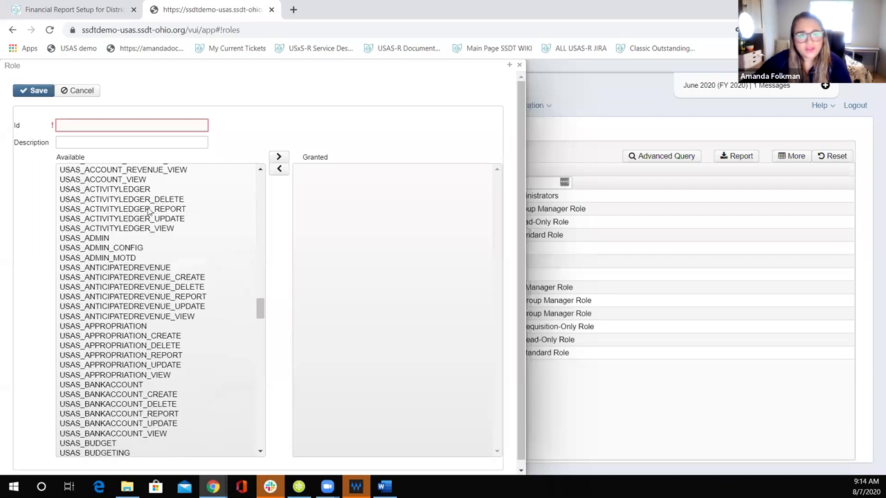
pyautogui.click(202, 212)
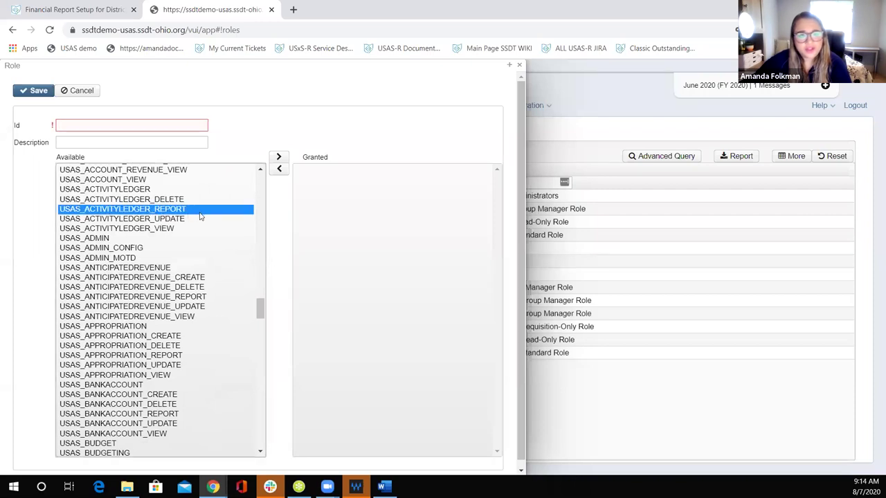
pyautogui.click(279, 157)
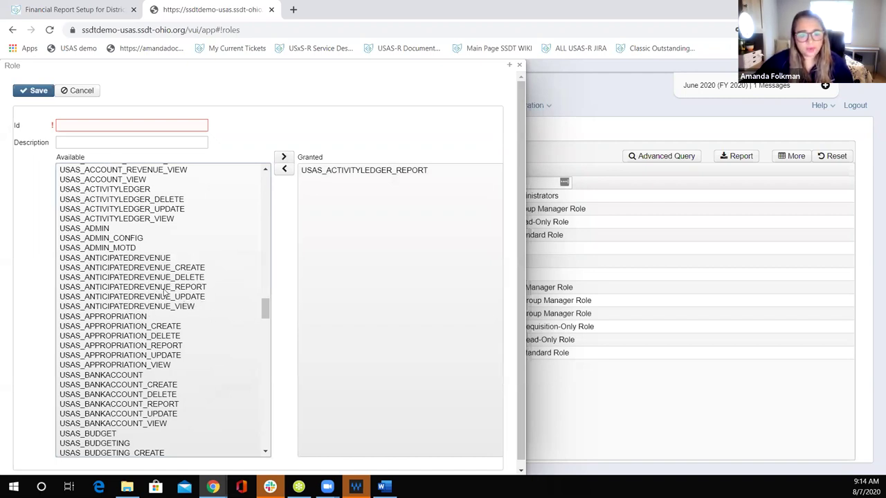
pyautogui.click(166, 289)
pyautogui.keyDown('ctrl'); pyautogui.click(160, 406); pyautogui.keyUp('ctrl')
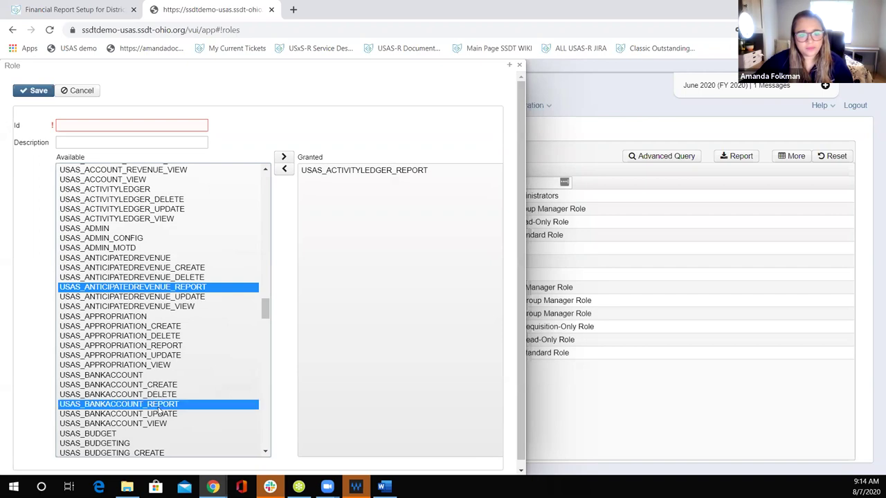
pyautogui.keyDown('ctrl'); pyautogui.click(171, 346); pyautogui.keyUp('ctrl')
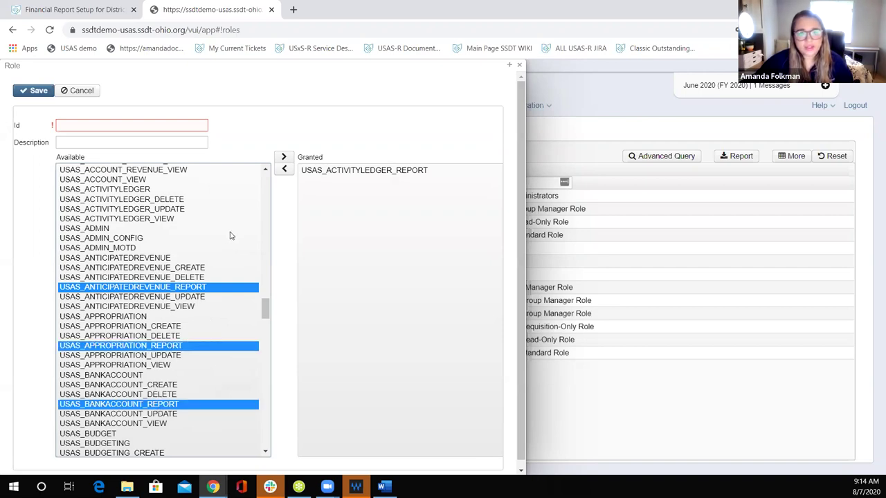
pyautogui.click(285, 157)
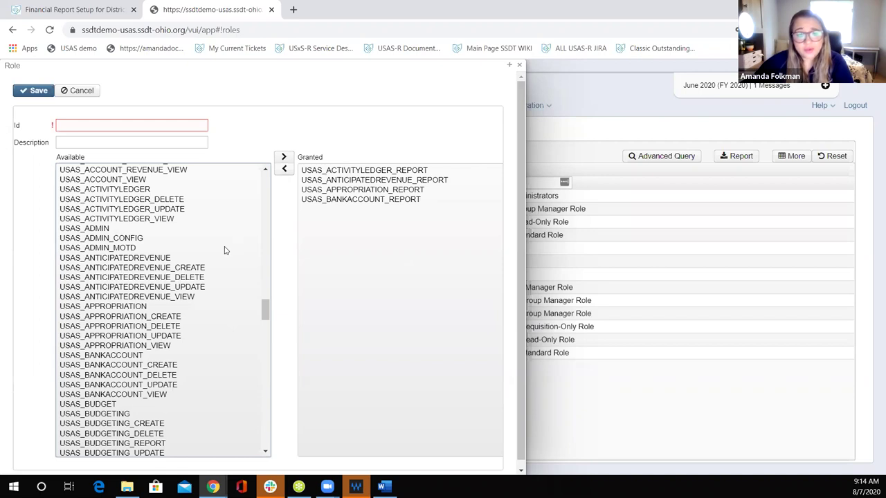
# Step: Scroll the role's permissions, then check the wiki setup guide for the needed permissions
pyautogui.scroll(-3, 222, 255)
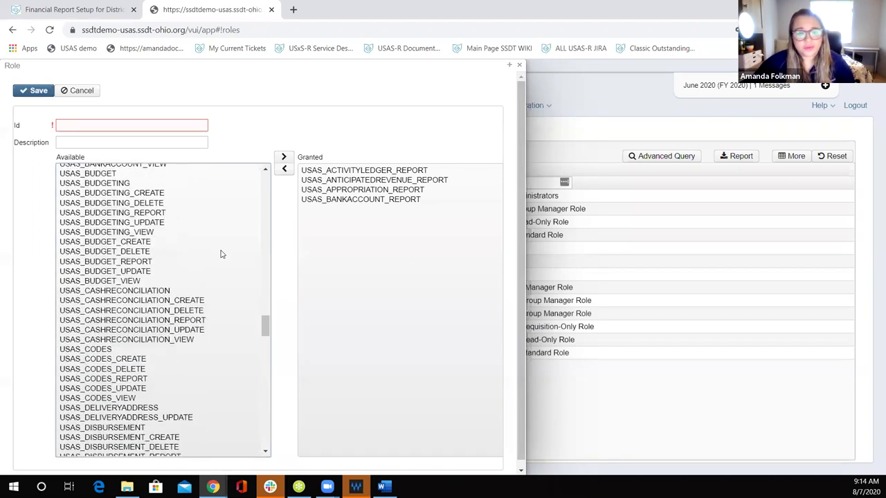
pyautogui.scroll(-3, 191, 278)
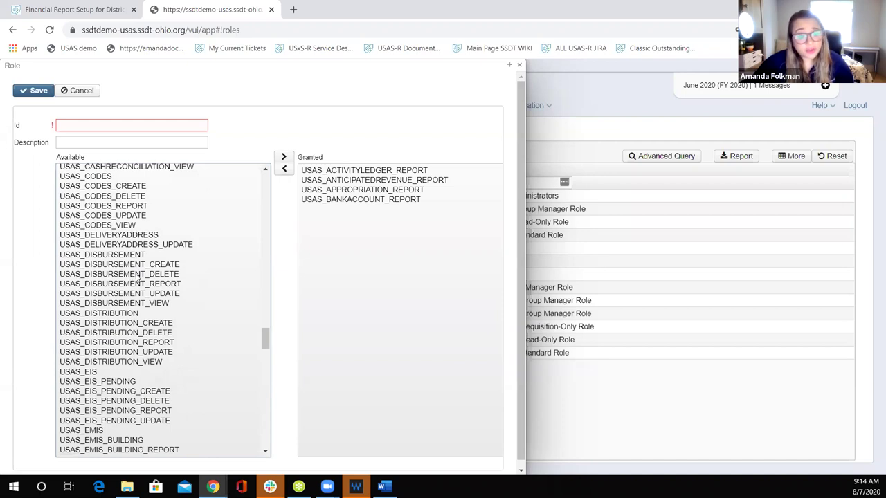
pyautogui.scroll(-5, 131, 279)
pyautogui.scroll(-3, 136, 279)
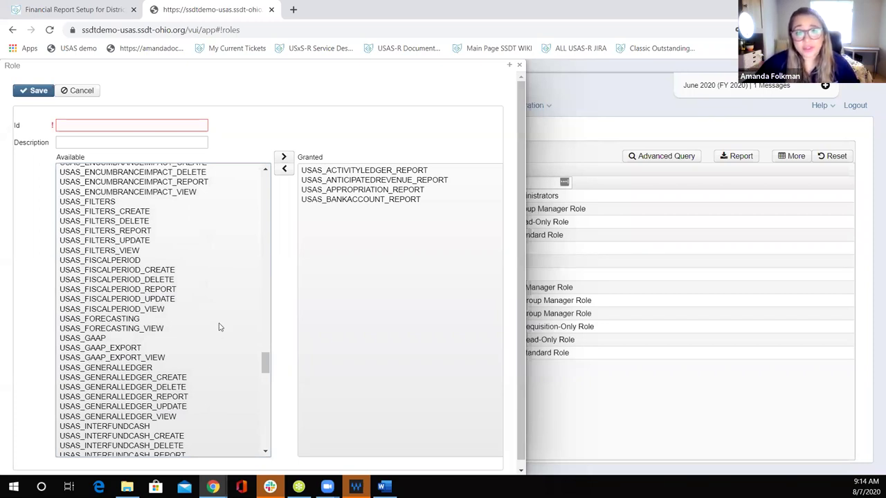
pyautogui.click(52, 14)
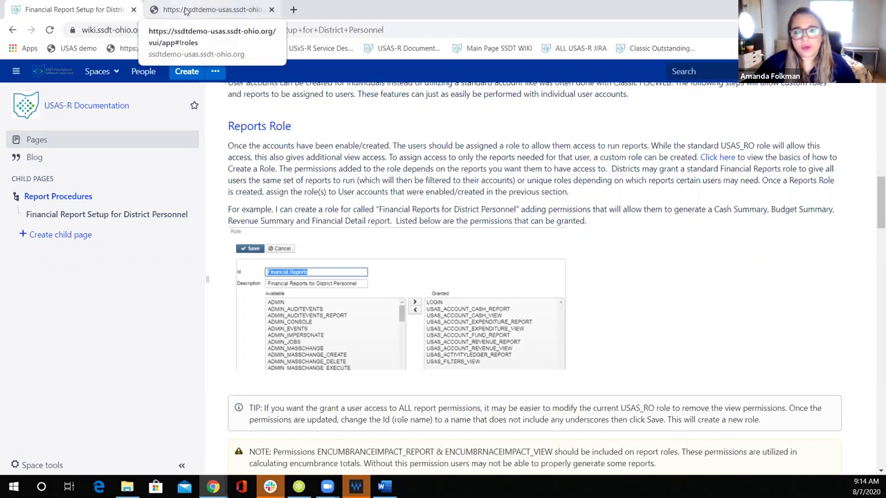
# Step: Back in the new role, grant the encumbrance impact report and encumbrance impact view permissions
pyautogui.click(185, 10)
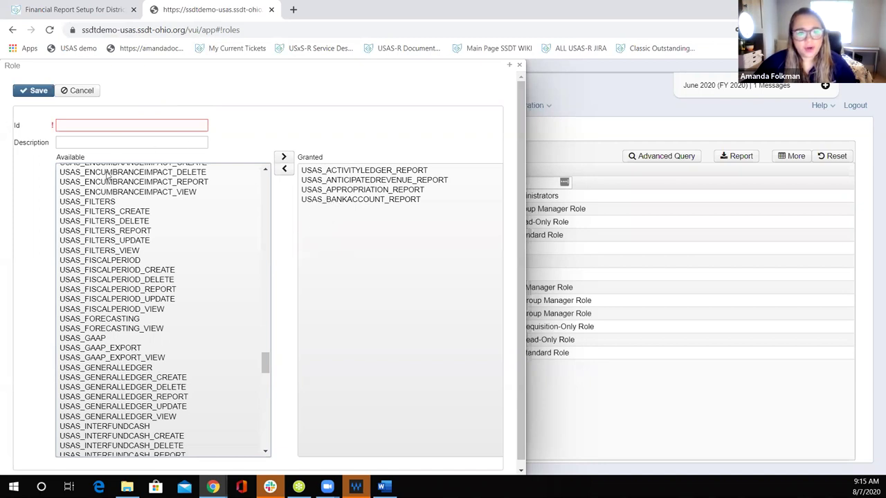
pyautogui.click(162, 183)
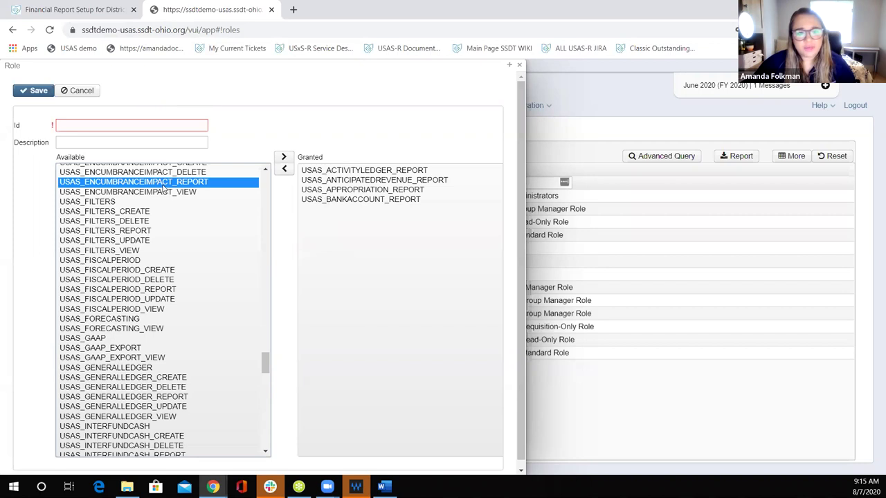
pyautogui.click(283, 158)
pyautogui.click(210, 181)
pyautogui.click(282, 158)
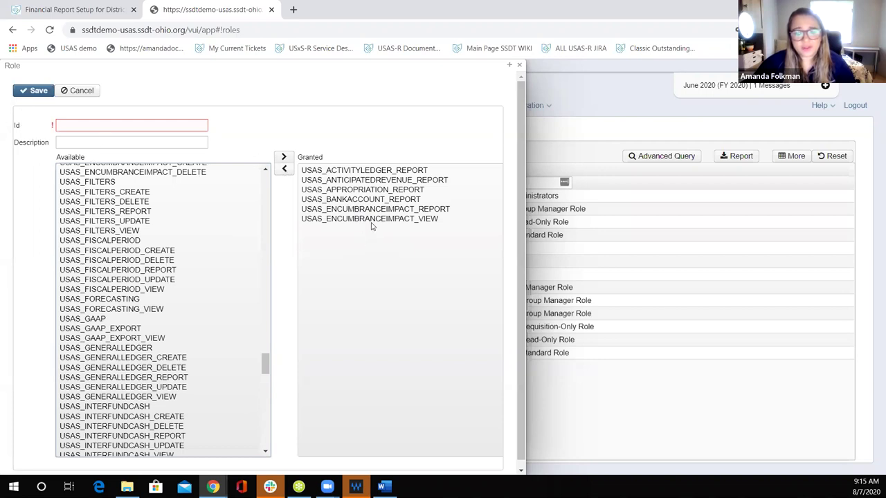
# Step: Review the wiki's example Financial Reports role and USAS_RO tip, then return to USAS-R
pyautogui.click(89, 12)
pyautogui.scroll(-1, 374, 385)
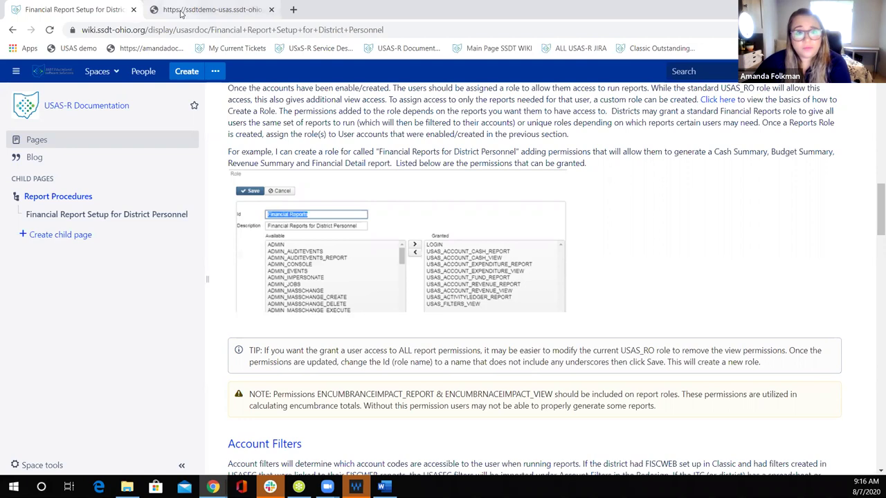
pyautogui.click(181, 11)
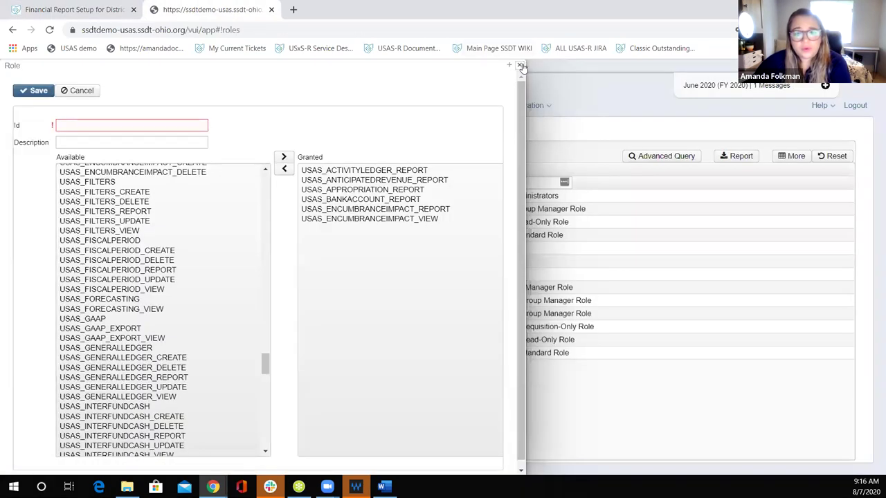
# Step: Discard the unfinished role, open USAS_RO, and remove its twelve *_VIEW permissions
pyautogui.click(519, 65)
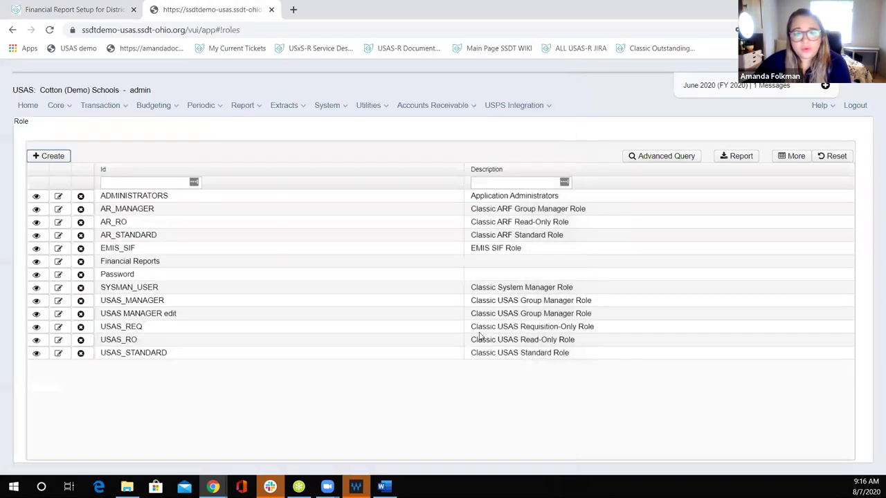
pyautogui.click(58, 340)
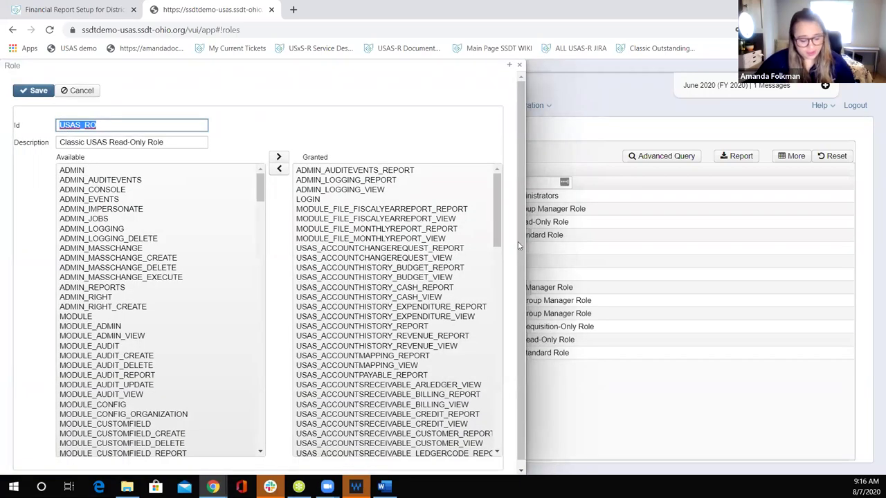
pyautogui.click(456, 218)
pyautogui.keyDown('ctrl'); pyautogui.click(439, 239); pyautogui.keyUp('ctrl')
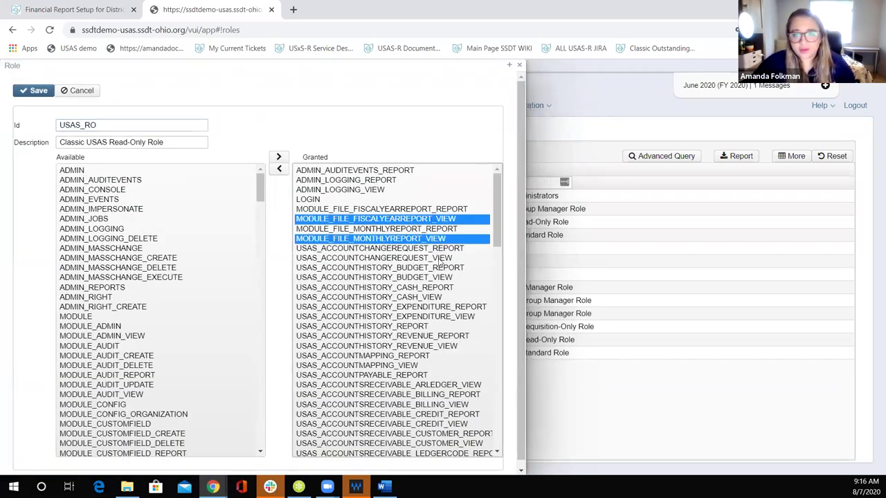
pyautogui.keyDown('ctrl'); pyautogui.click(440, 258); pyautogui.keyUp('ctrl')
pyautogui.keyDown('ctrl'); pyautogui.click(442, 278); pyautogui.keyUp('ctrl')
pyautogui.keyDown('ctrl'); pyautogui.click(435, 297); pyautogui.keyUp('ctrl')
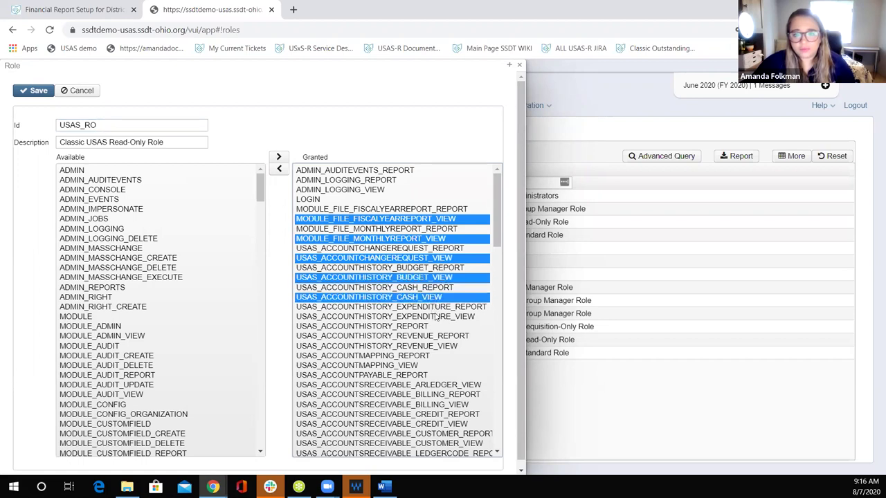
pyautogui.keyDown('ctrl'); pyautogui.click(437, 316); pyautogui.keyUp('ctrl')
pyautogui.keyDown('ctrl'); pyautogui.click(434, 346); pyautogui.keyUp('ctrl')
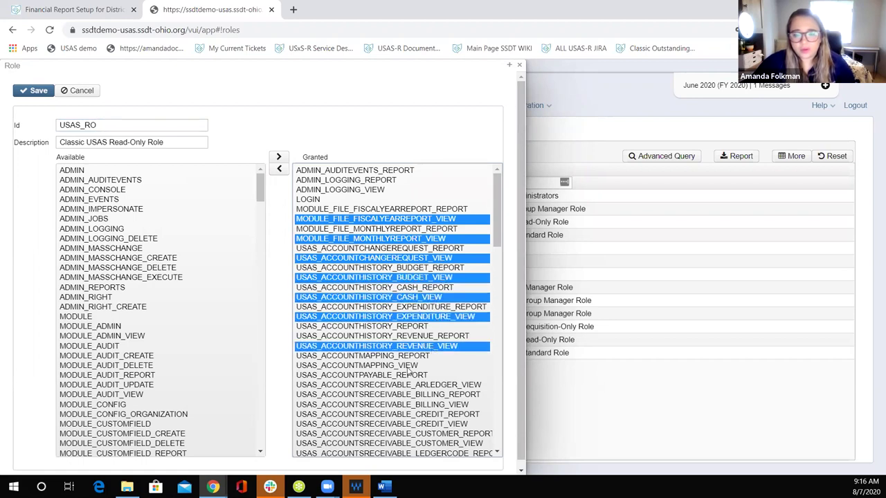
pyautogui.keyDown('ctrl'); pyautogui.click(408, 366); pyautogui.keyUp('ctrl')
pyautogui.keyDown('ctrl'); pyautogui.click(422, 386); pyautogui.keyUp('ctrl')
pyautogui.keyDown('ctrl'); pyautogui.click(421, 405); pyautogui.keyUp('ctrl')
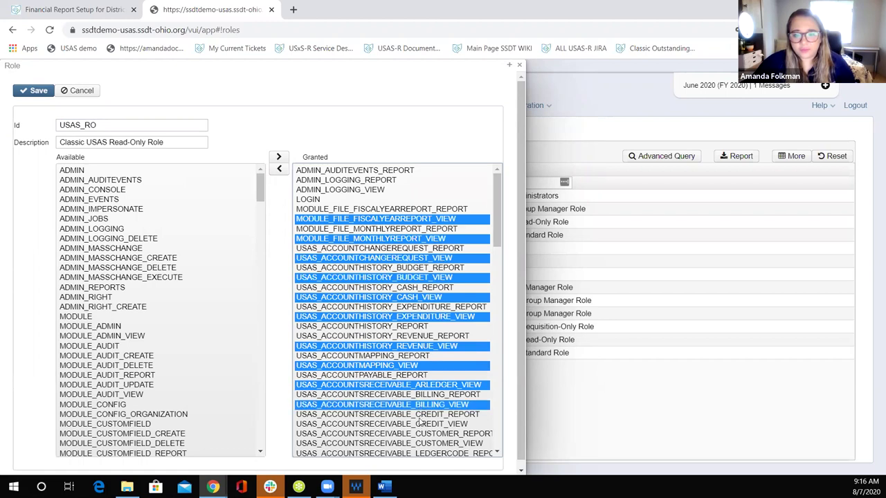
pyautogui.keyDown('ctrl'); pyautogui.click(421, 424); pyautogui.keyUp('ctrl')
pyautogui.keyDown('ctrl'); pyautogui.click(424, 443); pyautogui.keyUp('ctrl')
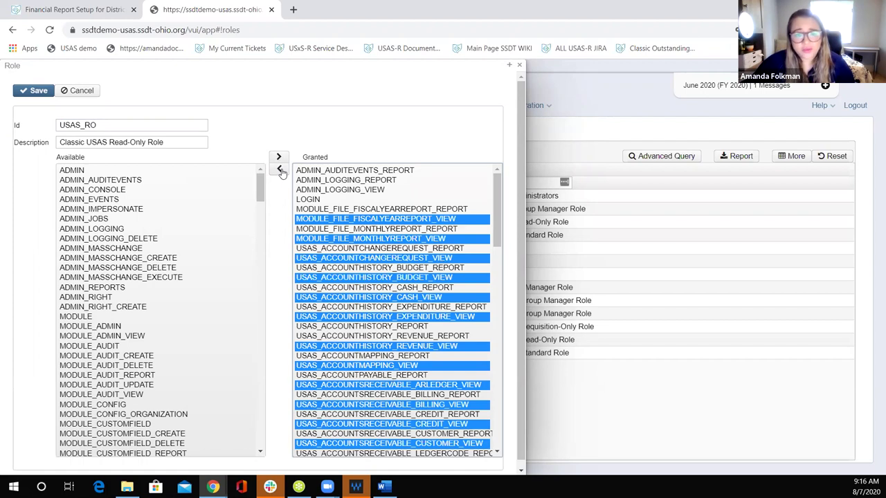
pyautogui.click(281, 173)
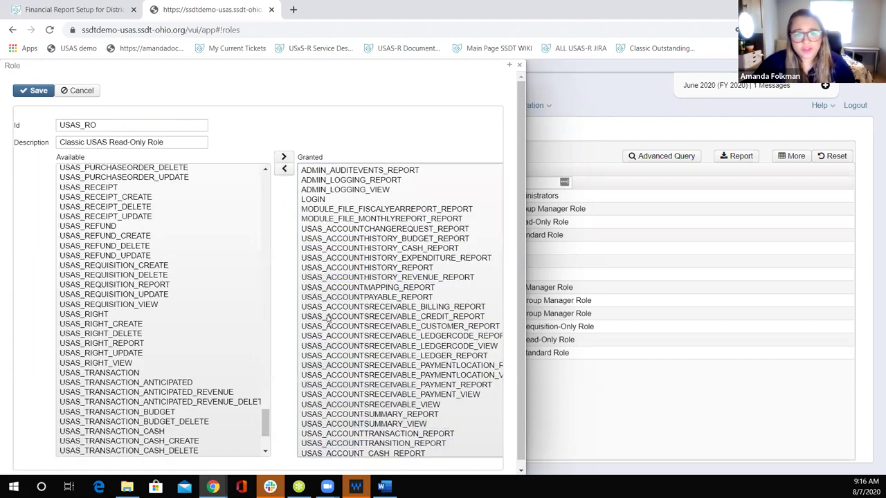
# Step: Rename the role Id to 'Reports Example', describe it as Reports, and save it as a new role
pyautogui.doubleClick(110, 123)
pyautogui.write('Reports Example')
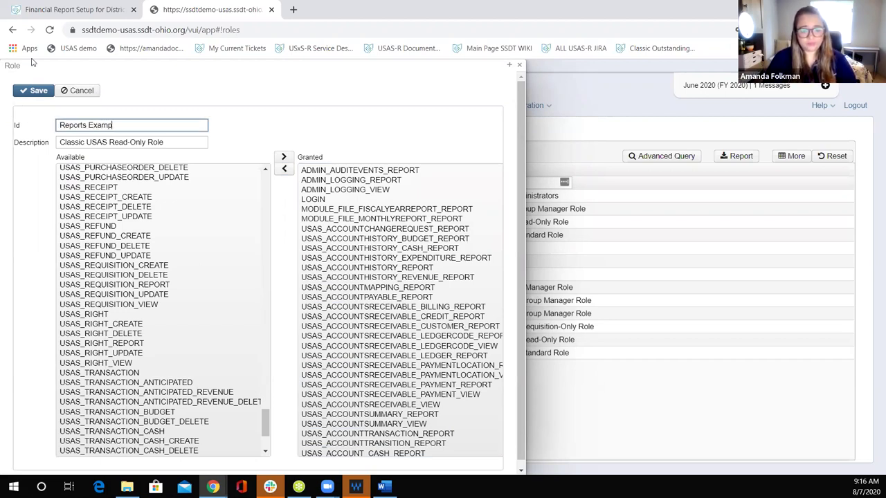
pyautogui.tripleClick(164, 145)
pyautogui.write('Reports')
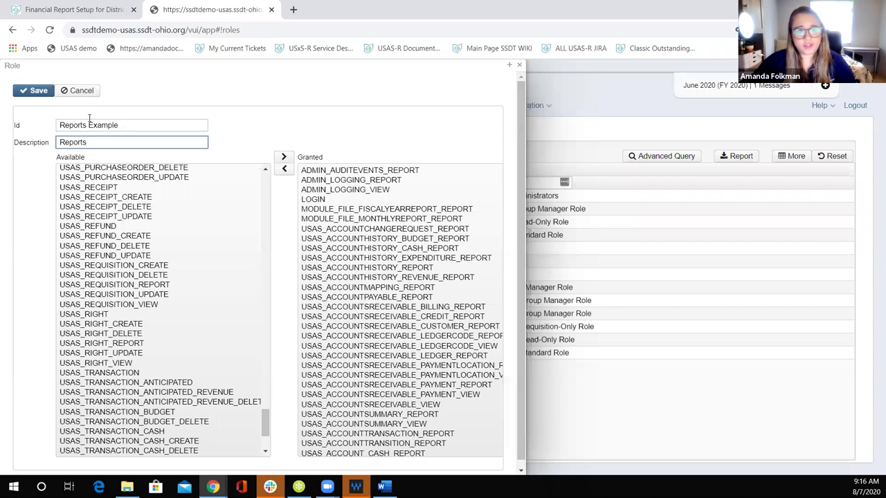
pyautogui.click(37, 91)
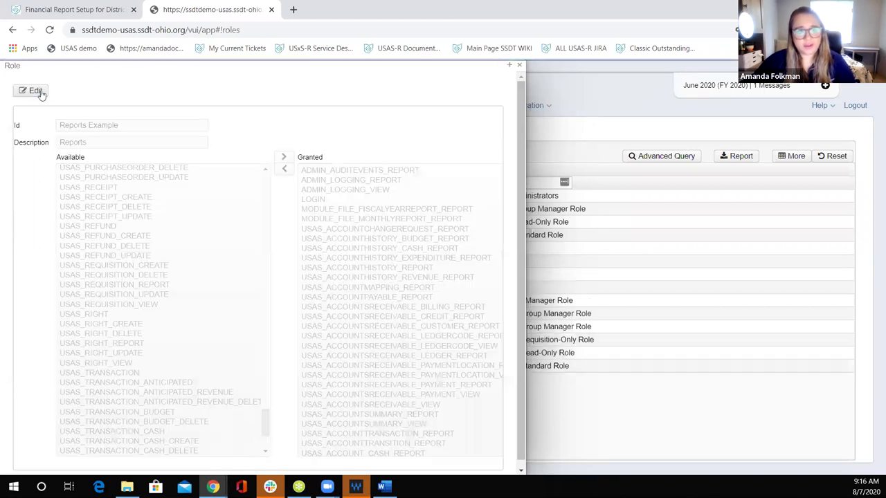
pyautogui.click(521, 66)
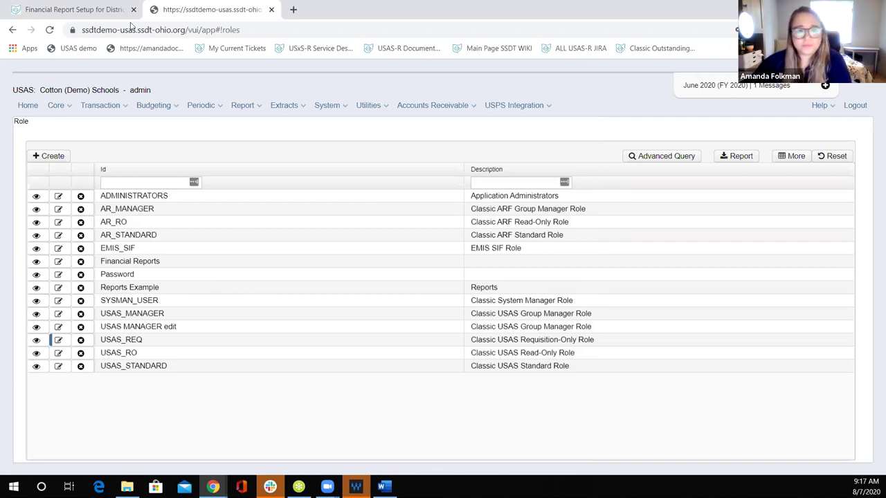
pyautogui.click(81, 8)
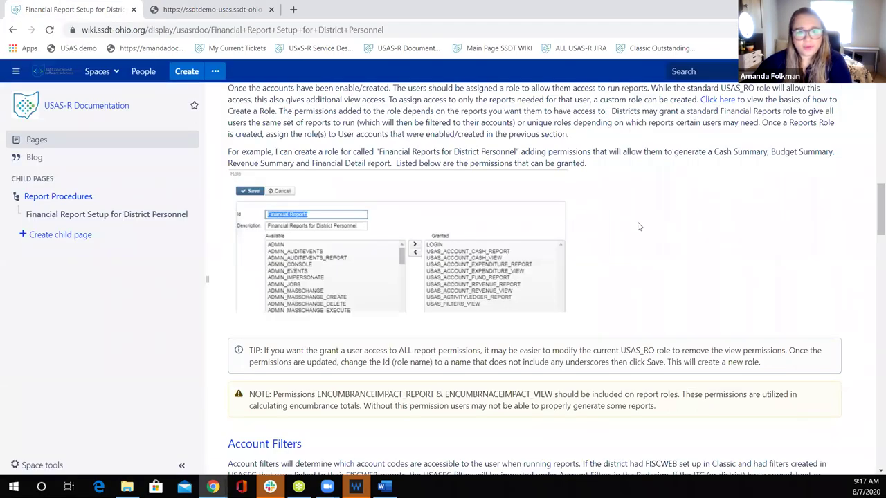
# Step: Scroll the Financial Report Setup page down to its Account Filters and Share Custom Reports guidance
pyautogui.scroll(1, 639, 226)
pyautogui.scroll(-4, 639, 226)
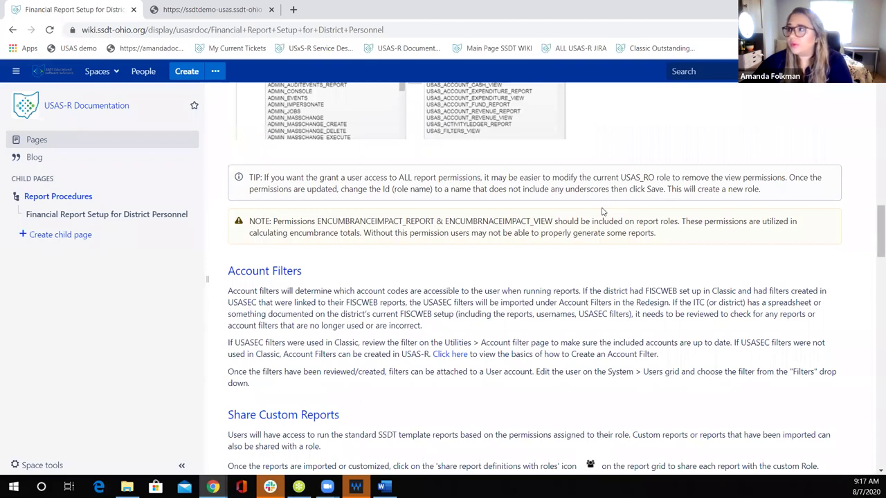
pyautogui.scroll(-1, 537, 242)
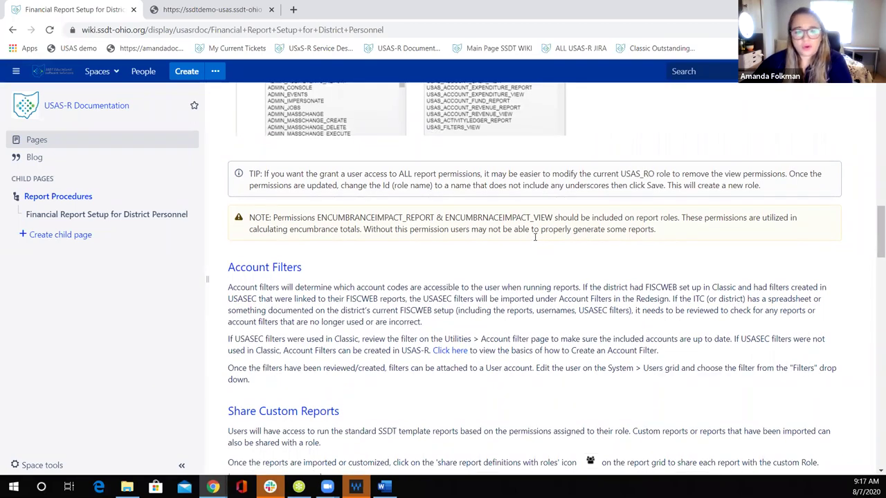
pyautogui.scroll(-1, 535, 238)
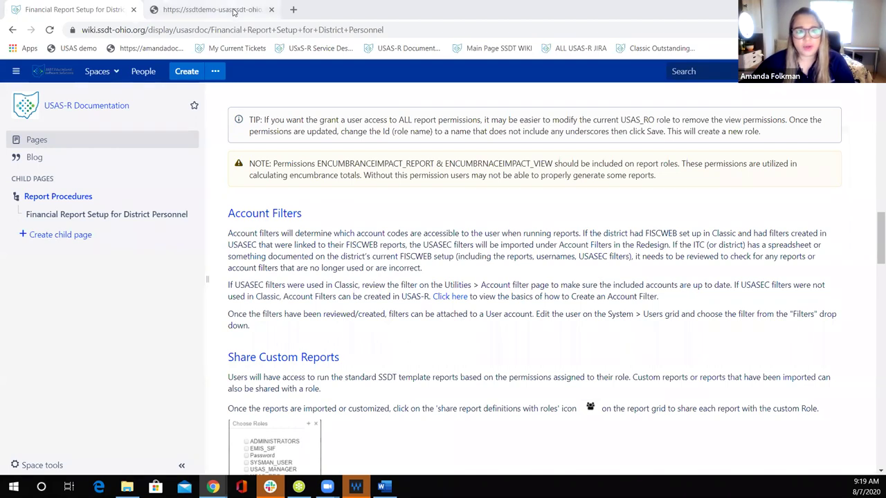
# Step: Start a new account filter named report1 from the Account Filters list
pyautogui.click(234, 11)
pyautogui.click(338, 109)
pyautogui.click(375, 108)
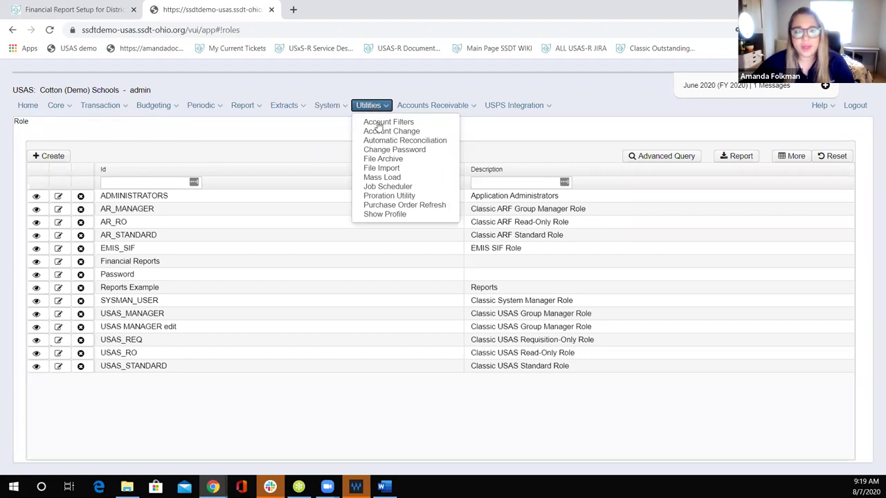
pyautogui.click(379, 123)
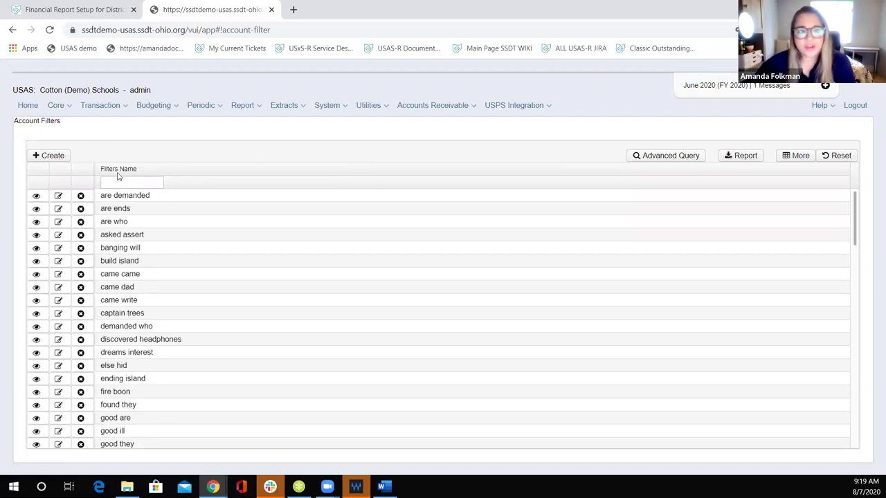
pyautogui.click(47, 156)
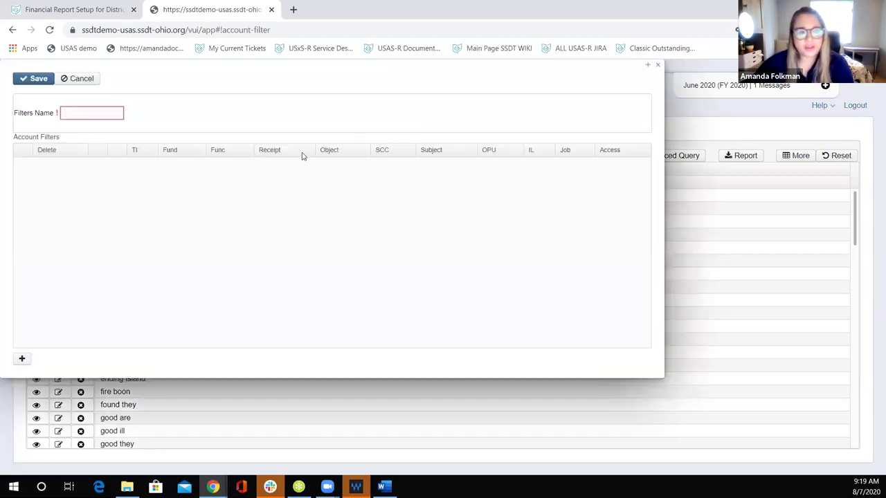
pyautogui.write('report')
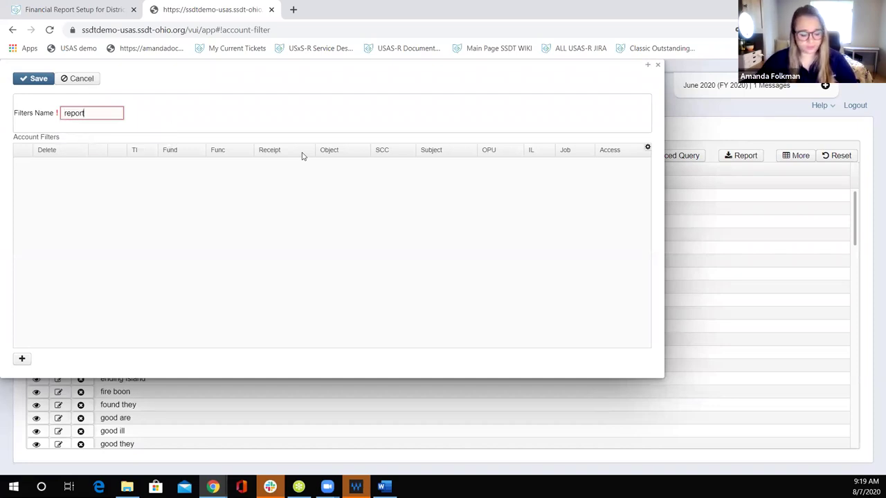
pyautogui.write('1')
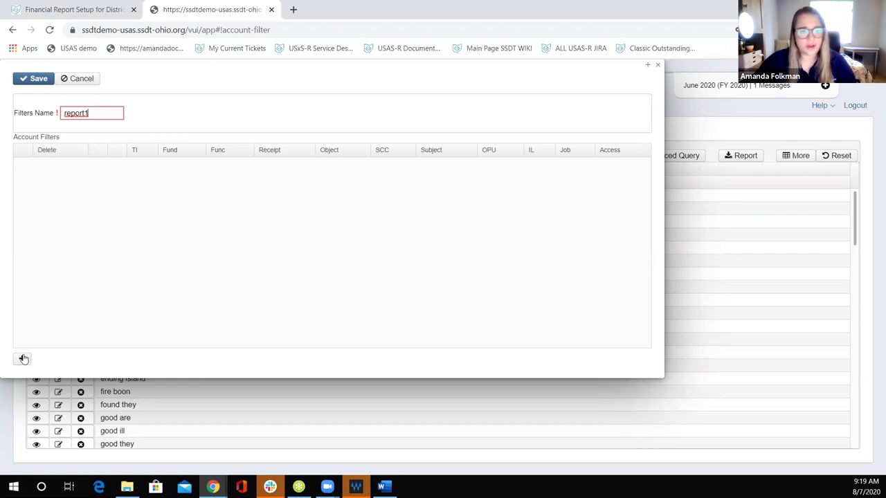
# Step: Add a filter row with TI 00, Fund 001 and SCC 9001, correcting the mistyped 9901
pyautogui.click(22, 359)
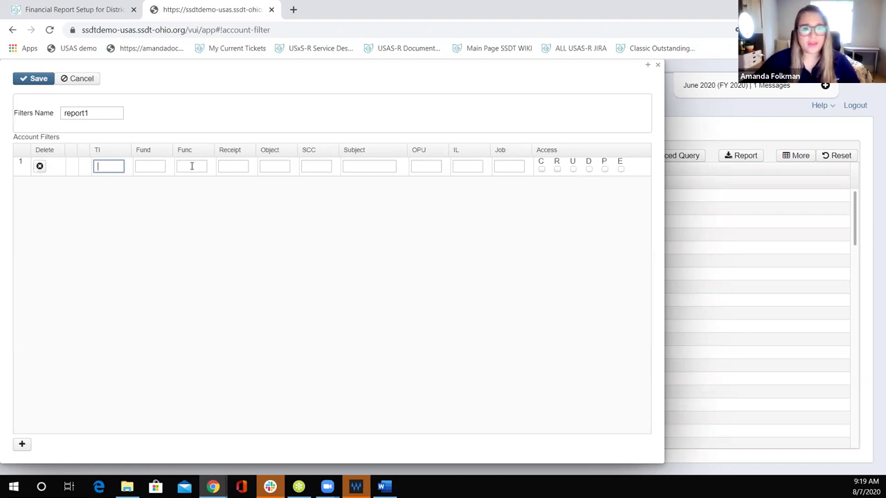
pyautogui.write('00')
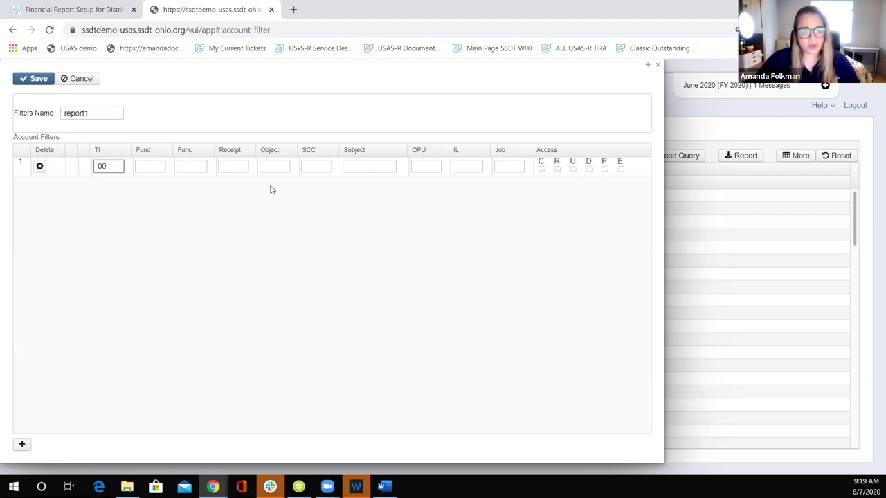
pyautogui.click(153, 166)
pyautogui.write('001')
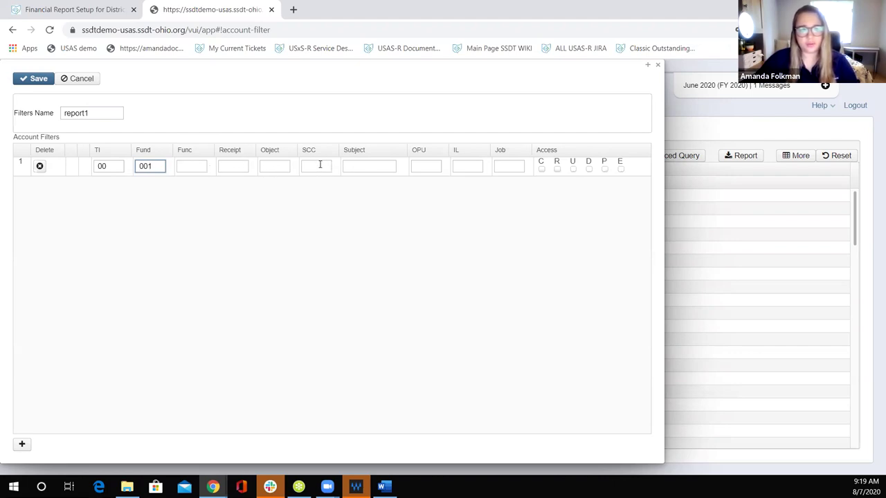
pyautogui.click(320, 166)
pyautogui.write('9901')
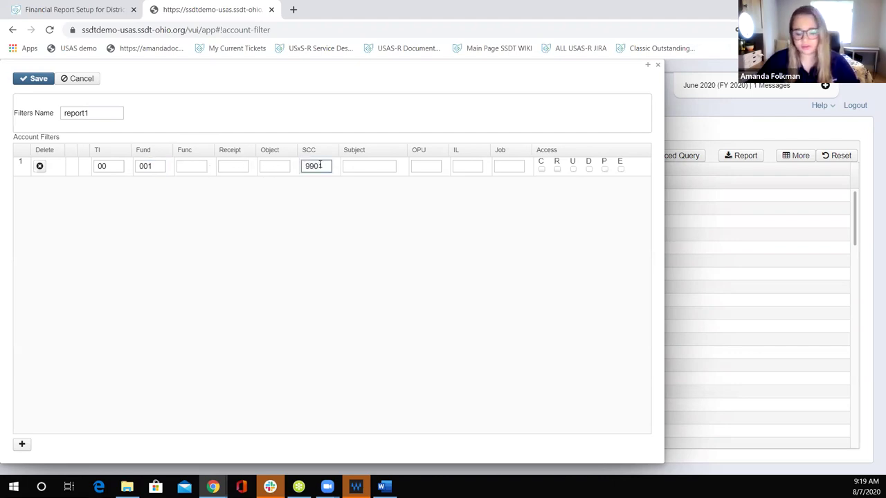
pyautogui.press('BackSpace')
pyautogui.press('BackSpace')
pyautogui.write('001')
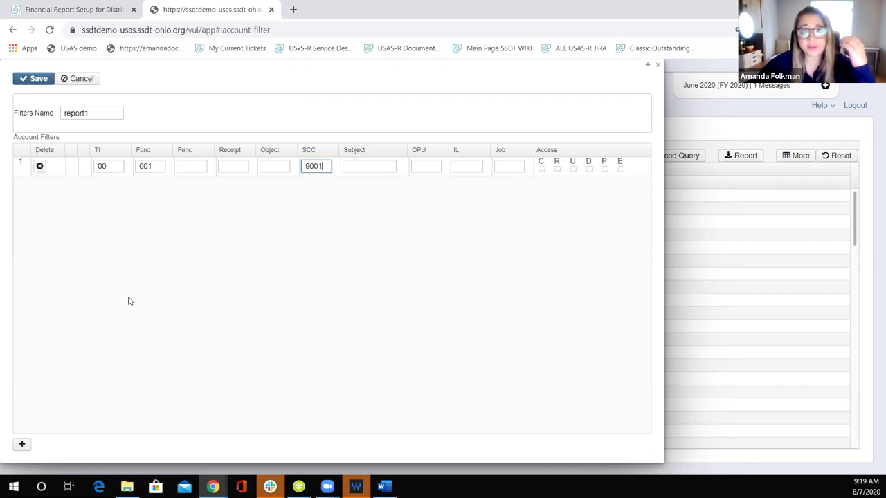
# Step: Open the Account Filters how-to link in a new wiki tab and read through its creation steps
pyautogui.click(77, 9)
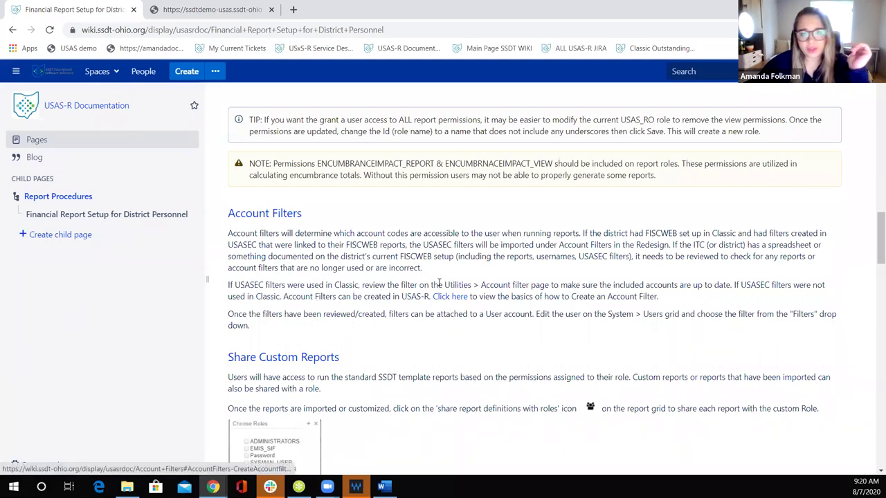
pyautogui.rightClick(448, 301)
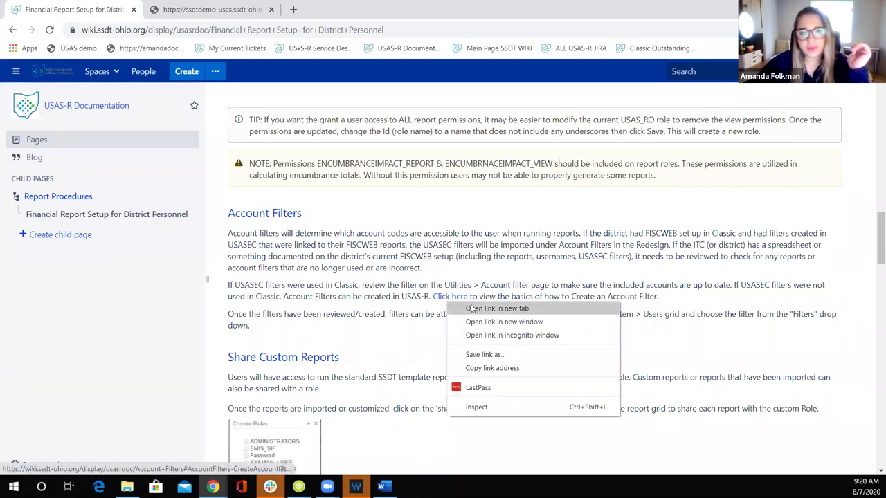
pyautogui.click(476, 309)
pyautogui.click(192, 11)
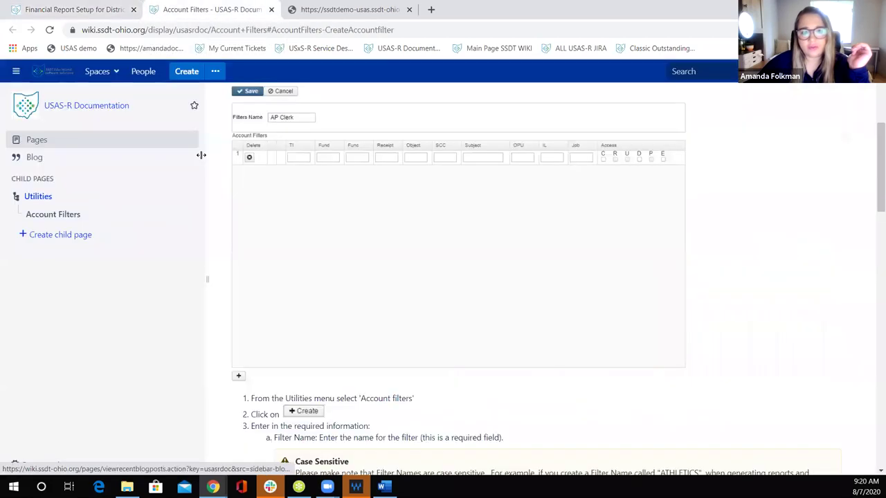
pyautogui.scroll(-3, 362, 160)
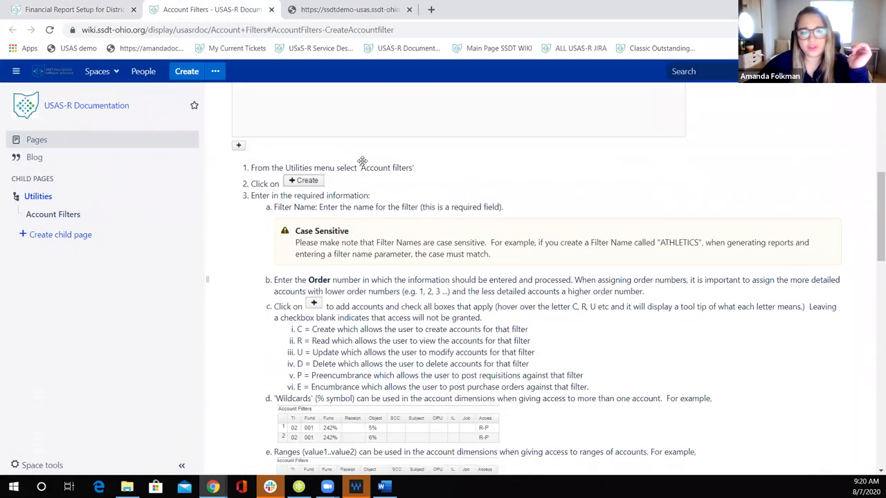
pyautogui.scroll(-4, 387, 203)
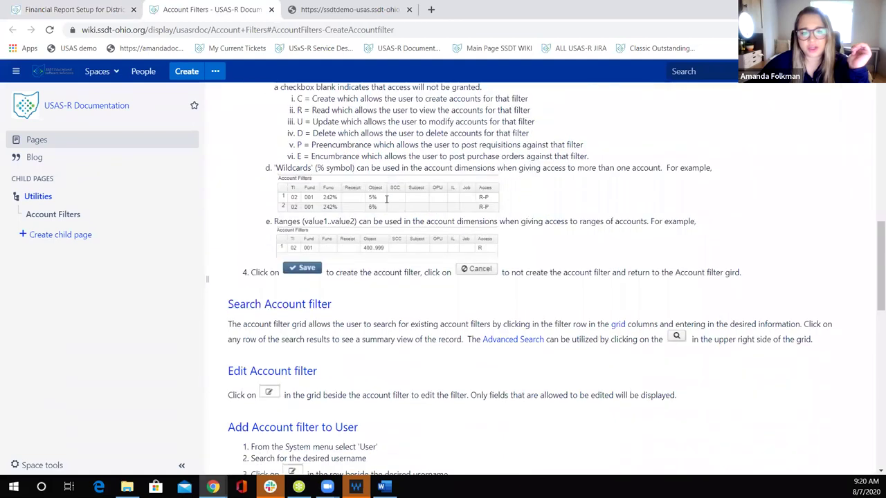
pyautogui.scroll(4, 386, 198)
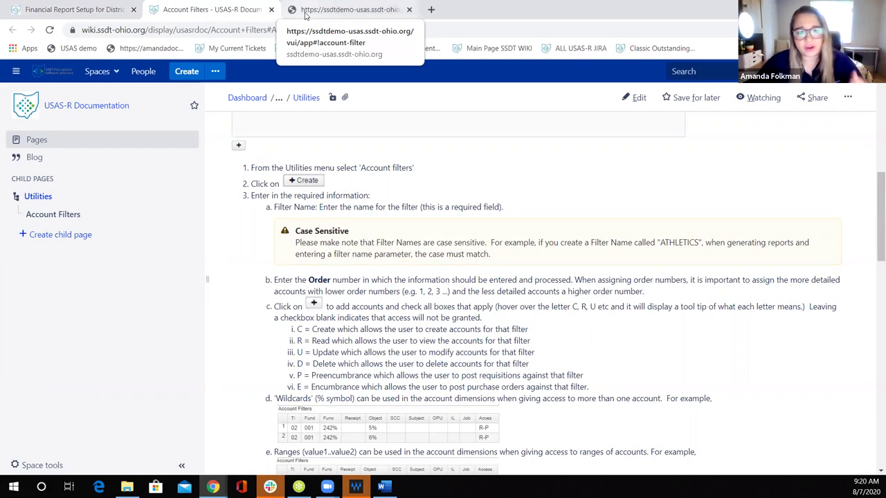
pyautogui.click(305, 13)
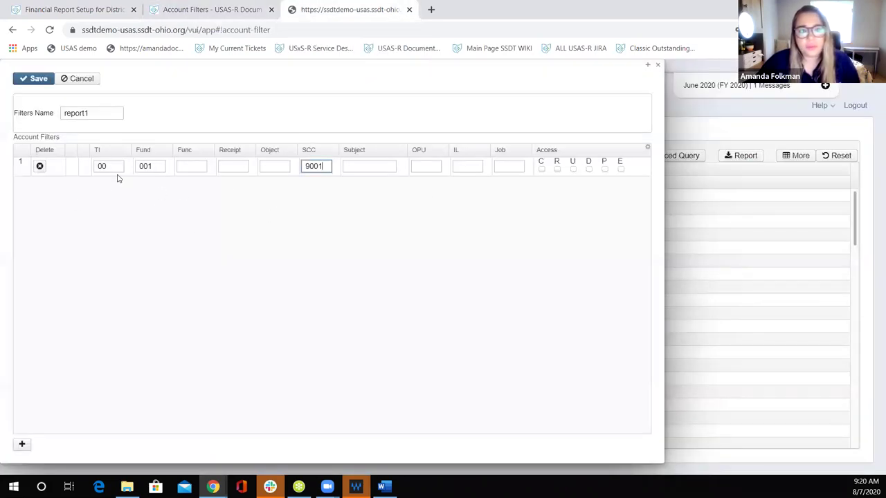
# Step: Grant Read access on the TI 00 / Fund 001 / SCC 9001 row and save report1
pyautogui.click(558, 163)
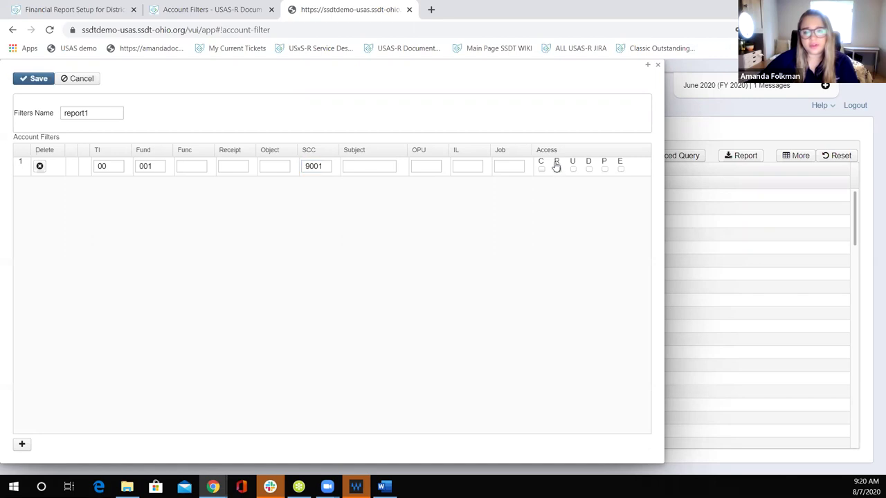
pyautogui.click(557, 169)
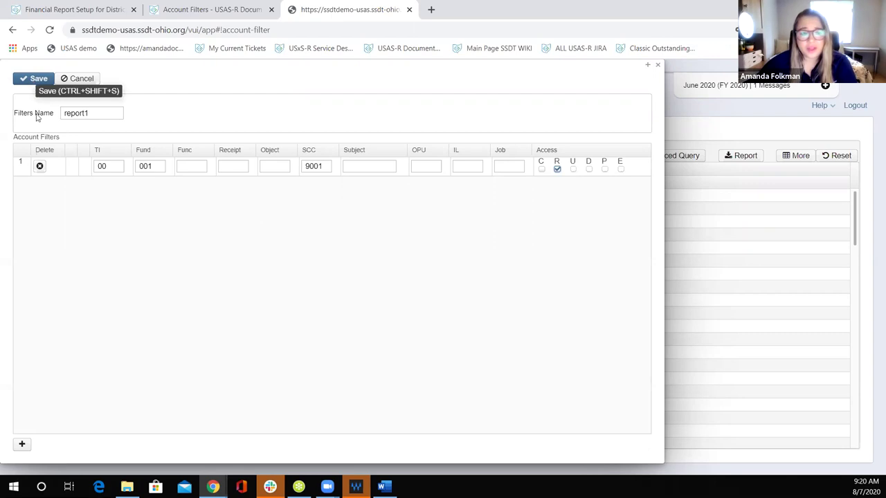
pyautogui.click(28, 84)
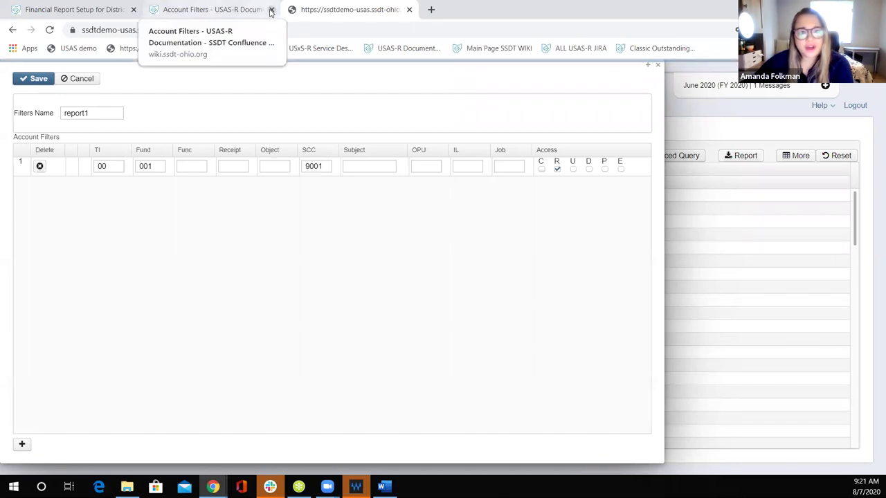
# Step: Close the Account Filters wiki tab and back in USAS-R select the account-filter page address
pyautogui.click(85, 14)
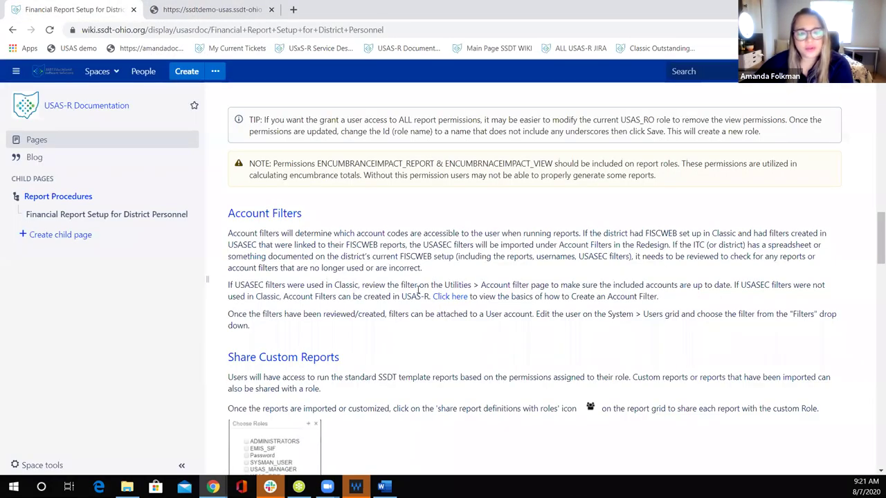
pyautogui.scroll(-1, 339, 254)
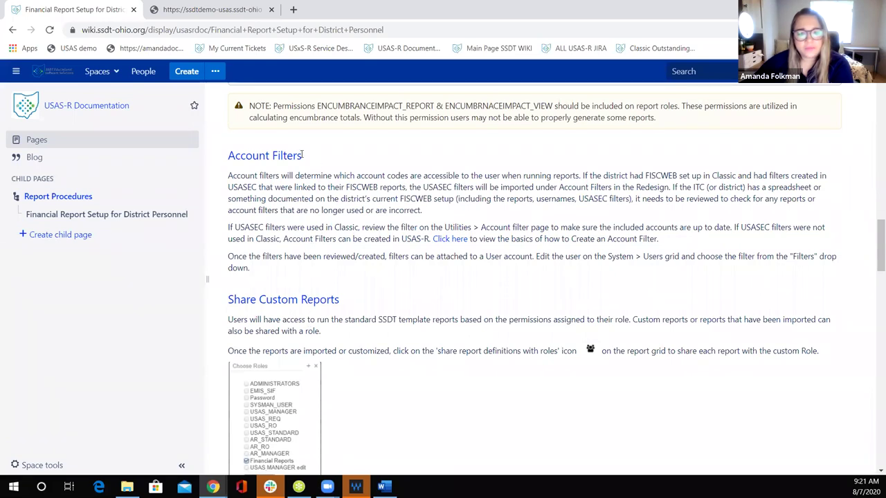
pyautogui.scroll(-1, 302, 155)
pyautogui.scroll(2, 301, 156)
pyautogui.click(235, 11)
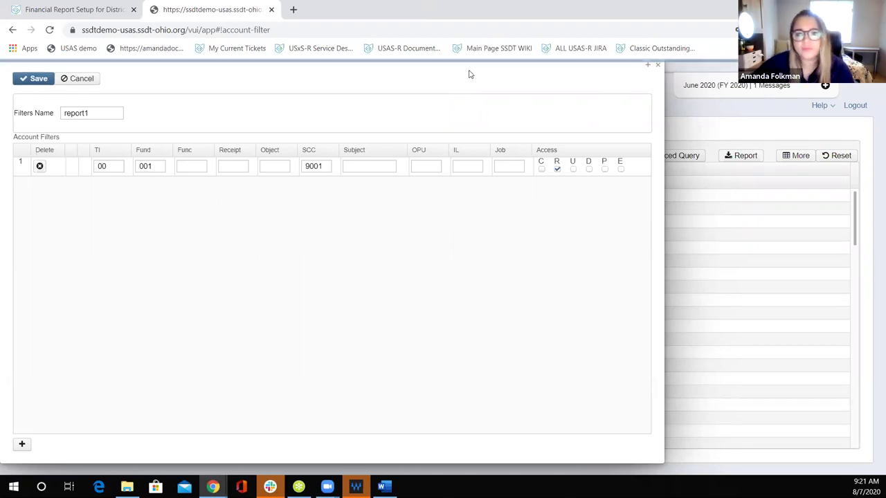
pyautogui.moveTo(283, 29); pyautogui.dragTo(32, 34)
pyautogui.hotkey('ctrl', 'c')
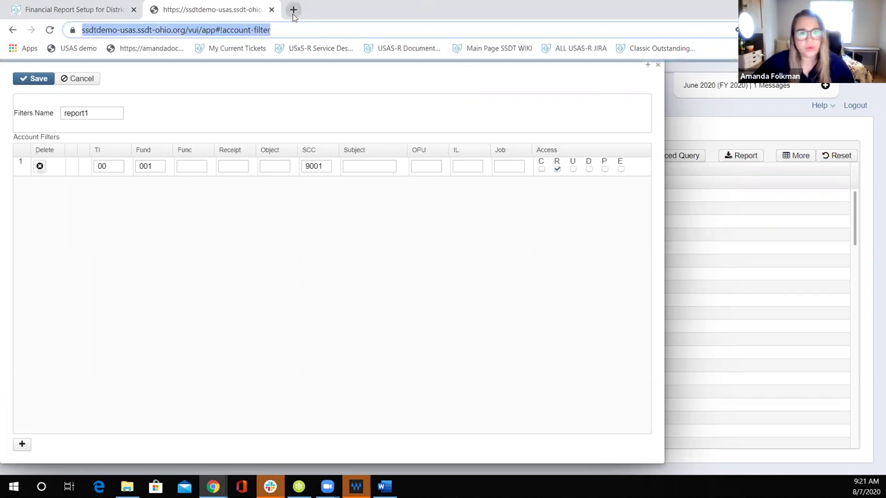
# Step: Load the copied Account Filters address in a new tab, then close the report1 form in the original tab
pyautogui.click(293, 10)
pyautogui.hotkey('ctrl', 'v')
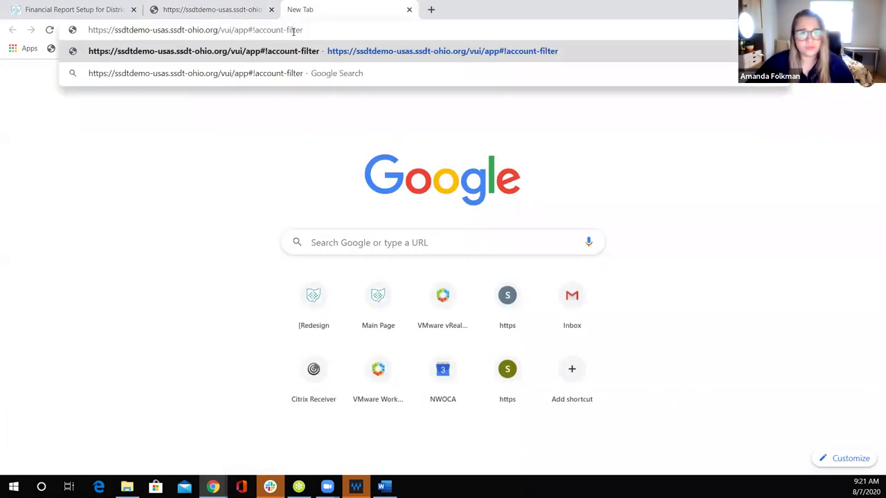
pyautogui.press('Return')
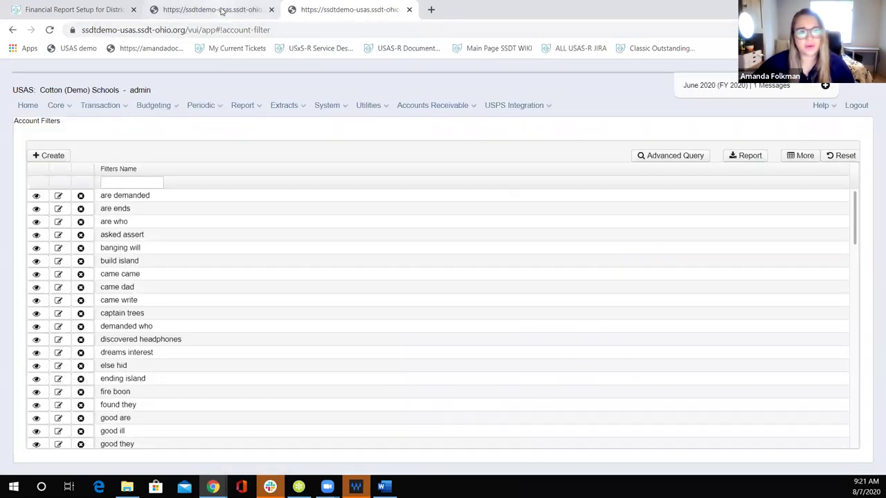
pyautogui.click(202, 11)
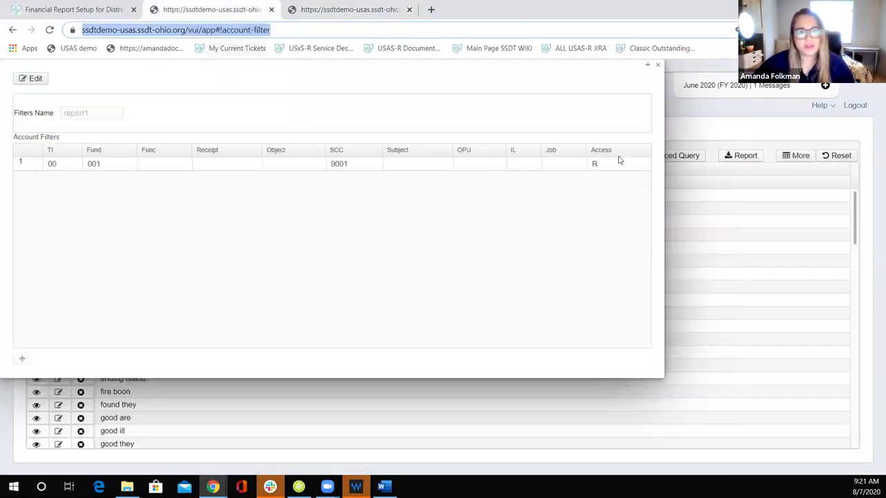
pyautogui.click(659, 66)
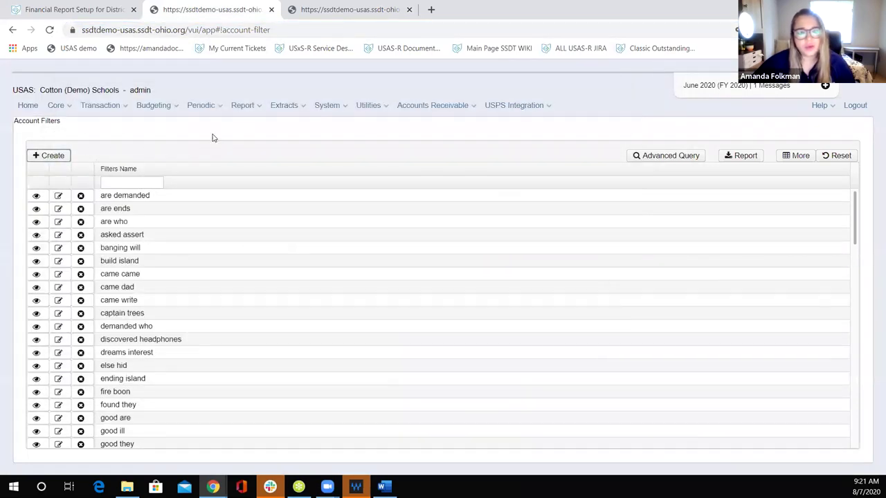
pyautogui.click(318, 109)
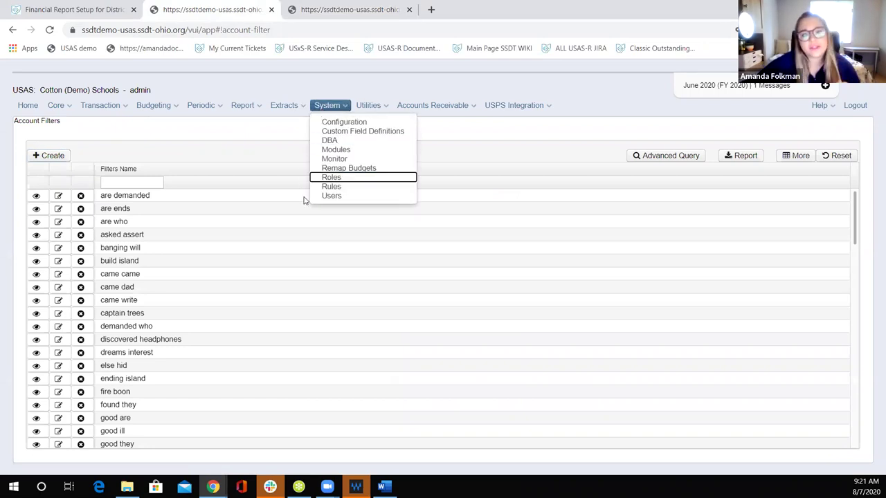
# Step: Filter the Users list by username 'st' and open the HS Secretary's record
pyautogui.click(338, 196)
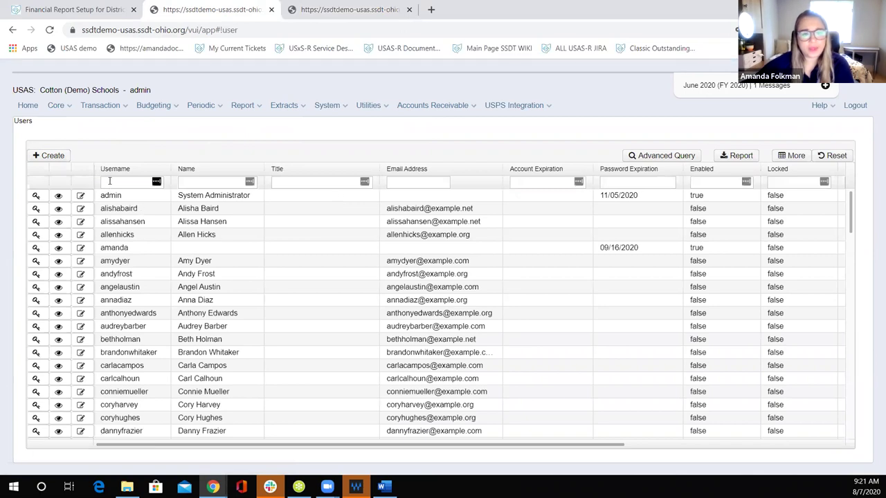
pyautogui.click(109, 182)
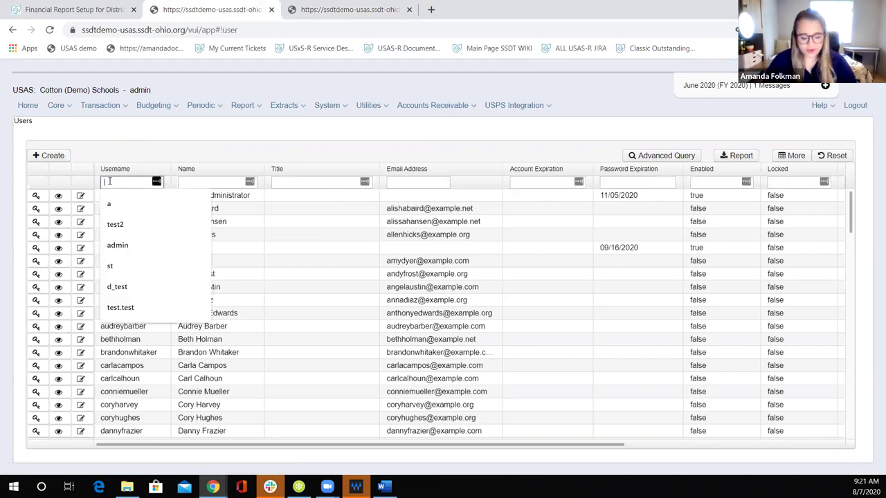
pyautogui.write('st')
pyautogui.press('Return')
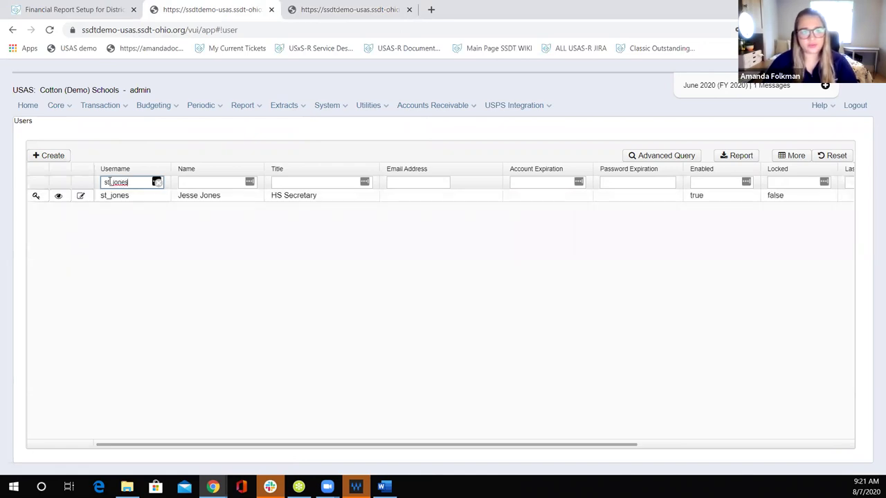
pyautogui.click(81, 198)
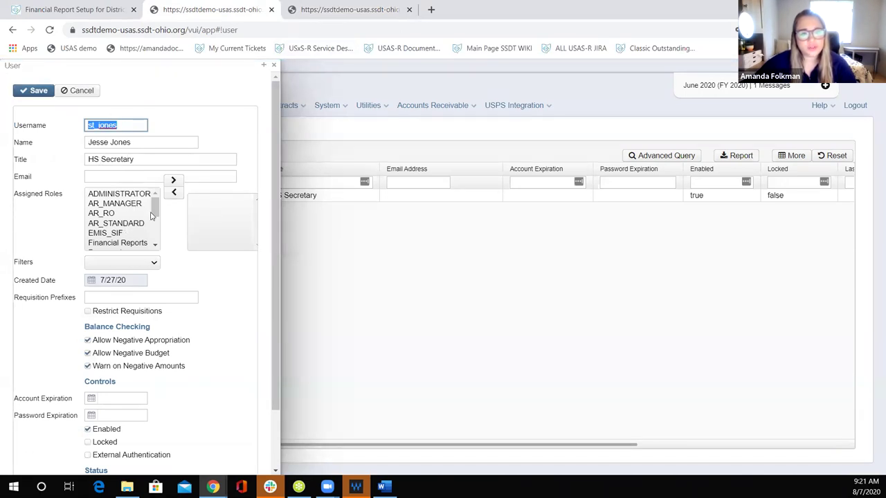
# Step: Assign the Financial Reports role and report1 account filter to the HS Secretary and save
pyautogui.moveTo(159, 208); pyautogui.dragTo(146, 236)
pyautogui.scroll(3, 121, 231)
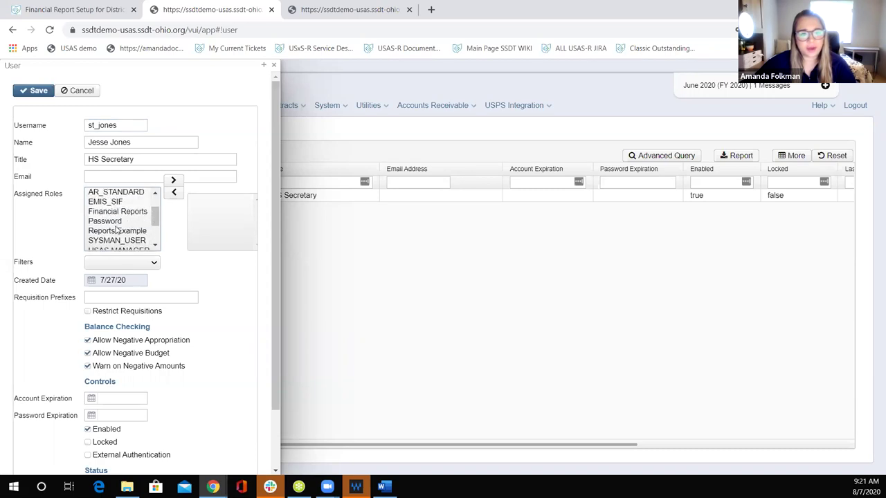
pyautogui.click(115, 212)
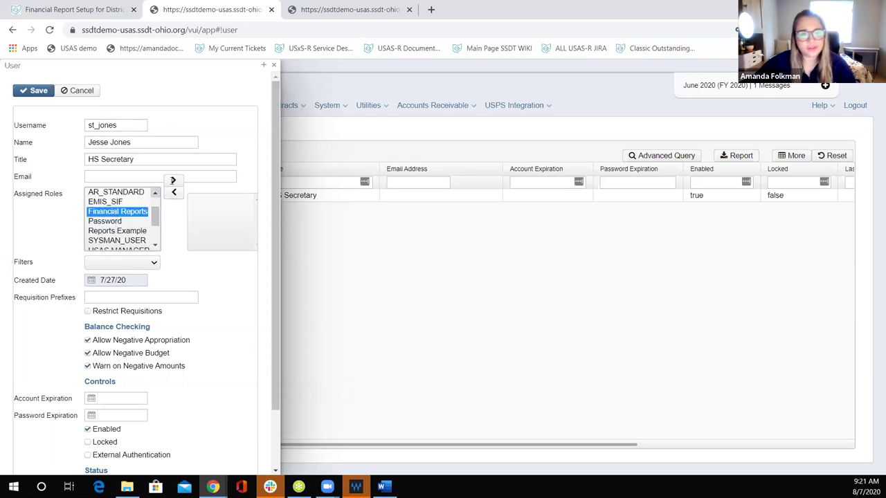
pyautogui.click(174, 181)
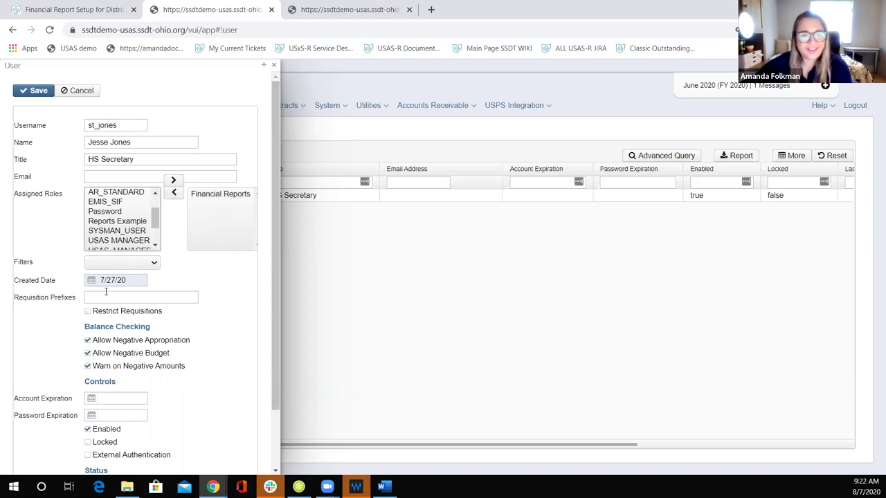
pyautogui.click(125, 264)
pyautogui.click(124, 263)
pyautogui.press('Down')
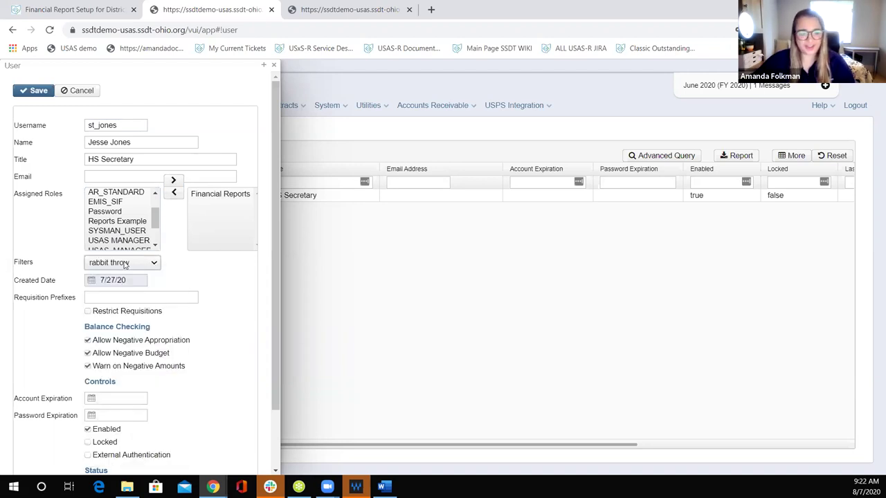
pyautogui.click(126, 264)
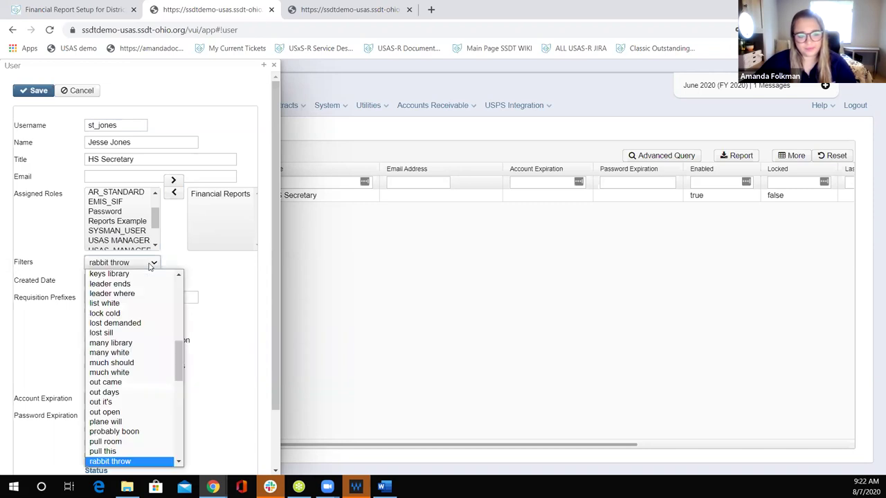
pyautogui.moveTo(175, 354); pyautogui.dragTo(175, 376)
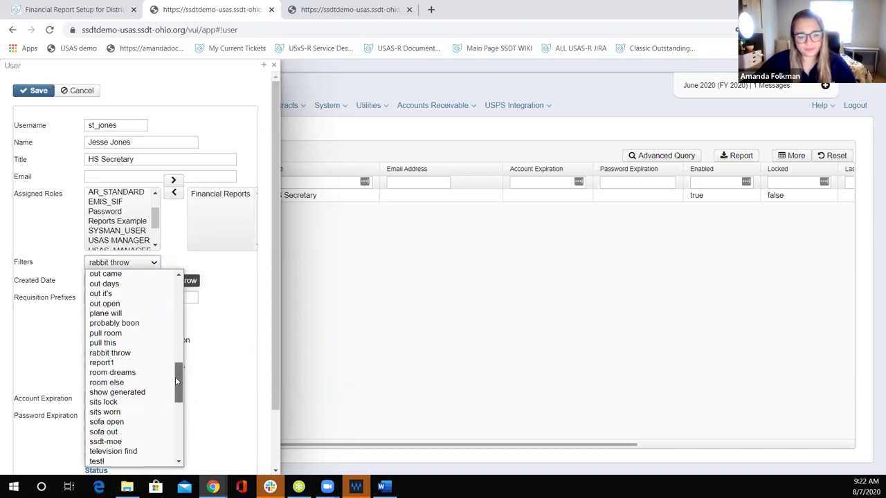
pyautogui.click(125, 355)
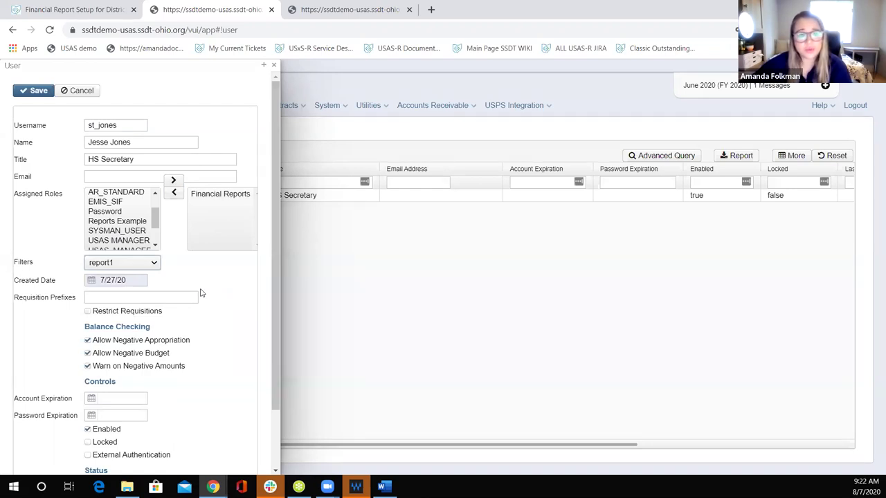
pyautogui.click(28, 87)
# Step: Change the username filter to 'ss' to list the four SSDT department users
pyautogui.click(274, 65)
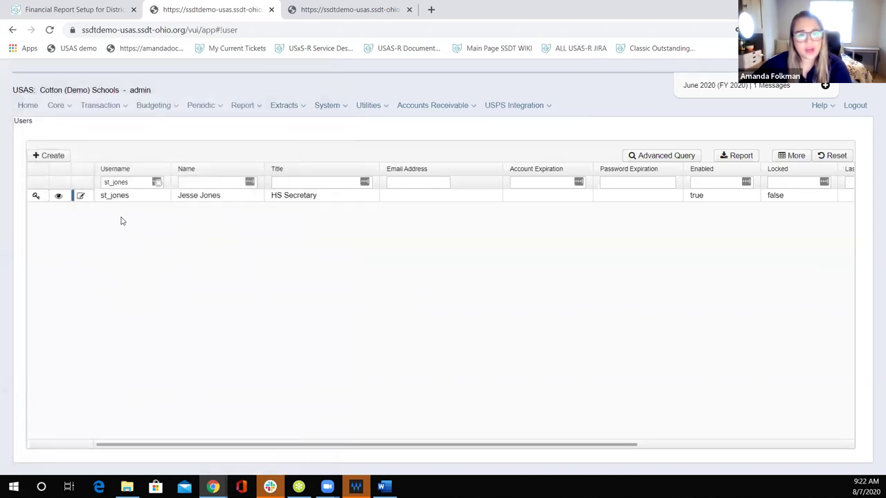
pyautogui.moveTo(153, 182); pyautogui.dragTo(110, 181)
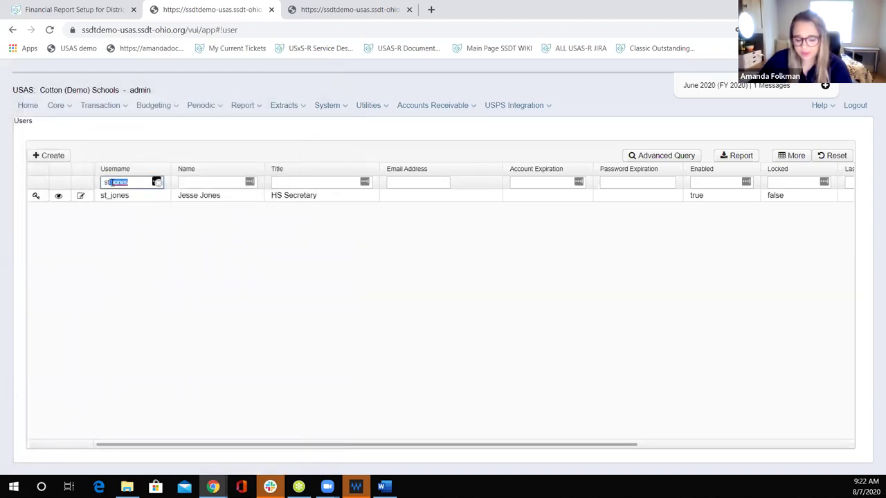
pyautogui.press('BackSpace')
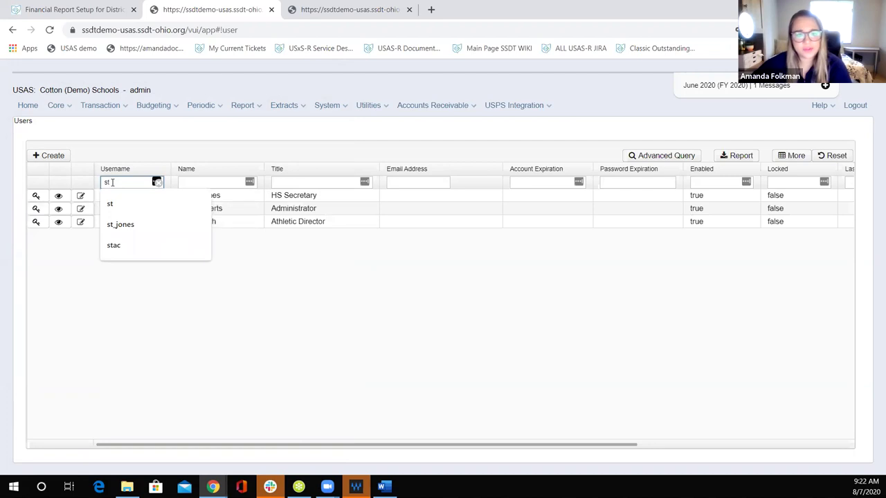
pyautogui.click(253, 279)
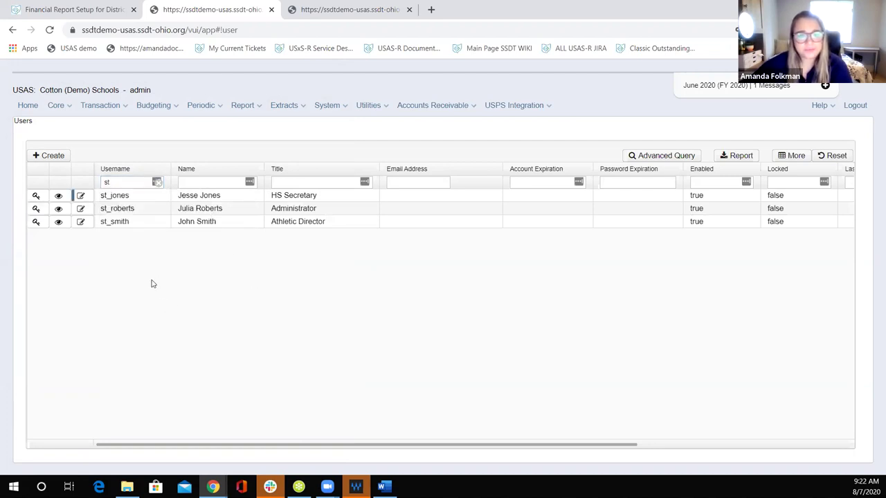
pyautogui.click(109, 183)
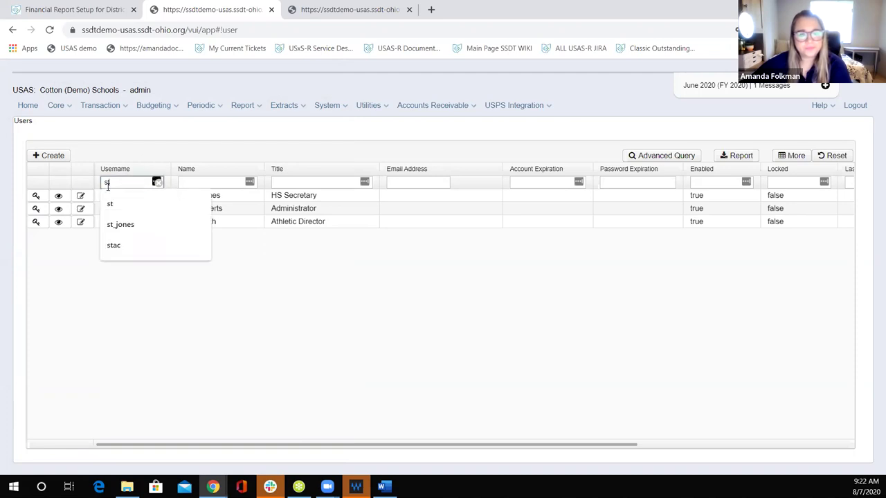
pyautogui.write('s')
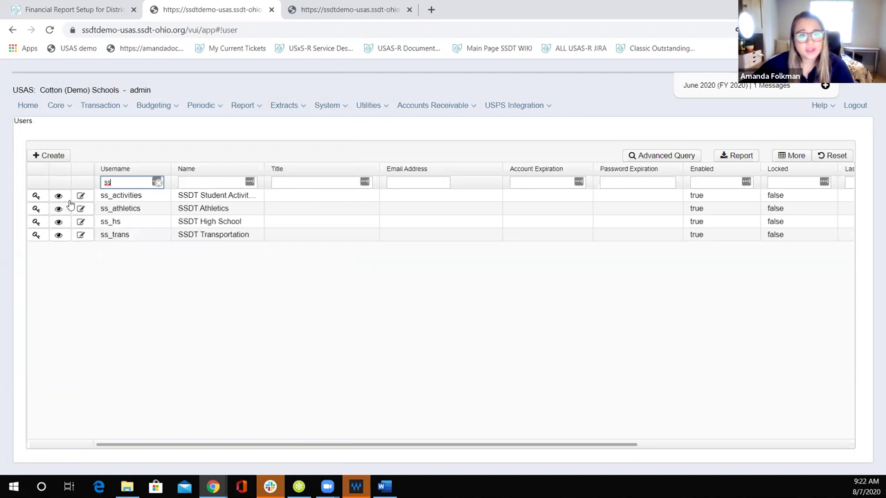
# Step: Give ss_activities the Financial Reports role and report1 filter, save, and close its record
pyautogui.click(81, 195)
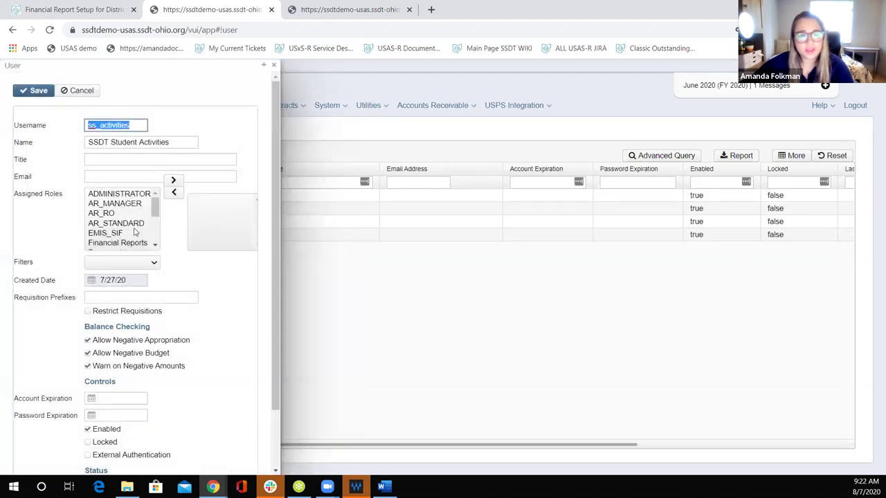
pyautogui.click(133, 243)
pyautogui.click(172, 182)
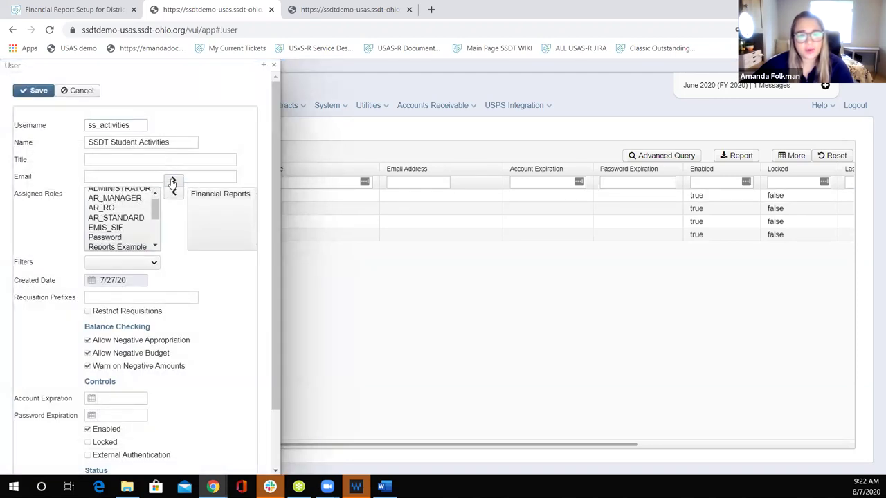
pyautogui.click(152, 264)
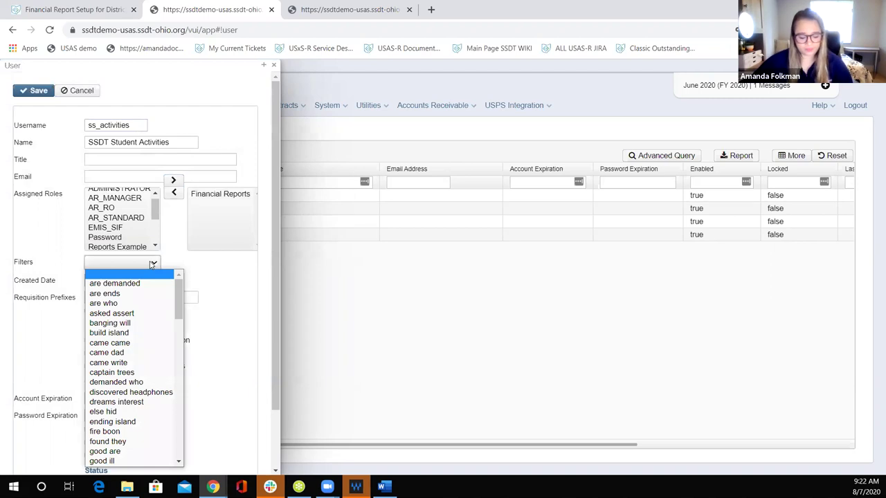
pyautogui.press('r')
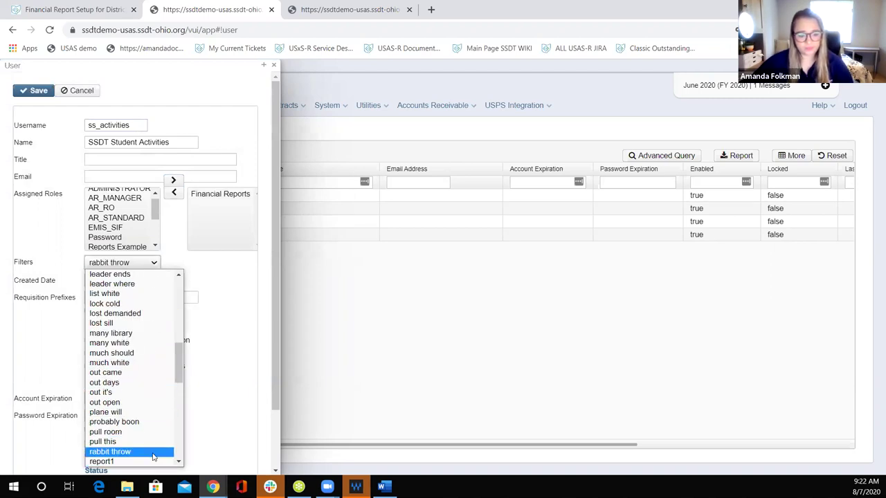
pyautogui.click(154, 461)
pyautogui.click(33, 94)
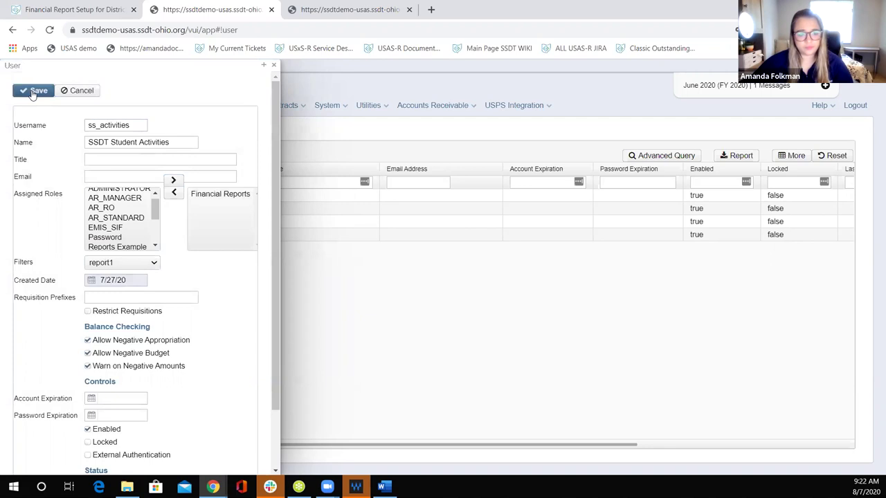
pyautogui.click(273, 64)
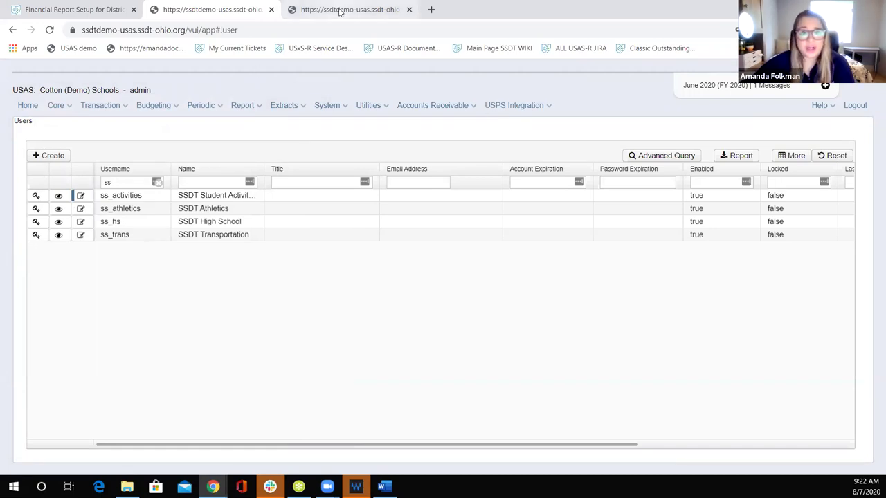
pyautogui.click(87, 10)
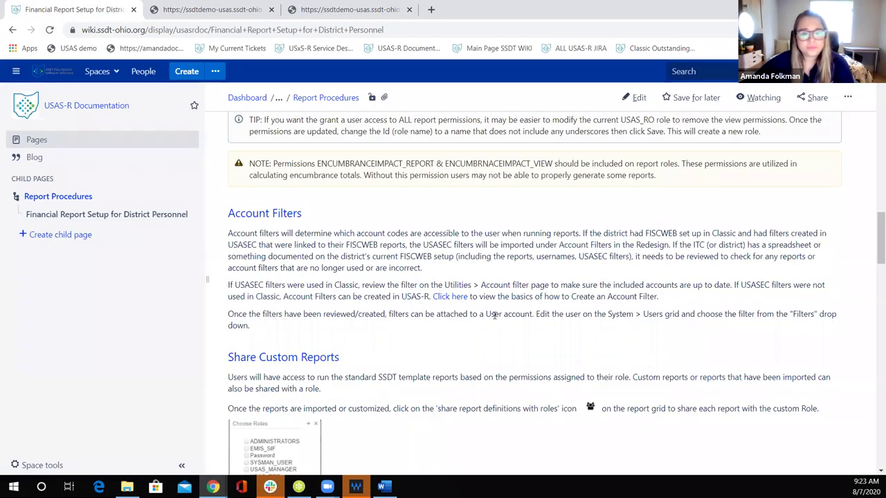
# Step: Scroll the wiki to the Share Custom Reports guidance, then go back to the USAS-R users list
pyautogui.scroll(-1, 339, 341)
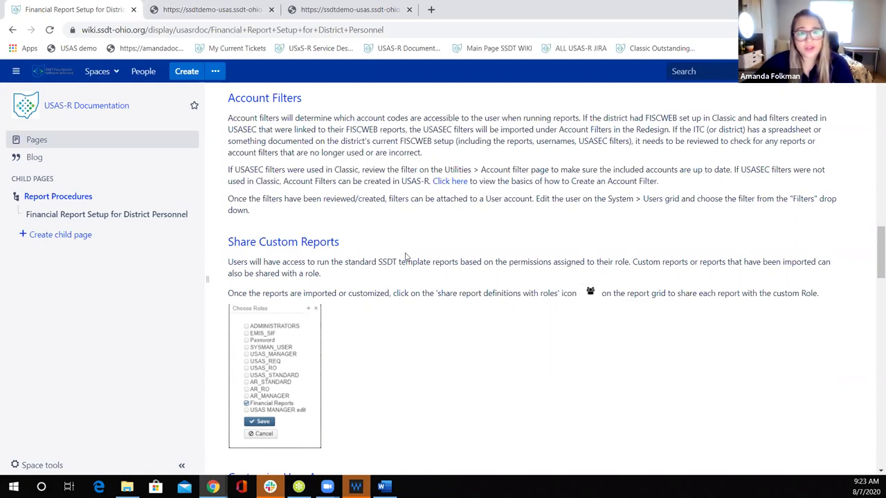
pyautogui.click(213, 11)
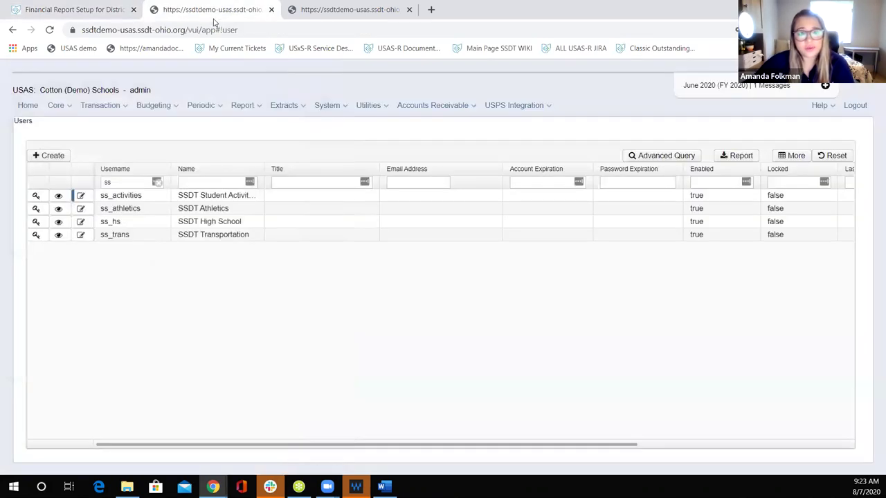
# Step: Go to Report > Report Manager to list the custom and SSDT reports
pyautogui.click(242, 108)
pyautogui.click(247, 132)
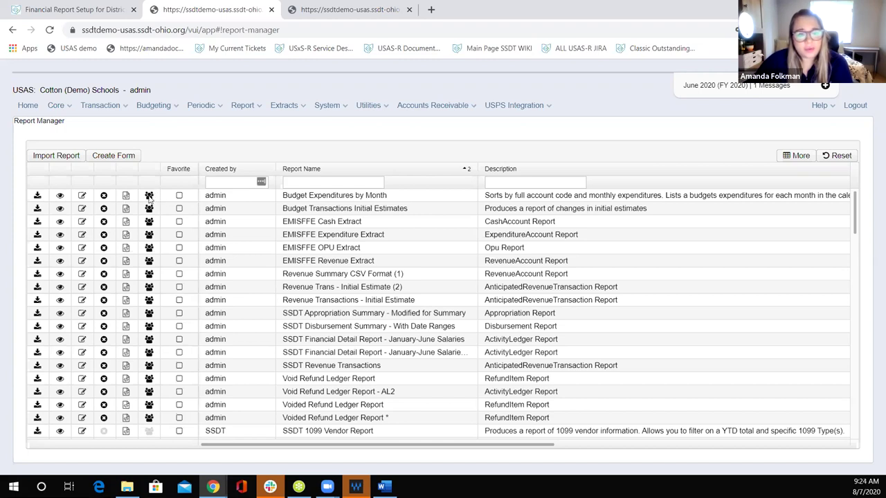
# Step: Share Budget Expenditures by Month with the Financial Reports and Reports Example roles and save
pyautogui.click(149, 196)
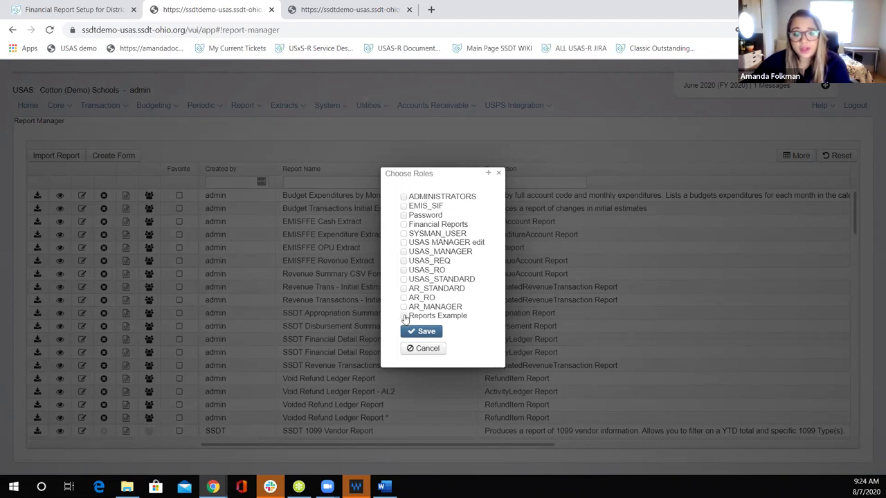
pyautogui.click(404, 225)
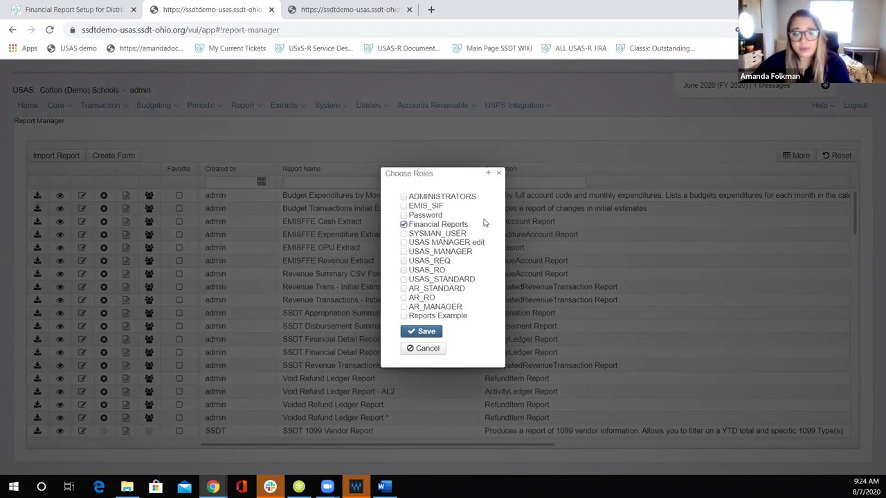
pyautogui.click(403, 316)
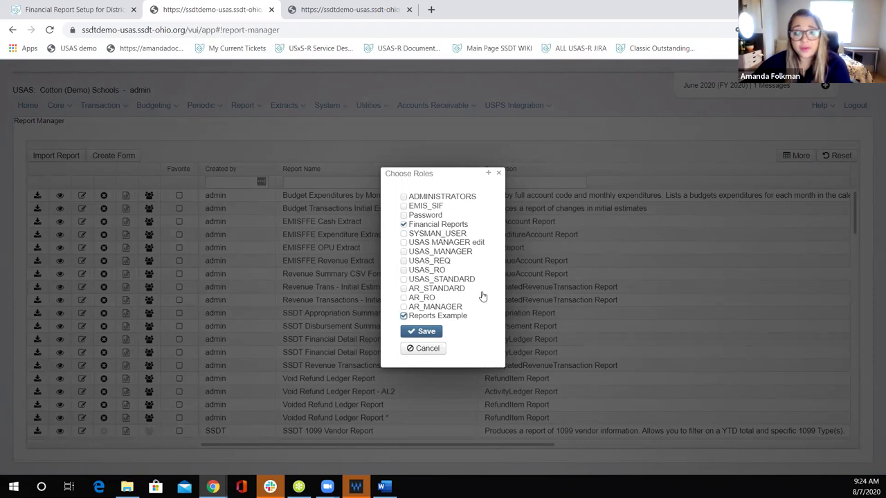
pyautogui.click(425, 332)
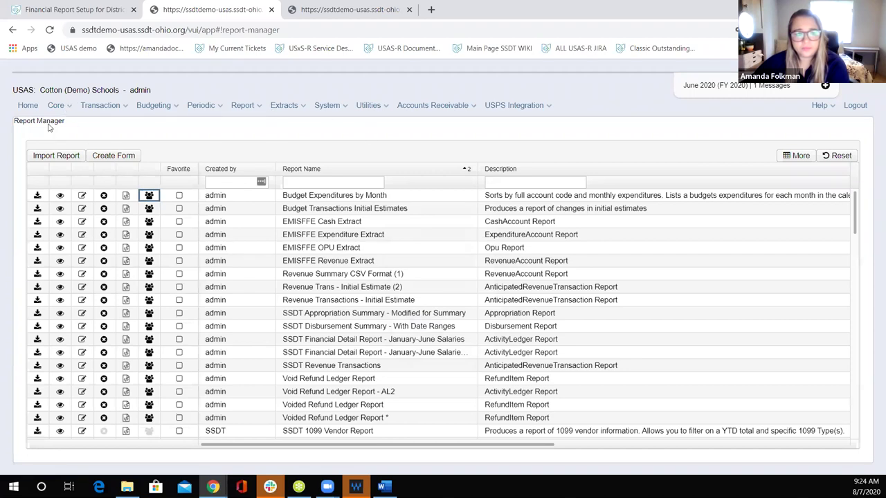
pyautogui.click(90, 12)
# Step: Read the Confluence guidance on Share Custom Reports and Customize User Access, then go back to the USAS tab
pyautogui.scroll(-1, 413, 296)
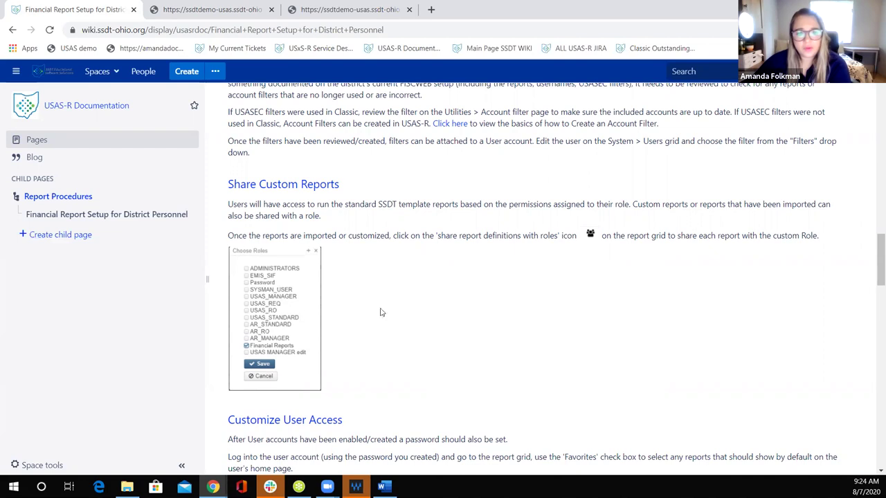
pyautogui.scroll(2, 478, 306)
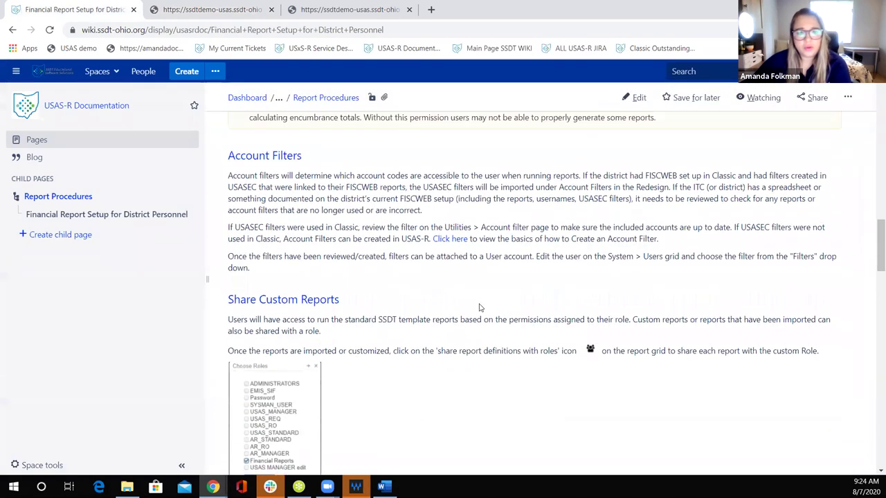
pyautogui.scroll(-1, 478, 306)
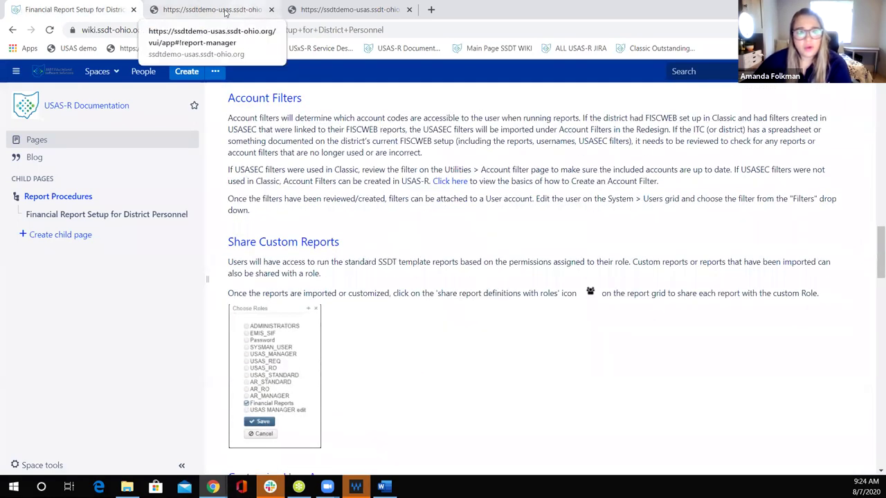
pyautogui.scroll(-4, 358, 217)
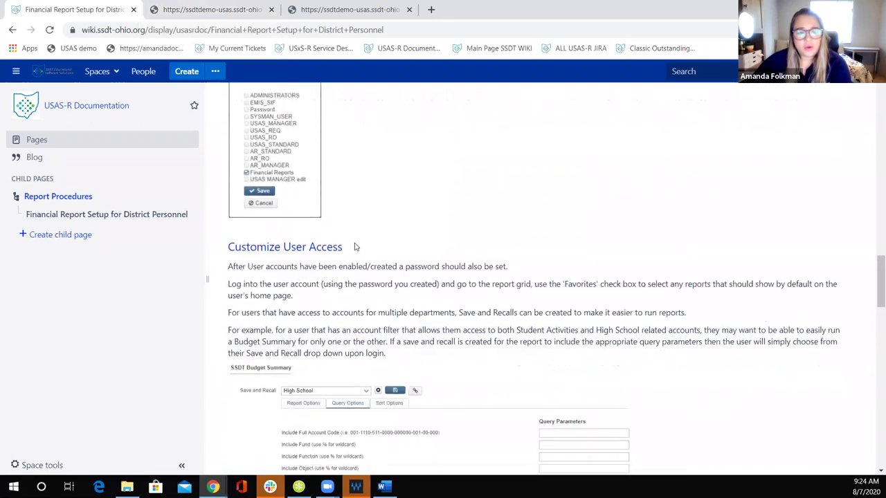
pyautogui.click(175, 9)
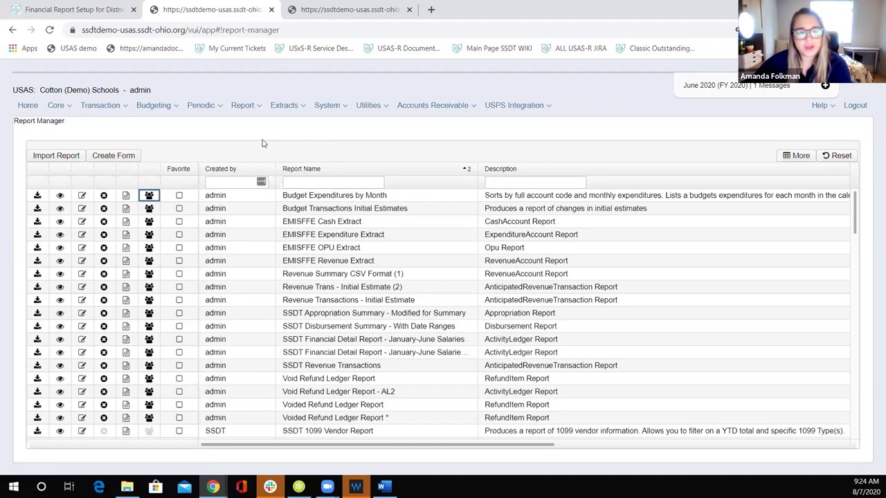
pyautogui.click(365, 108)
pyautogui.moveTo(326, 105)
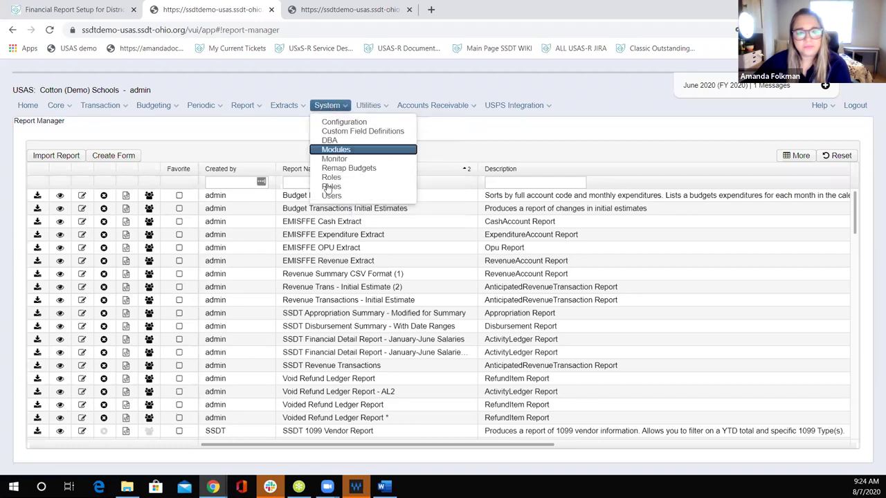
pyautogui.click(330, 197)
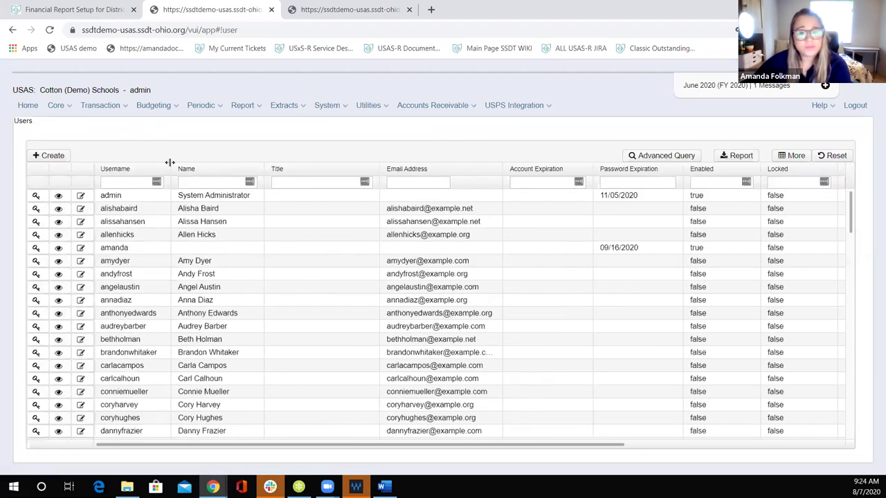
pyautogui.click(131, 180)
pyautogui.write('st_jones')
pyautogui.click(119, 226)
pyautogui.click(82, 200)
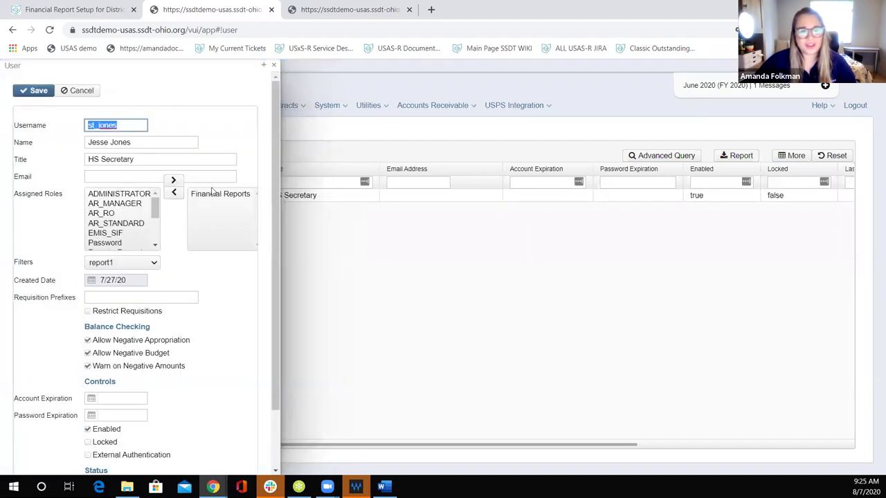
pyautogui.scroll(-2, 236, 297)
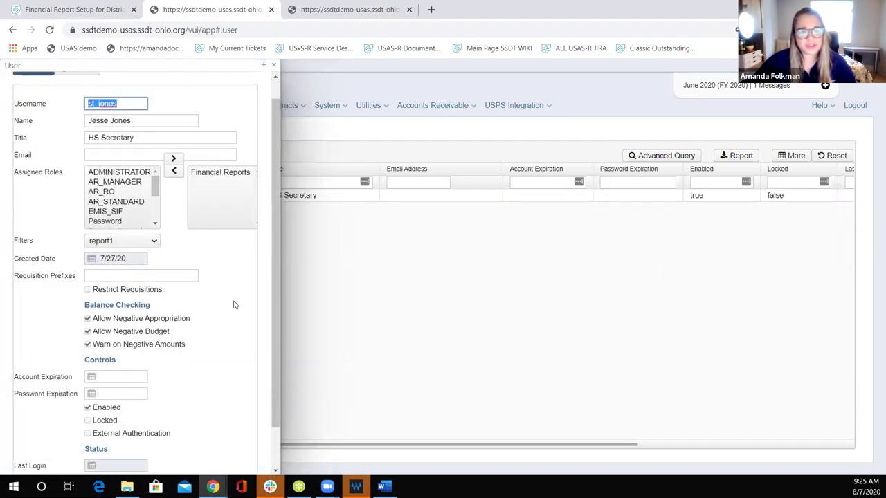
pyautogui.scroll(2, 170, 296)
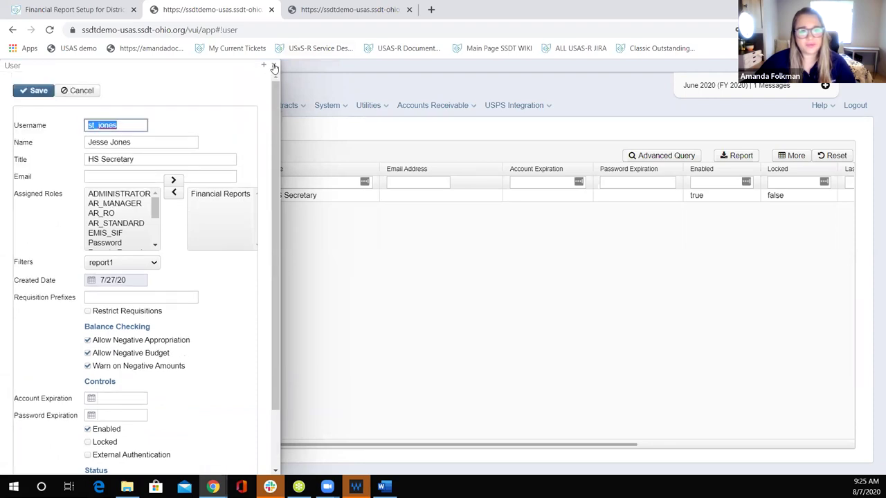
pyautogui.click(273, 64)
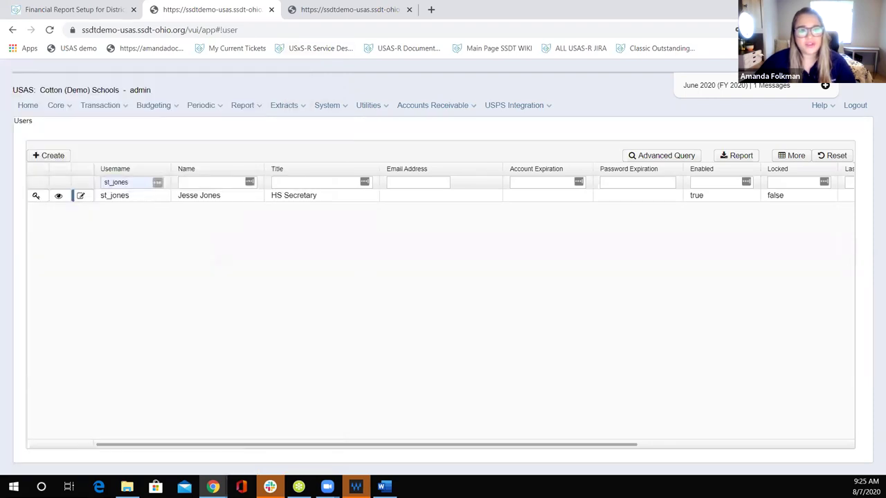
pyautogui.click(36, 197)
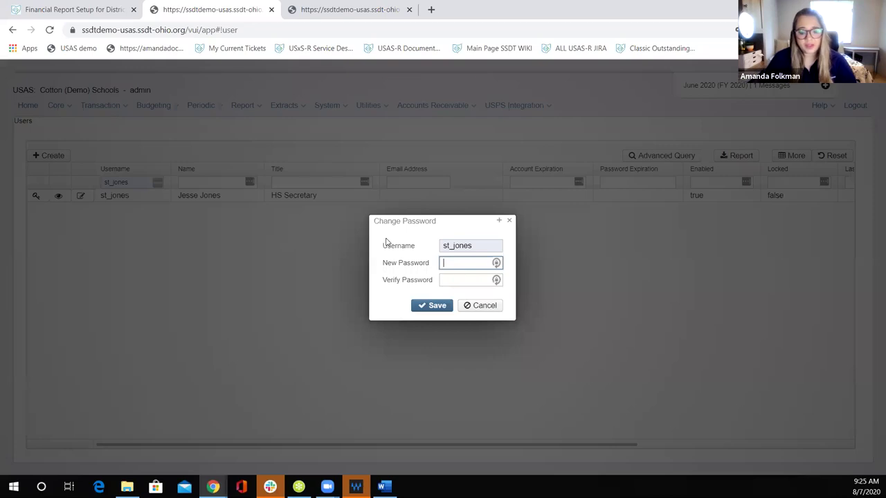
pyautogui.write('pass123')
pyautogui.press('Tab')
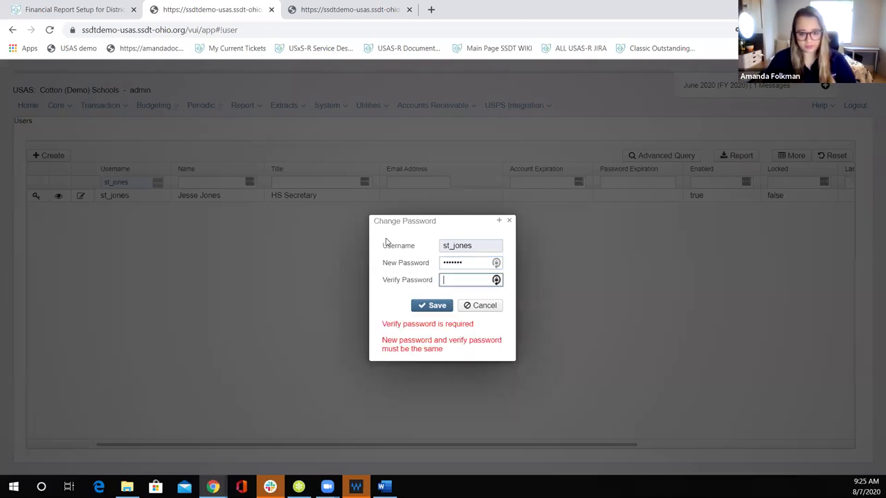
pyautogui.write('pass12')
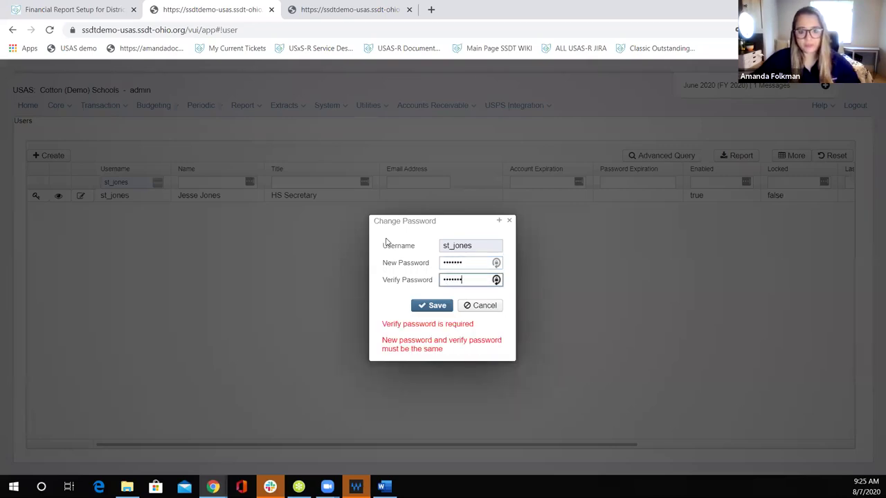
pyautogui.write('3')
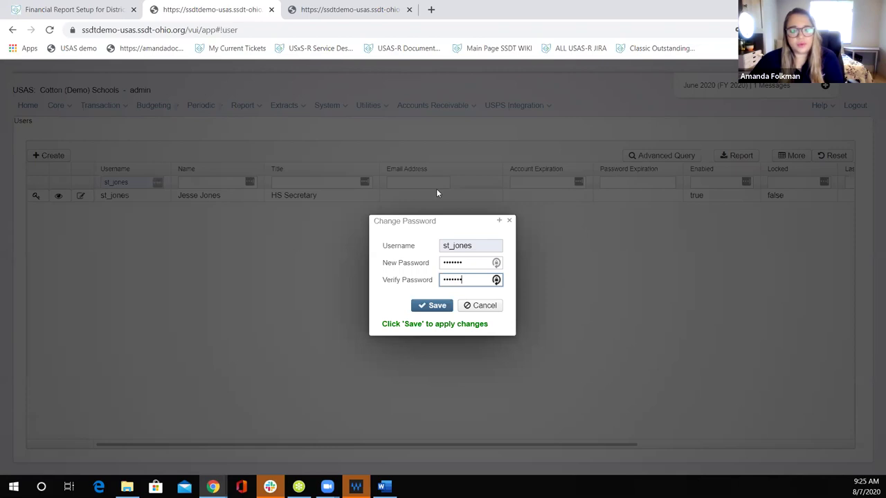
pyautogui.click(424, 309)
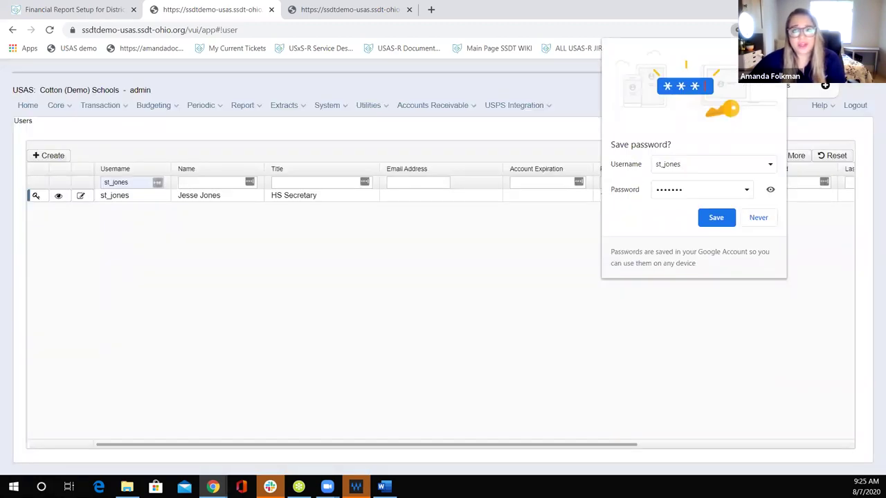
pyautogui.click(736, 30)
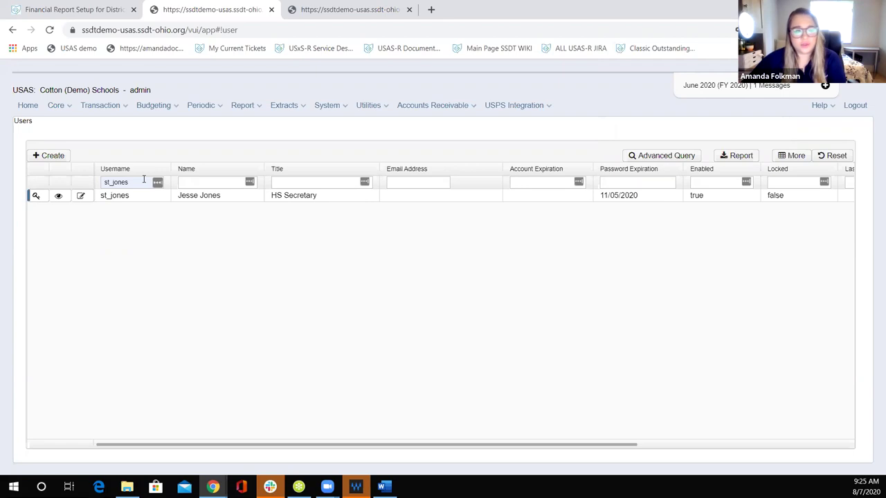
# Step: Change the username filter to 'ss', then log out of the admin account
pyautogui.doubleClick(144, 182)
pyautogui.write('ss')
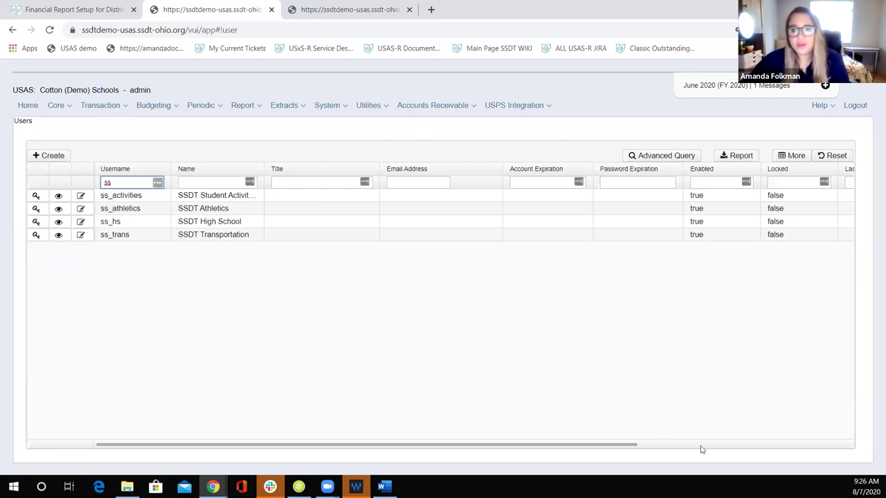
pyautogui.click(855, 105)
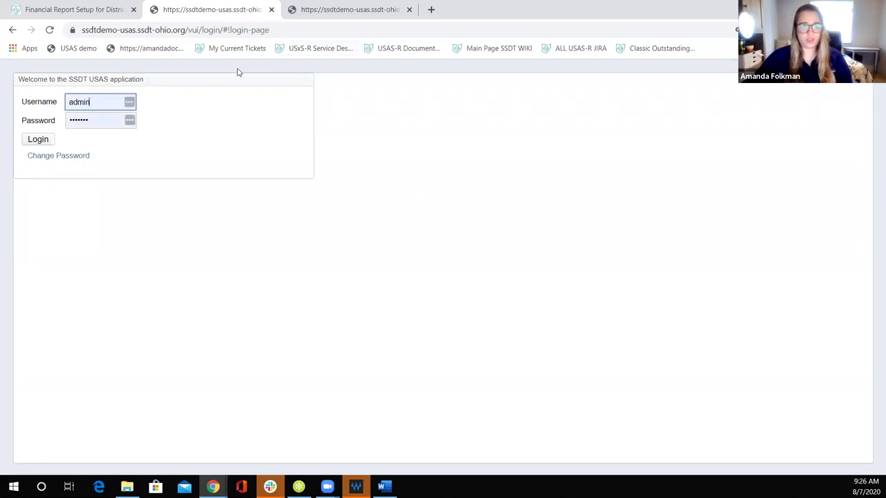
pyautogui.doubleClick(105, 102)
pyautogui.write('st_jones')
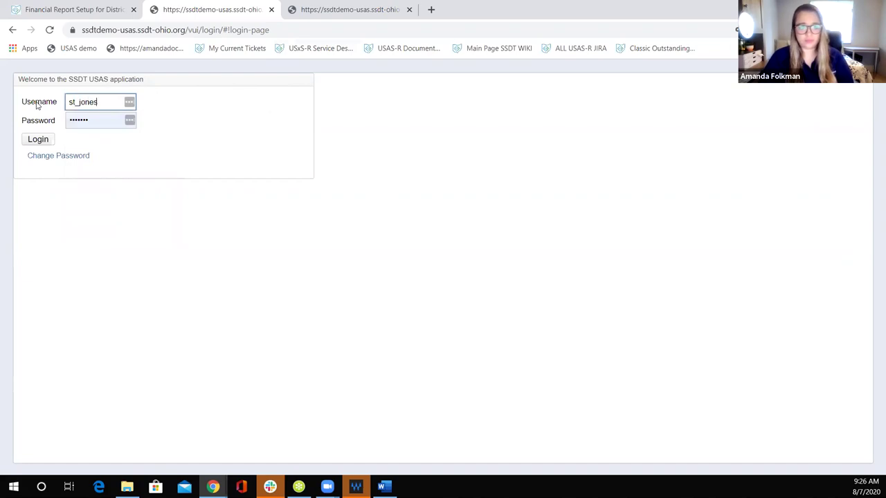
pyautogui.press('Tab')
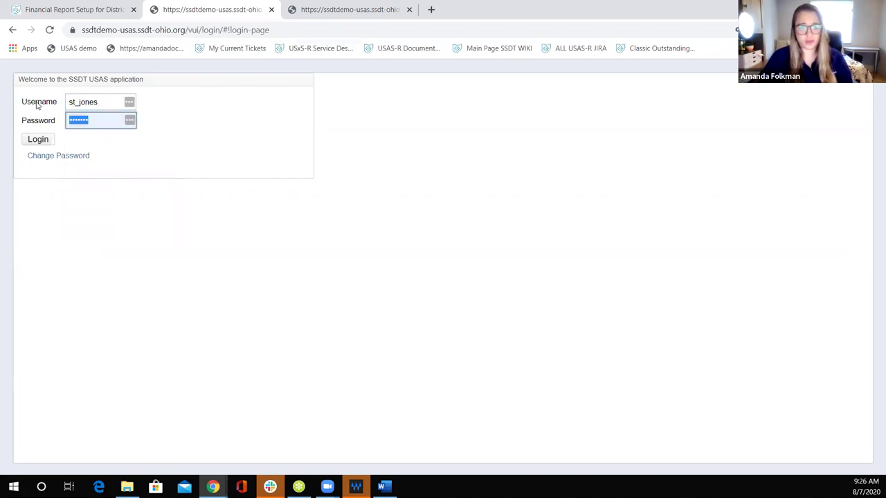
pyautogui.write('•')
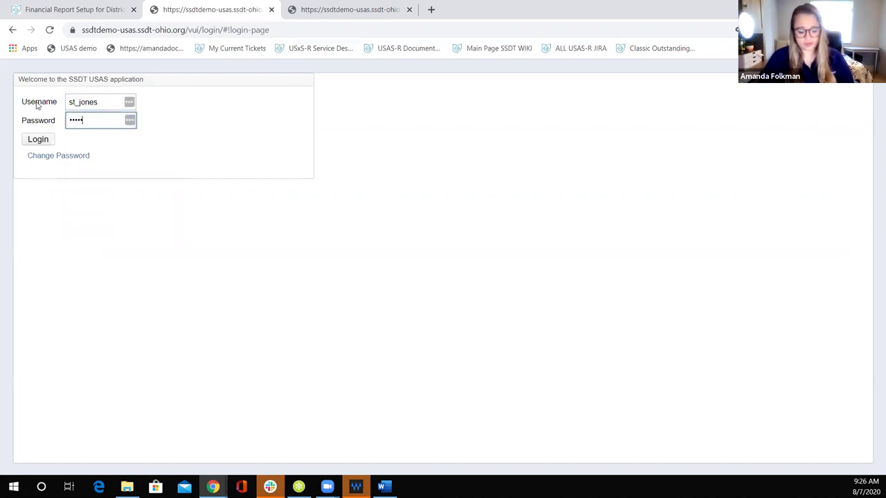
pyautogui.write('••••••')
pyautogui.press('Return')
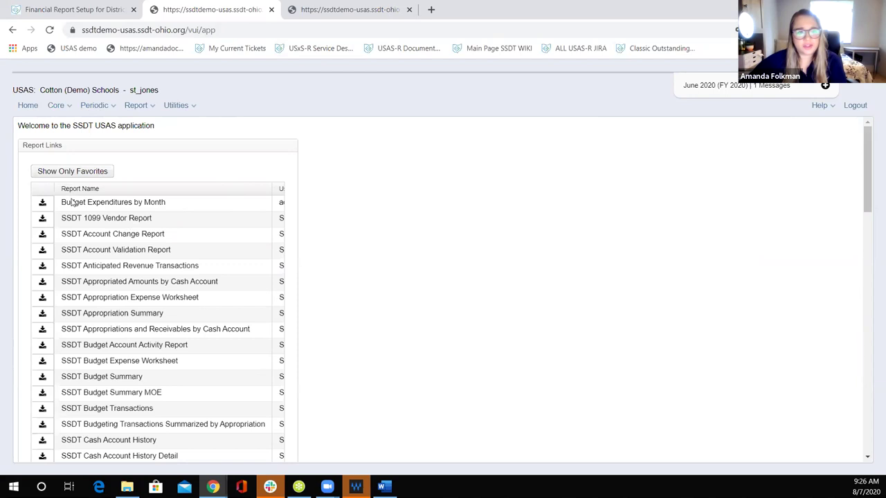
pyautogui.click(136, 108)
pyautogui.moveTo(45, 106)
pyautogui.click(317, 145)
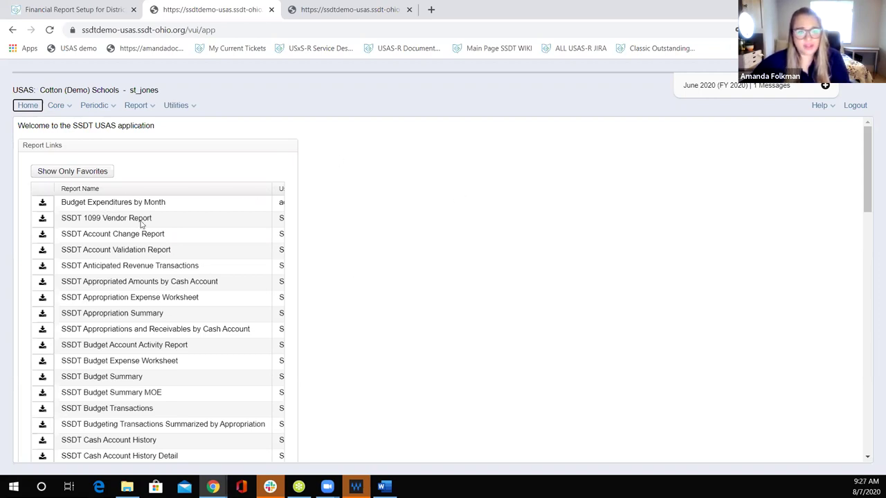
pyautogui.scroll(-3, 119, 337)
pyautogui.scroll(3, 119, 337)
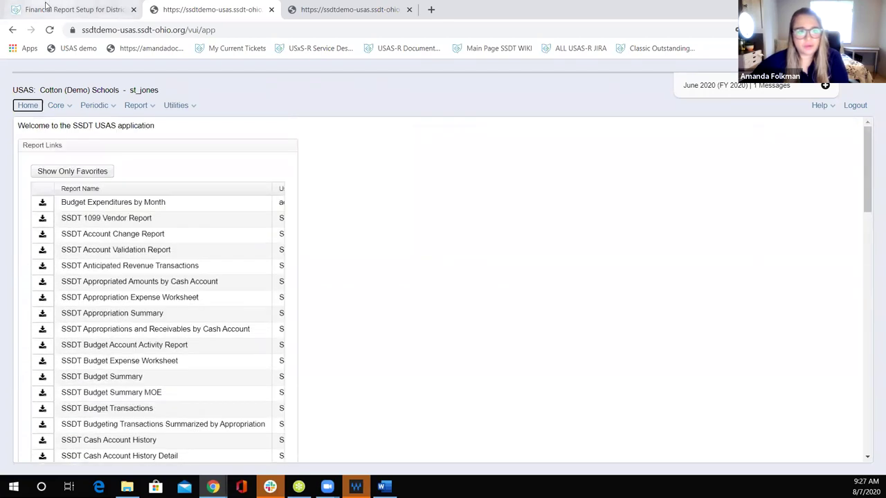
pyautogui.click(47, 8)
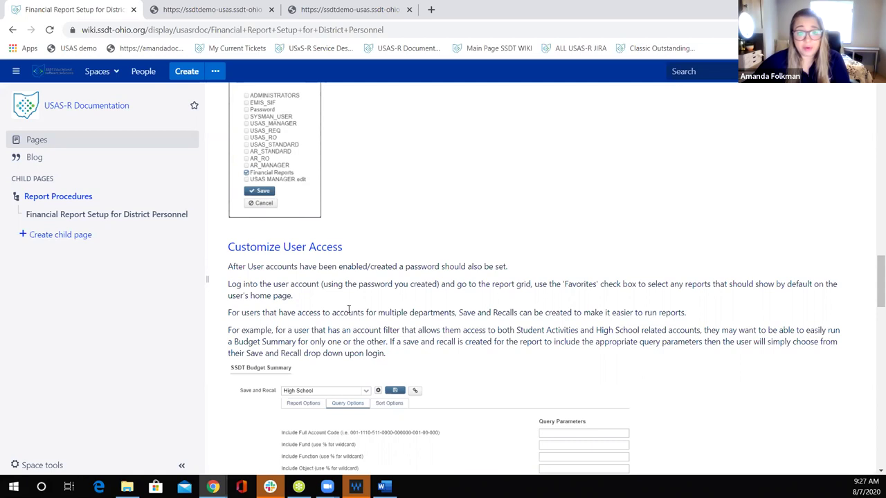
pyautogui.scroll(-3, 348, 309)
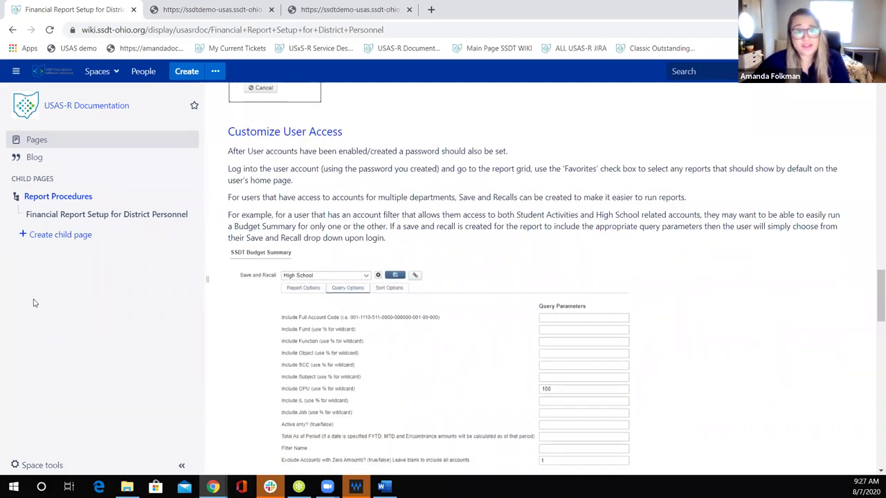
pyautogui.click(211, 12)
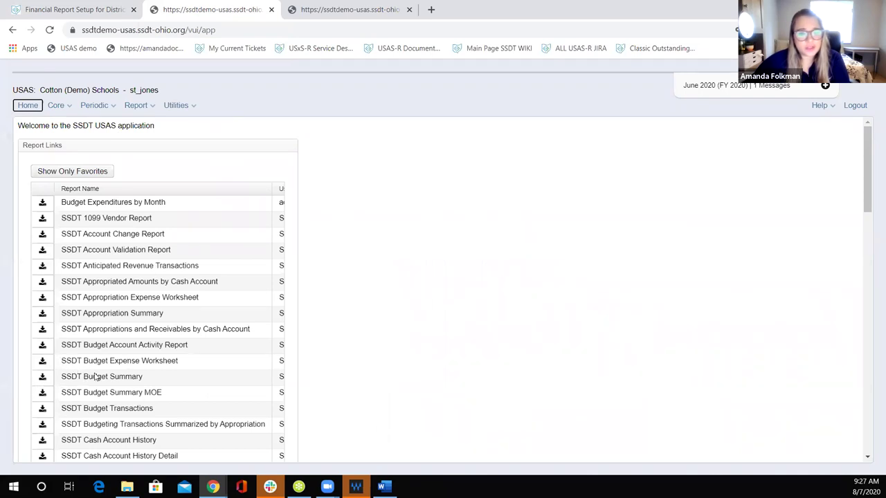
# Step: In Report Manager, favorite SSDT Budget Summary, SSDT Disbursement Summary and July 1 Cash Balances
pyautogui.moveTo(147, 108)
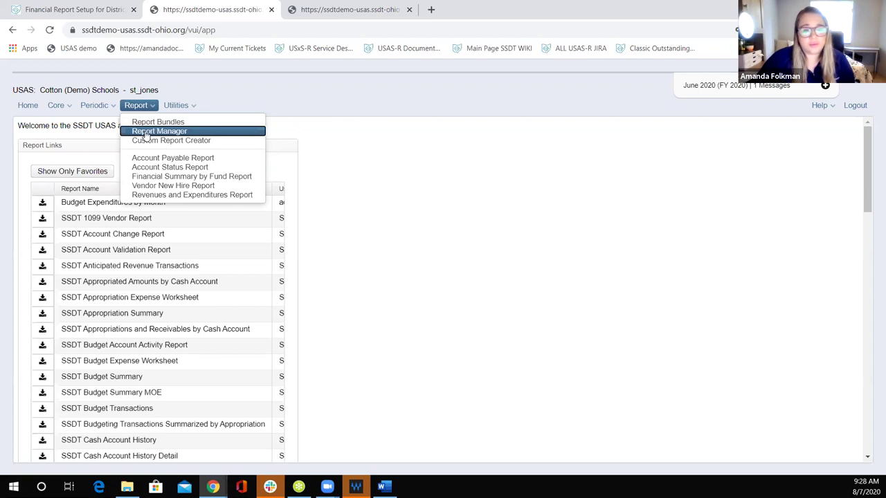
pyautogui.click(147, 133)
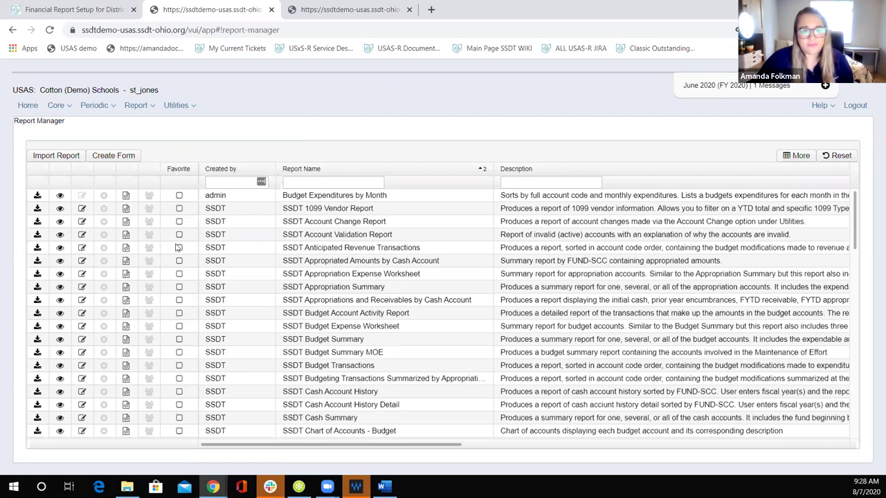
pyautogui.click(179, 339)
pyautogui.scroll(-2, 193, 344)
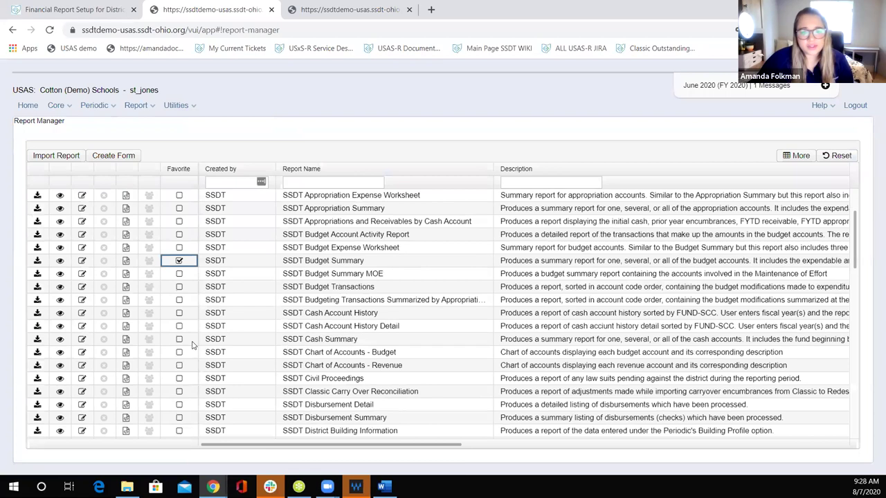
pyautogui.scroll(-2, 192, 345)
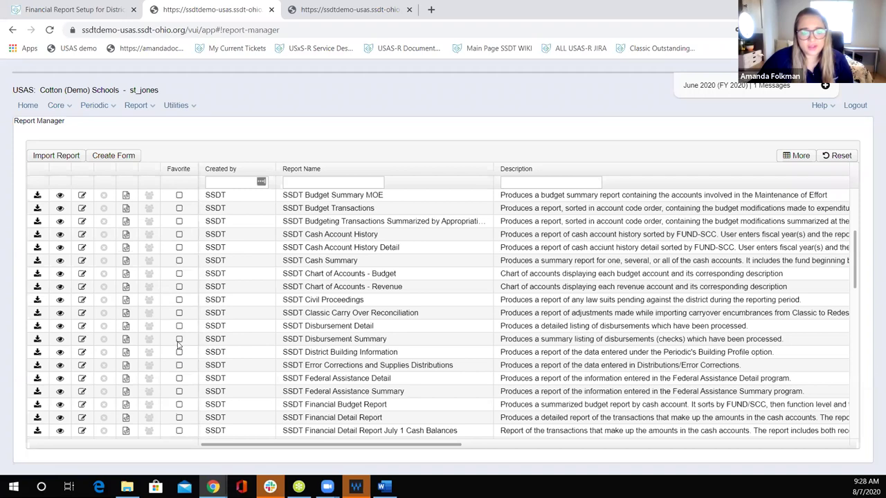
pyautogui.click(180, 339)
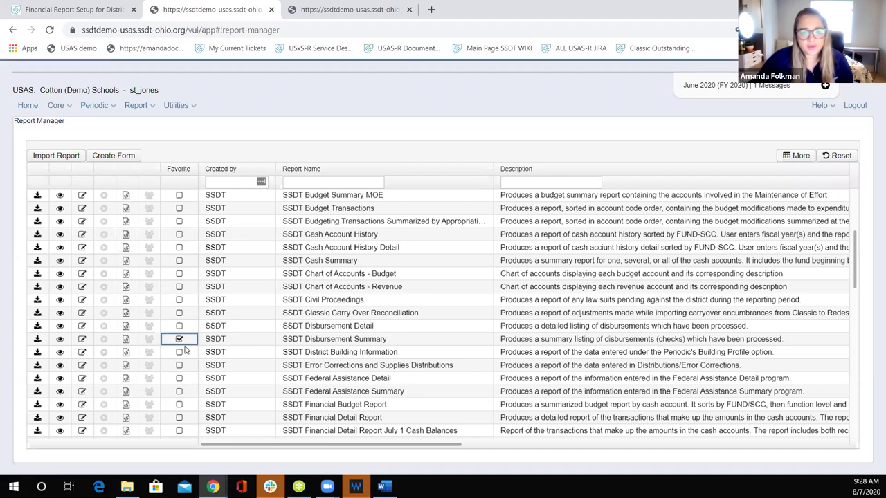
pyautogui.scroll(-2, 182, 344)
pyautogui.click(179, 354)
pyautogui.click(180, 354)
pyautogui.scroll(-4, 183, 360)
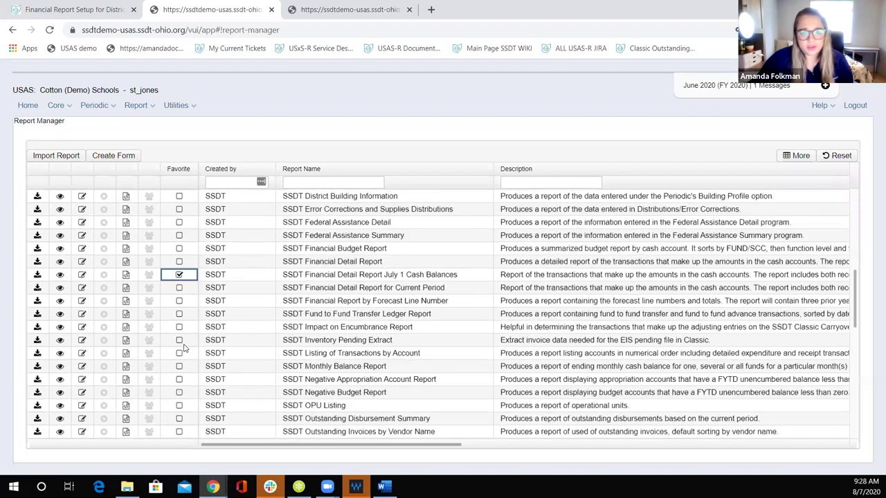
pyautogui.scroll(-2, 216, 394)
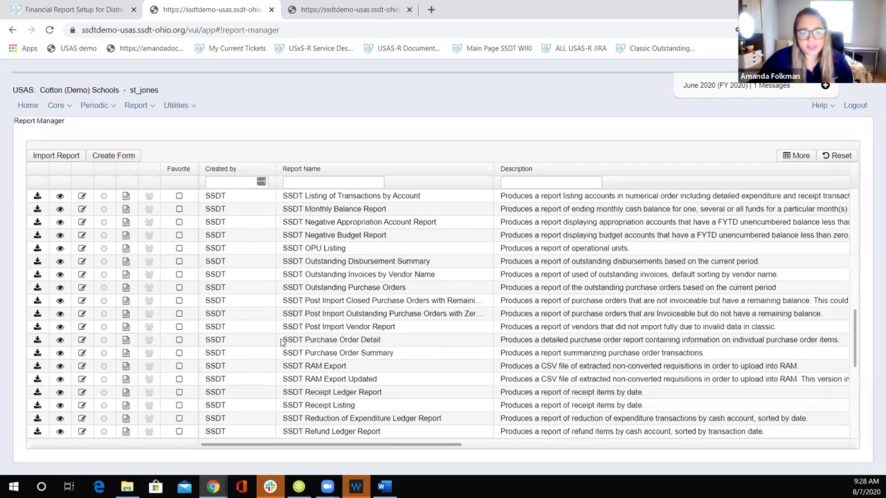
# Step: Favorite SSDT Purchase Order Detail, Outstanding Purchase Orders and Requisition Detail Report, then return Home
pyautogui.click(181, 343)
pyautogui.press('space')
pyautogui.scroll(-4, 193, 355)
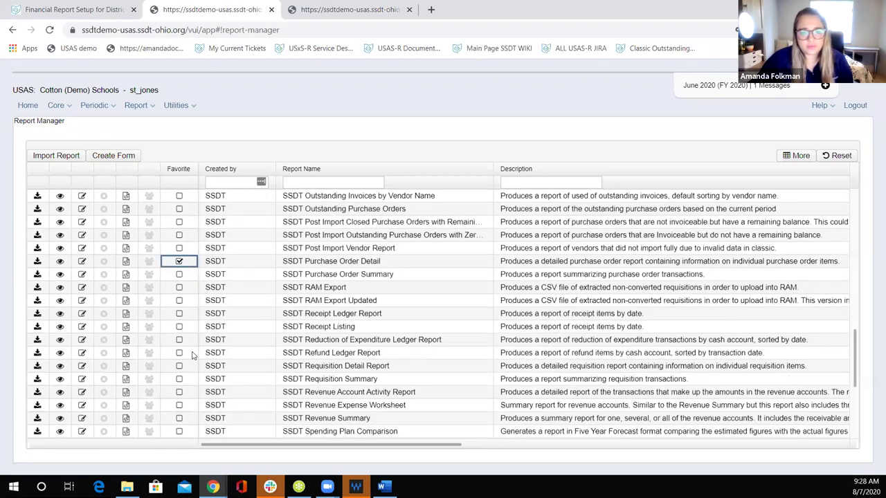
pyautogui.scroll(-3, 193, 355)
pyautogui.scroll(6, 220, 233)
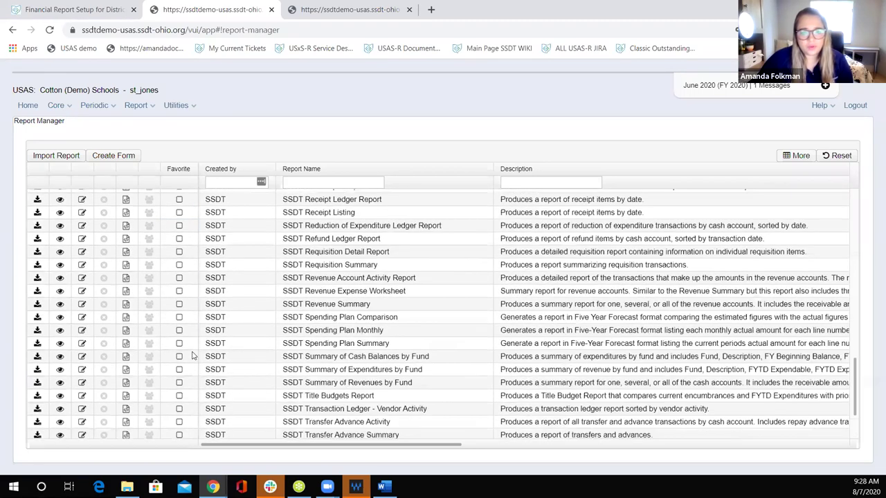
pyautogui.click(181, 256)
pyautogui.press('space')
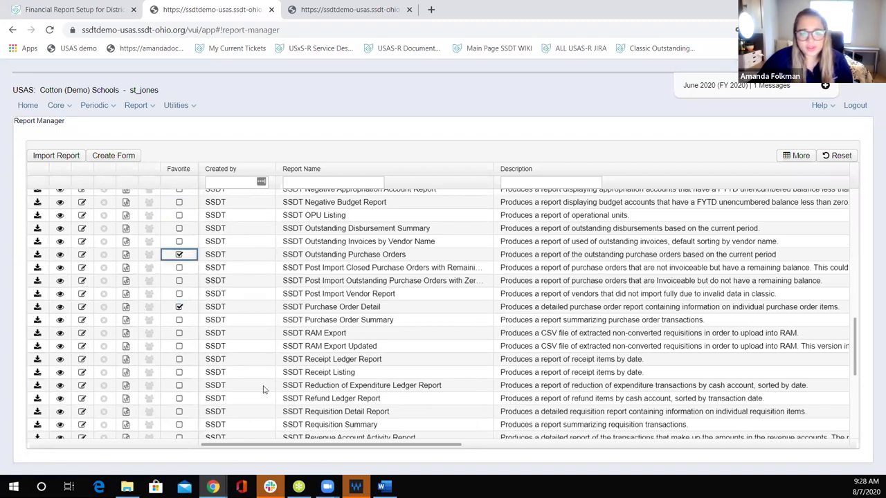
pyautogui.click(182, 412)
pyautogui.press('space')
pyautogui.scroll(-2, 213, 410)
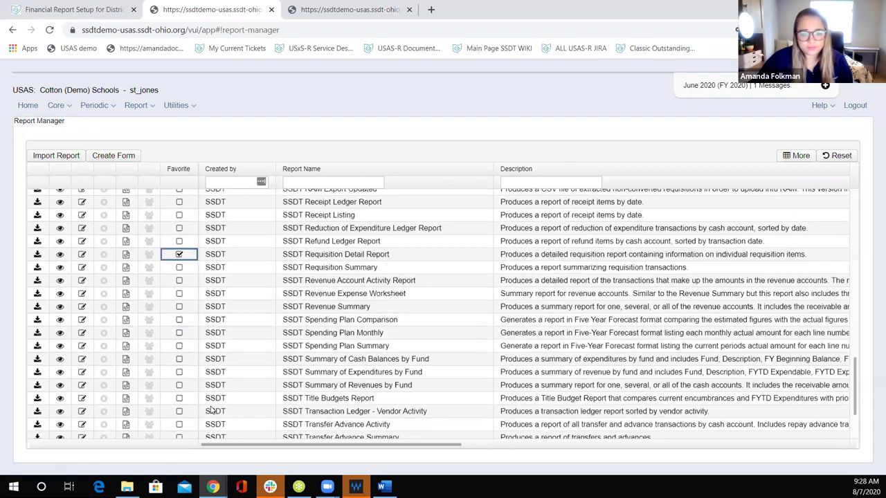
pyautogui.scroll(-1, 213, 410)
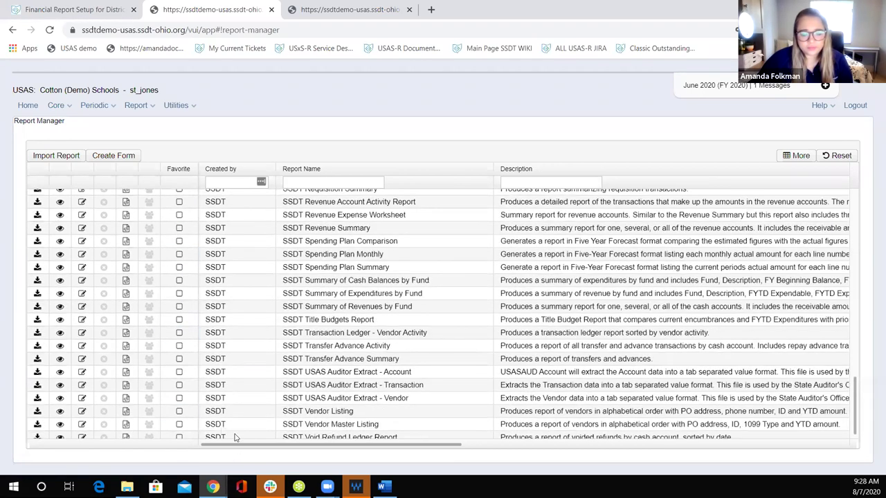
pyautogui.scroll(1, 227, 409)
pyautogui.scroll(2, 223, 404)
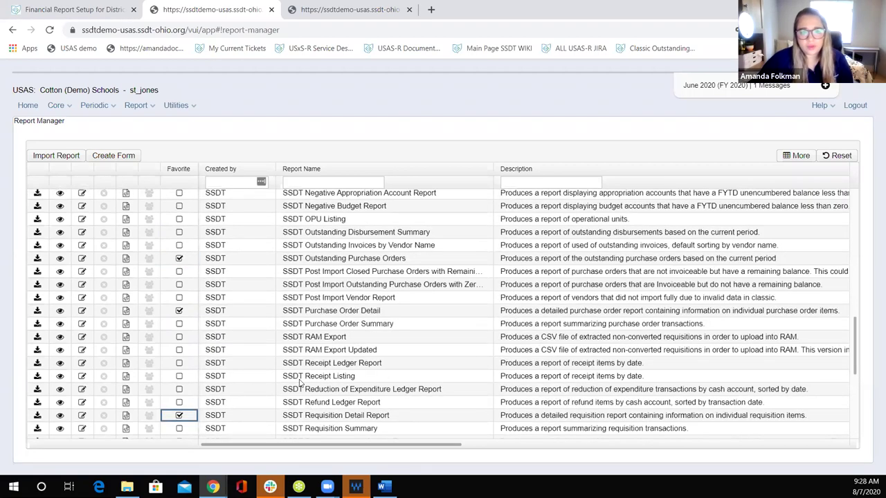
pyautogui.scroll(2, 289, 369)
pyautogui.scroll(1, 267, 421)
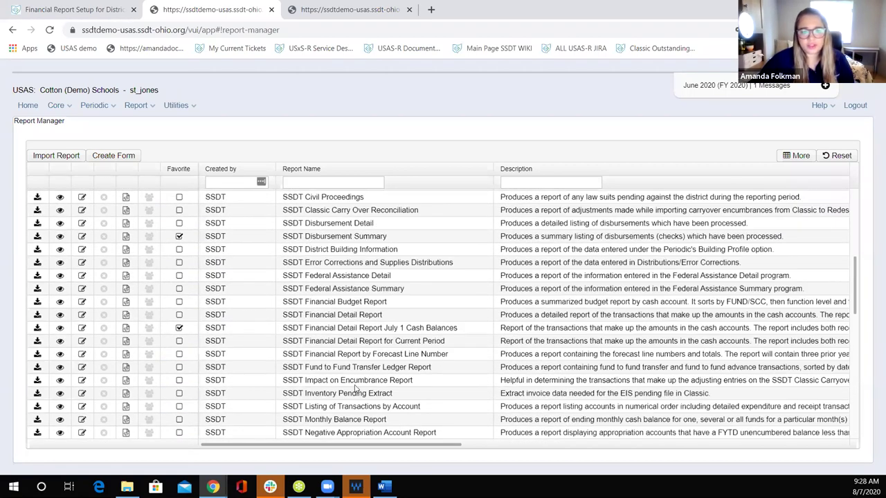
pyautogui.scroll(-2, 418, 386)
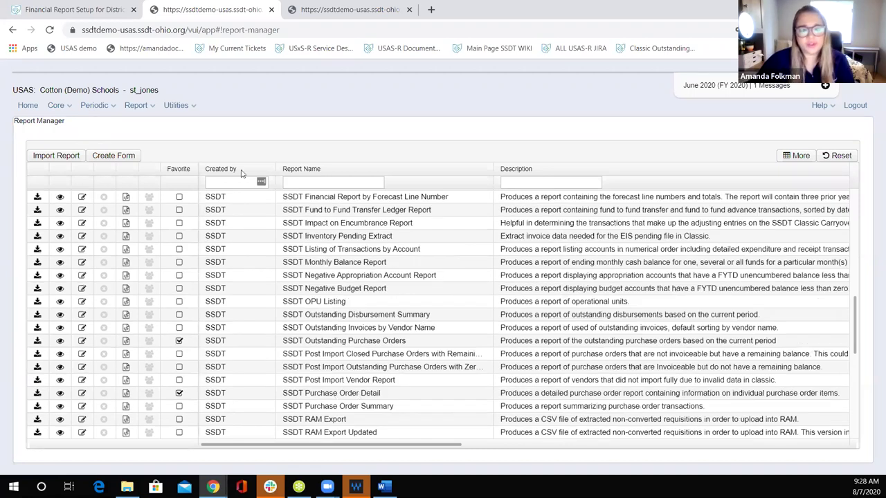
pyautogui.click(25, 107)
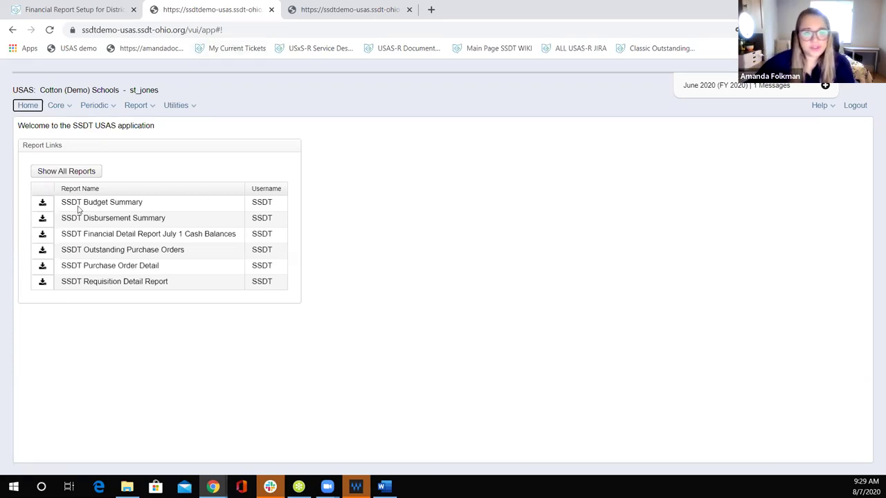
# Step: From the home page favorites, open Generate Report for SSDT Budget Summary
pyautogui.click(42, 202)
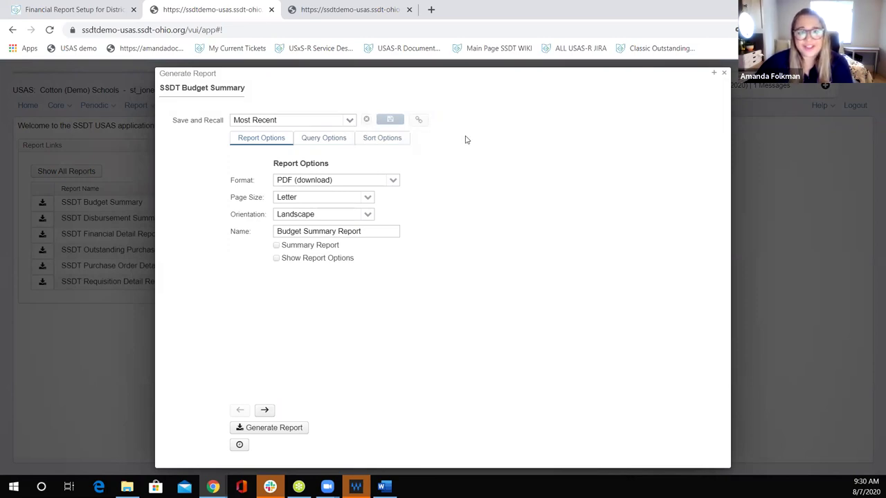
# Step: Check the Save and Recall choices without changes, then show the Budget Summary report's Query Options
pyautogui.click(351, 121)
pyautogui.click(501, 152)
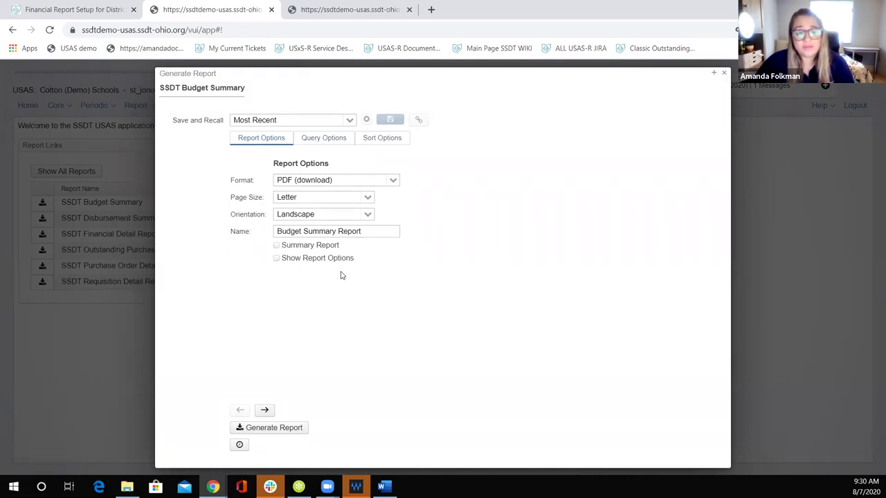
pyautogui.click(339, 141)
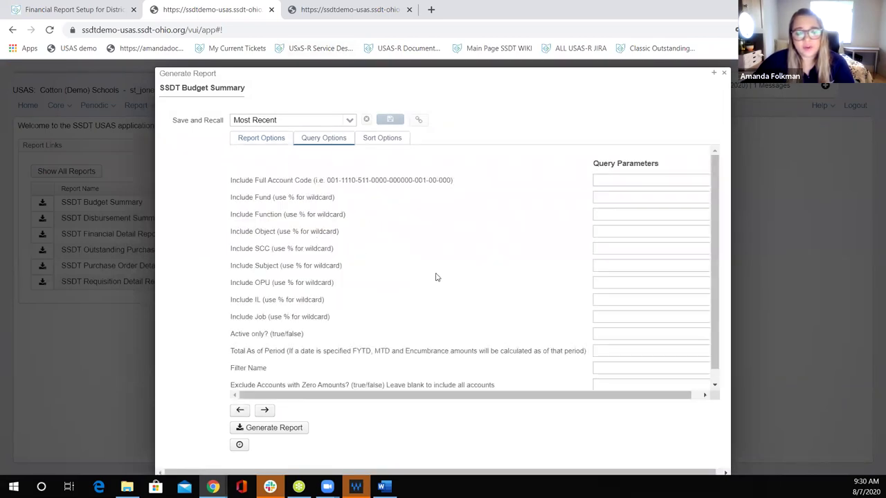
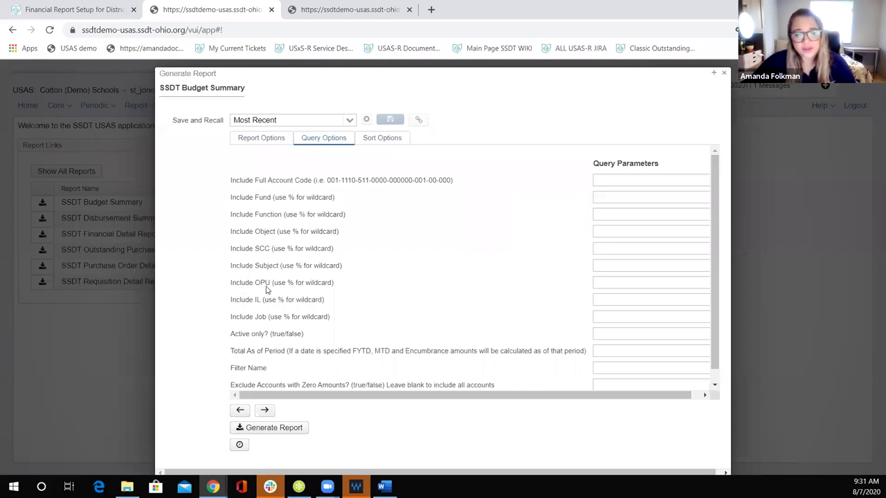
# Step: Filter the Budget Summary query to OPU 100 and exclude zero-amount accounts, then view sort options
pyautogui.click(620, 282)
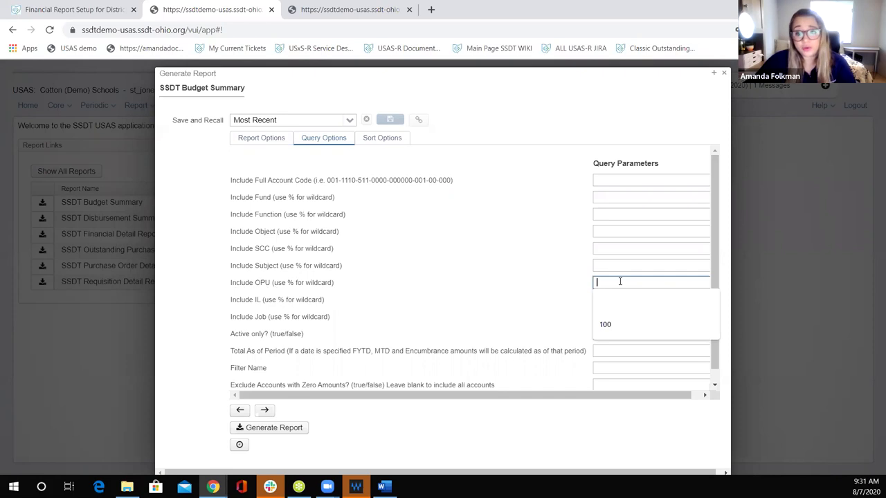
pyautogui.click(641, 324)
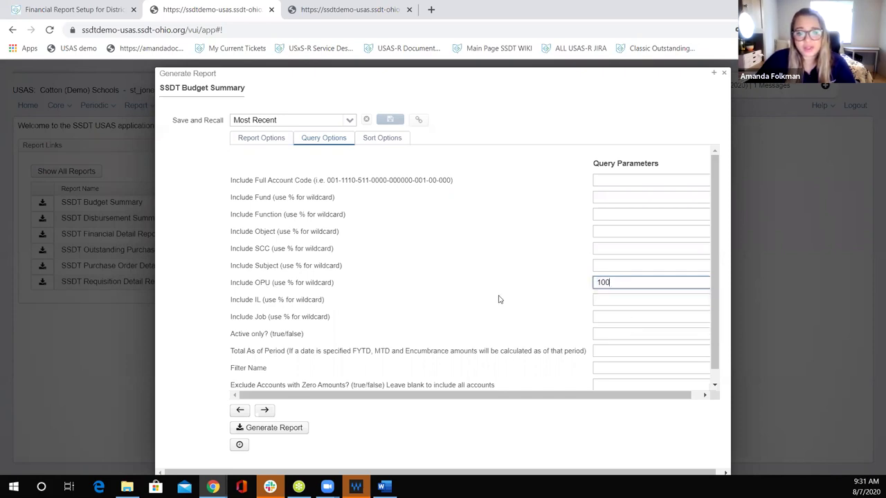
pyautogui.click(610, 382)
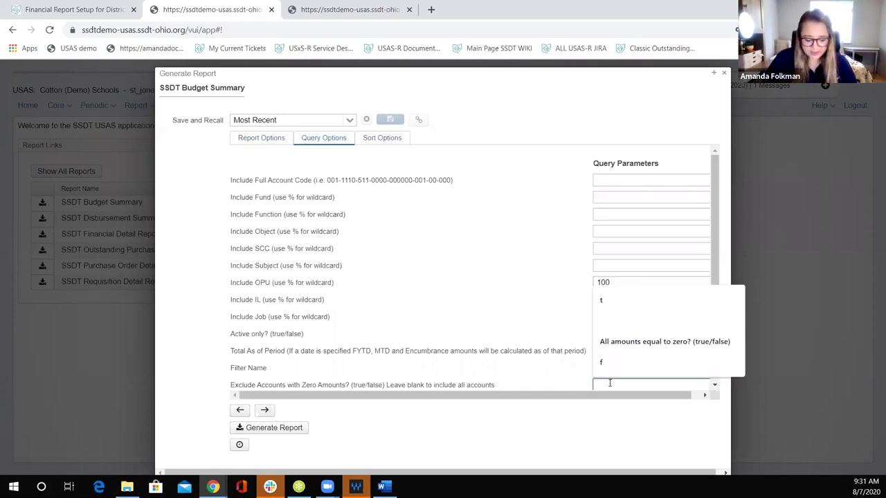
pyautogui.write('t')
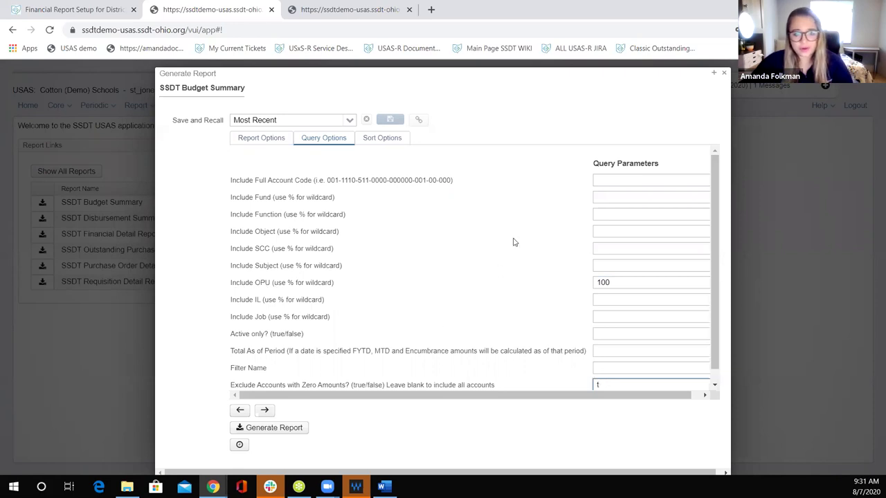
pyautogui.click(381, 142)
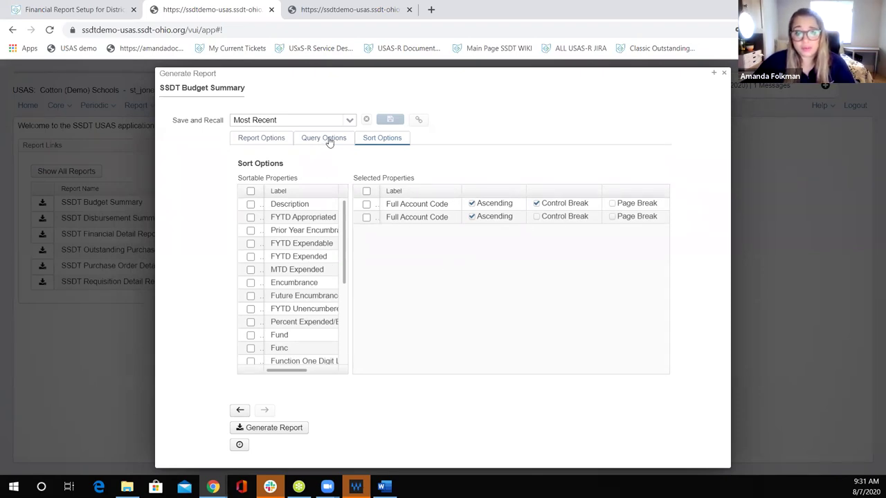
# Step: Save the current Budget Summary settings as a preset named 'High School'
pyautogui.click(351, 121)
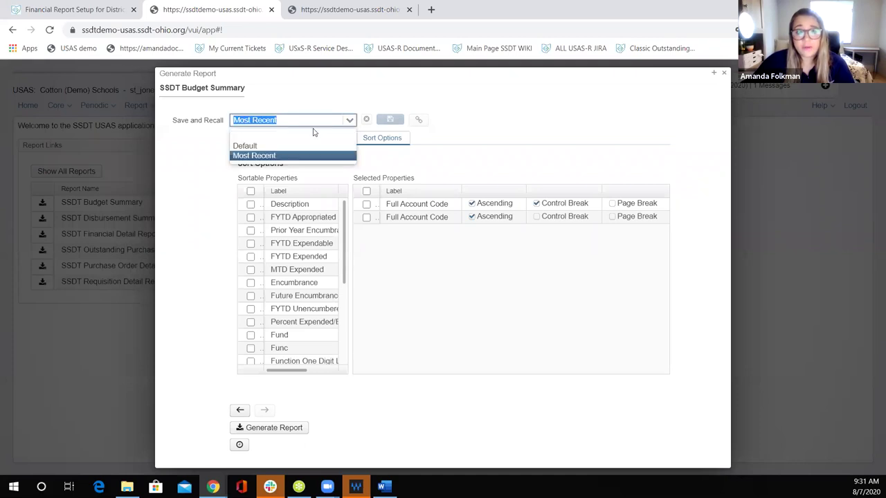
pyautogui.click(307, 138)
pyautogui.write('High School')
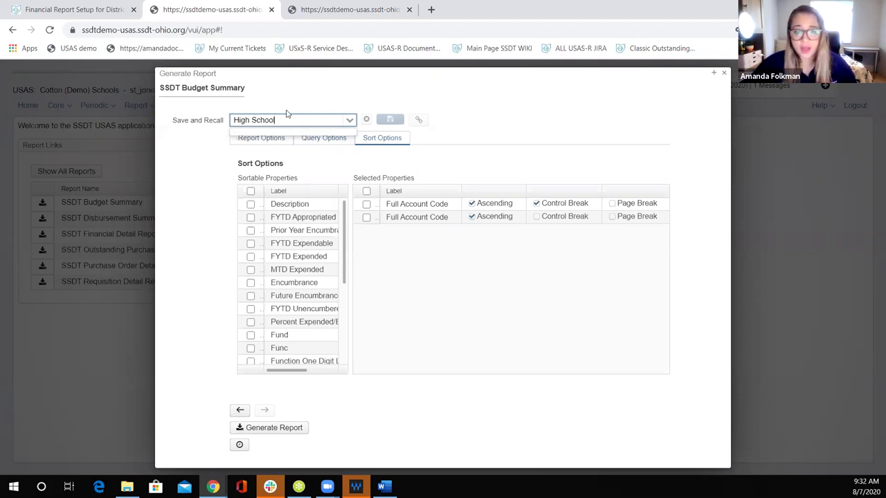
pyautogui.click(389, 122)
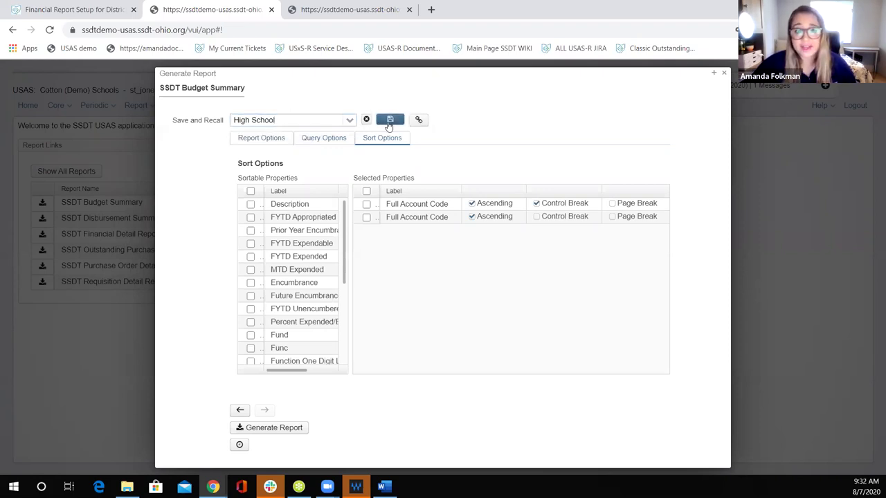
# Step: Check that 'High School' appears in the saved presets list alongside Default and Most Recent
pyautogui.click(249, 140)
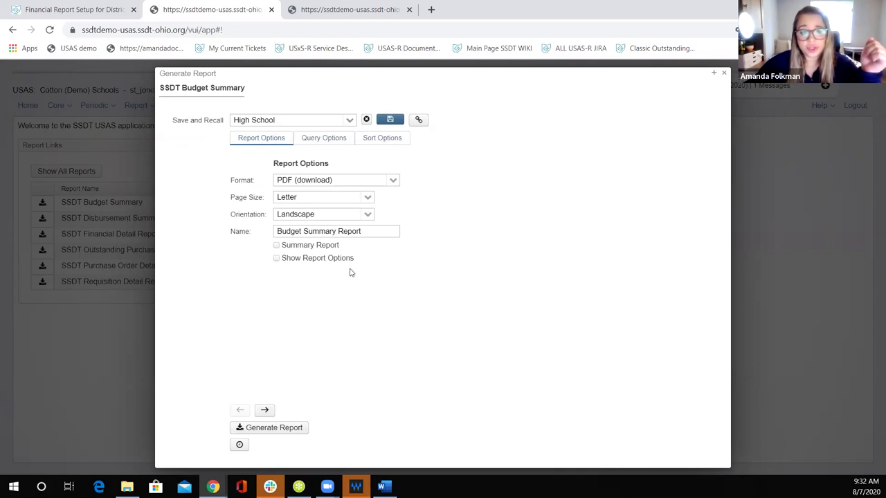
pyautogui.click(350, 121)
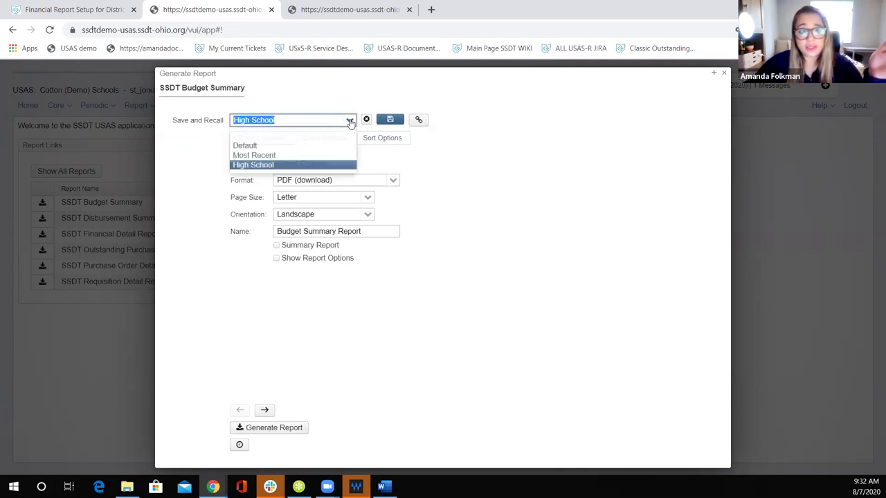
pyautogui.click(339, 166)
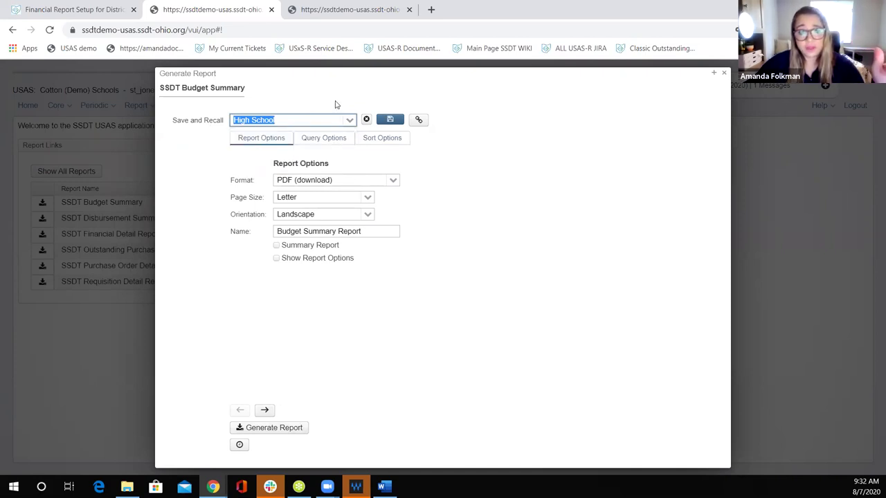
pyautogui.click(350, 121)
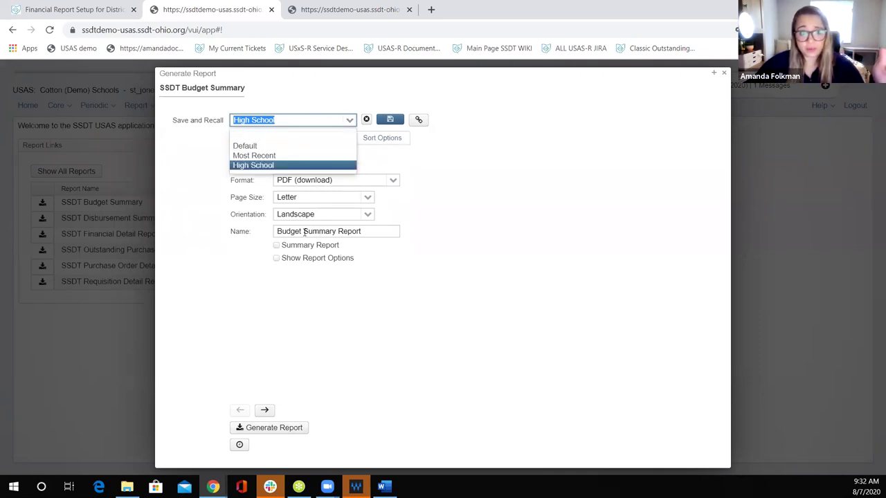
pyautogui.click(240, 251)
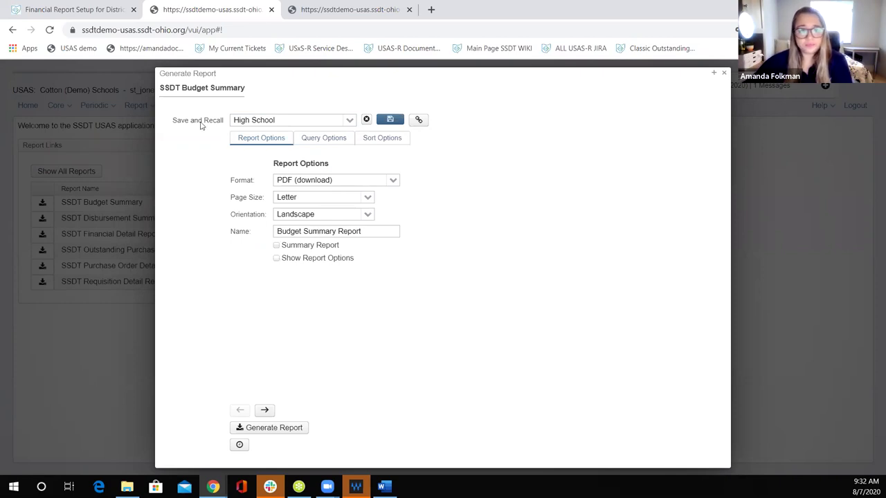
pyautogui.click(54, 10)
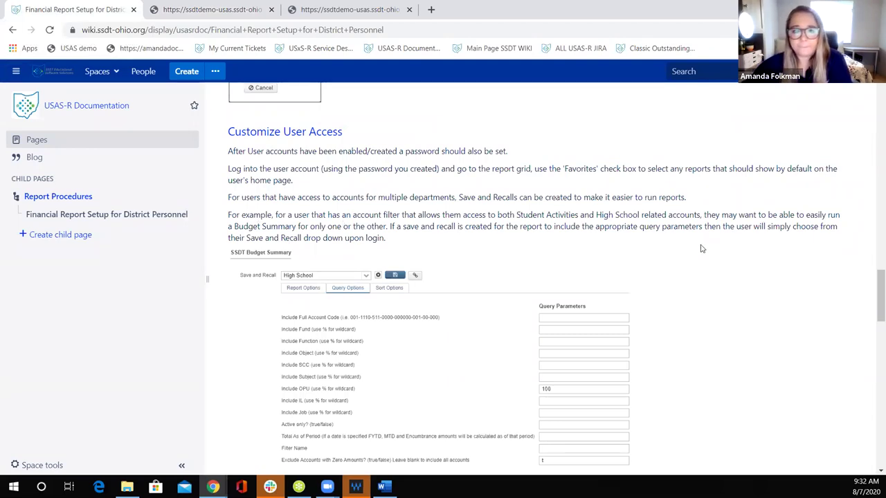
pyautogui.scroll(-3, 714, 256)
pyautogui.scroll(3, 714, 254)
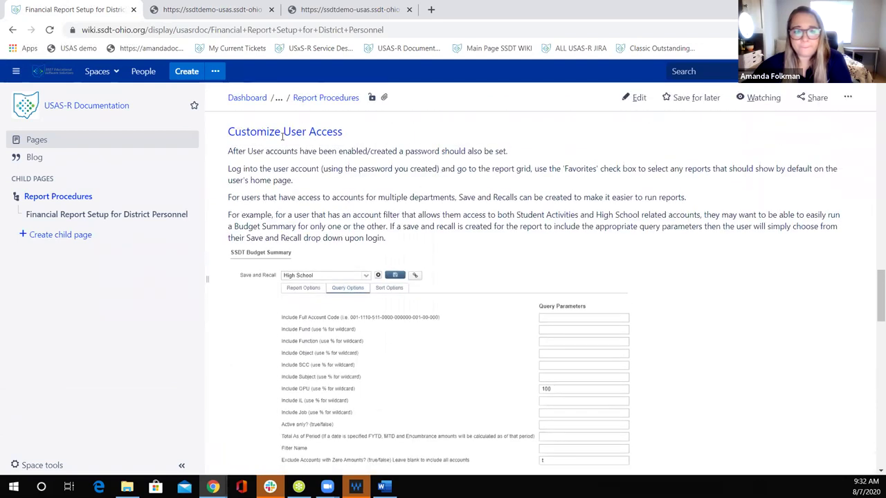
pyautogui.click(222, 9)
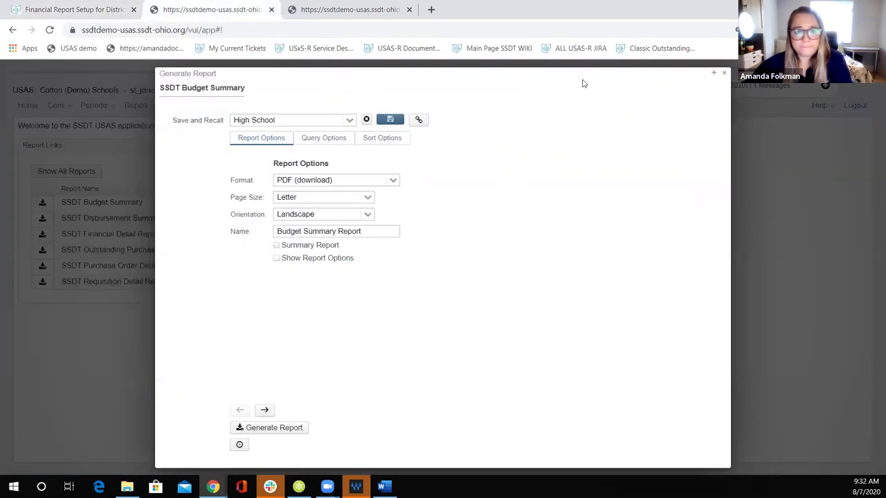
# Step: In Report Manager, mark Budget Expenditures by Month as a favourite and view it on Home
pyautogui.click(724, 73)
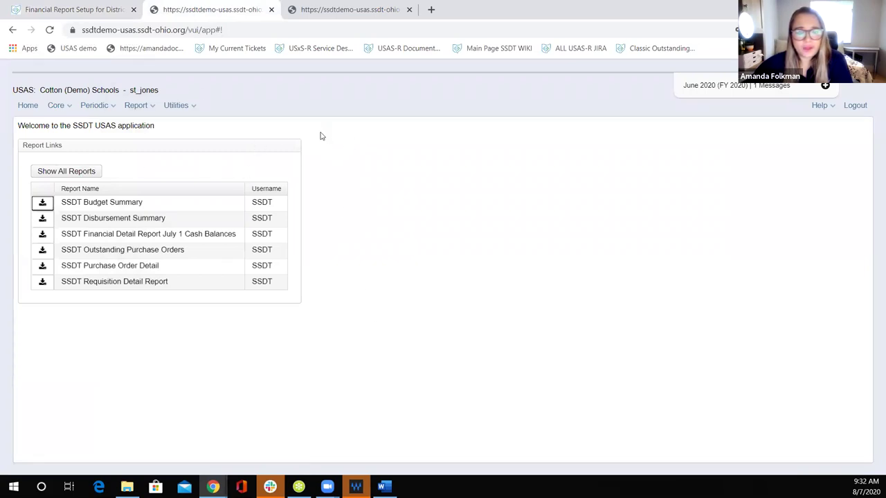
pyautogui.click(141, 109)
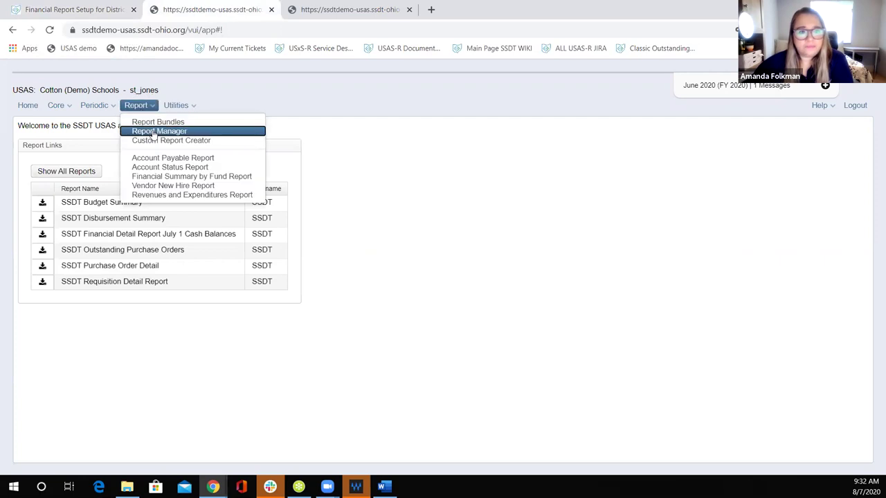
pyautogui.click(148, 131)
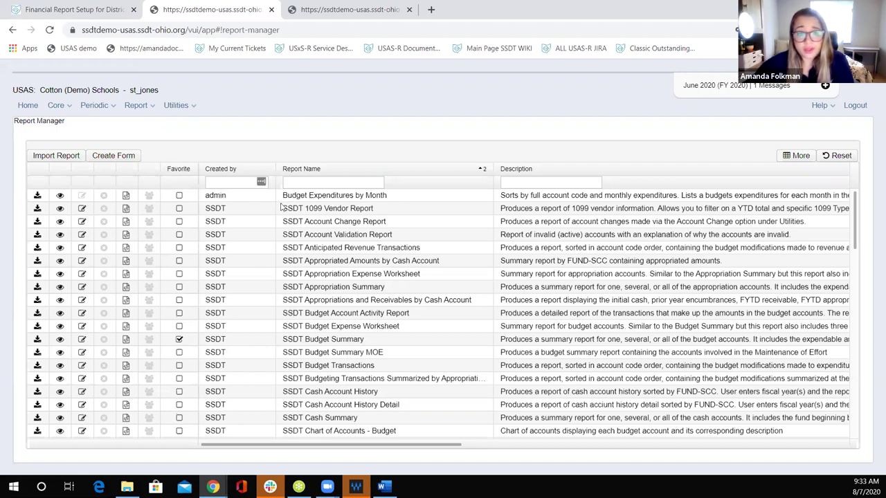
pyautogui.click(181, 198)
pyautogui.click(178, 195)
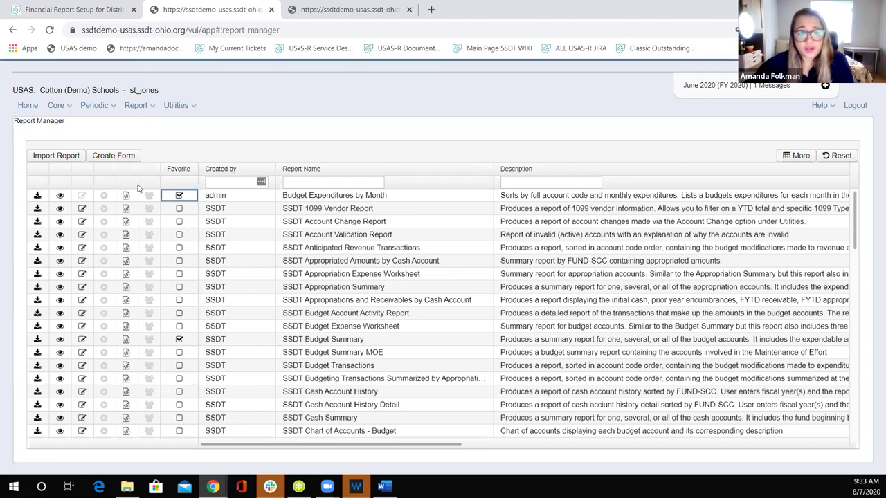
pyautogui.click(31, 106)
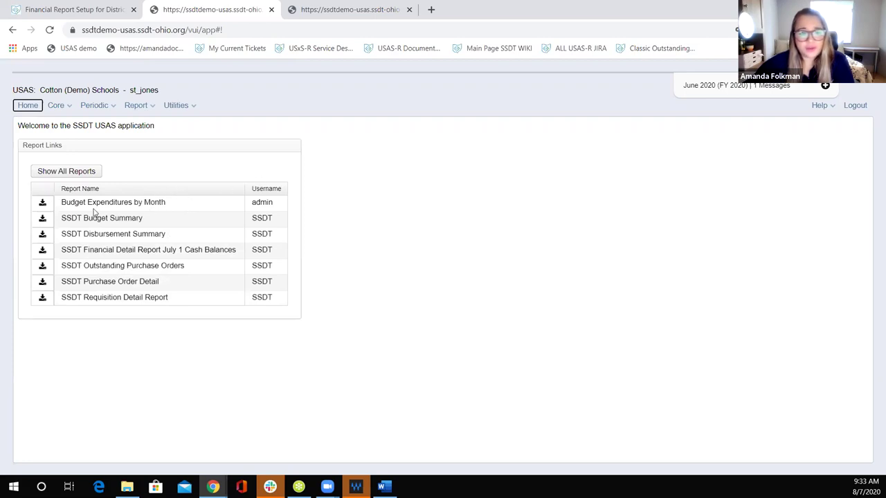
pyautogui.click(45, 202)
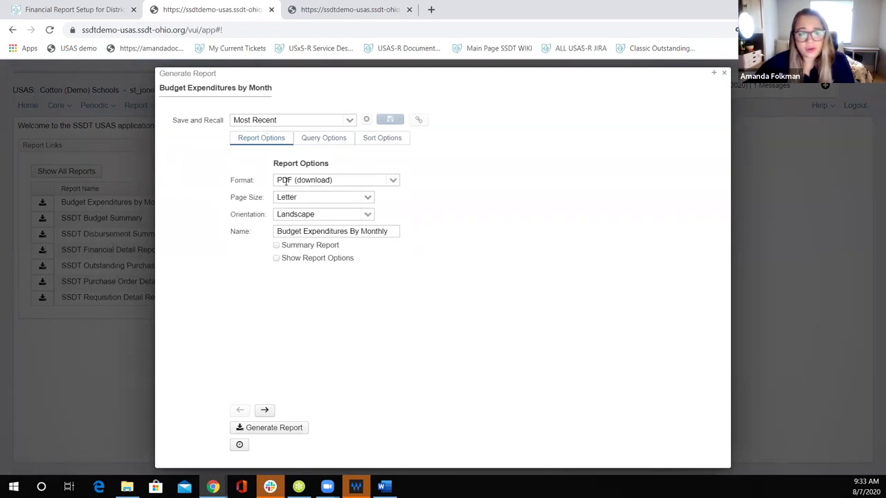
pyautogui.click(393, 181)
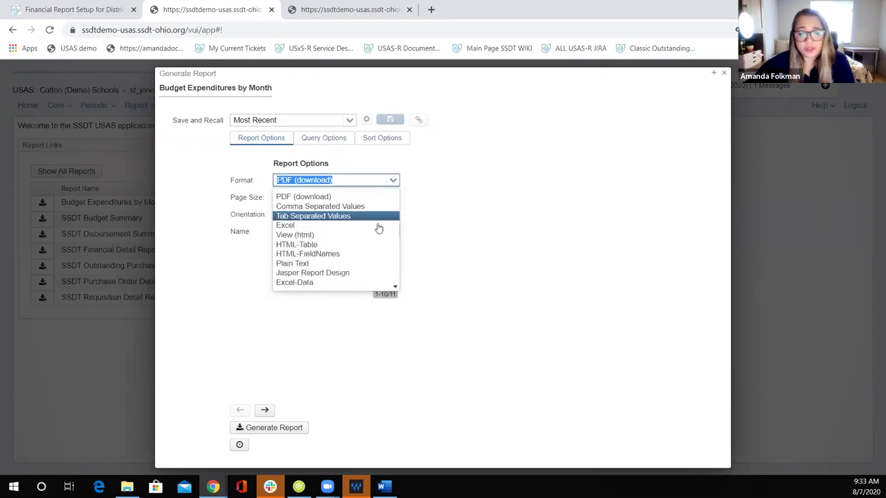
pyautogui.click(450, 194)
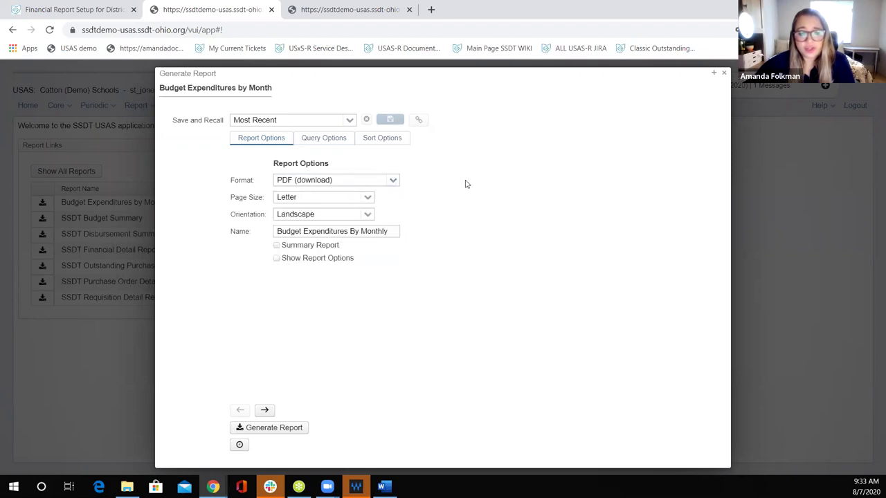
pyautogui.click(277, 246)
pyautogui.click(277, 247)
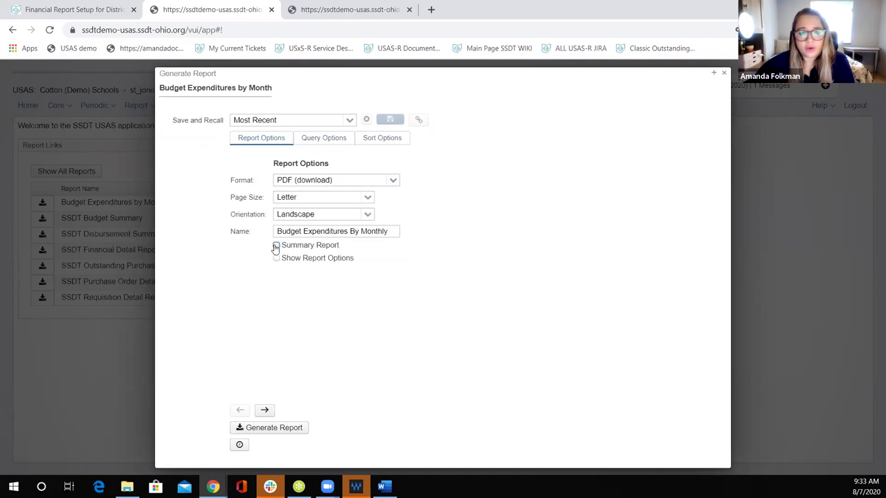
pyautogui.click(277, 246)
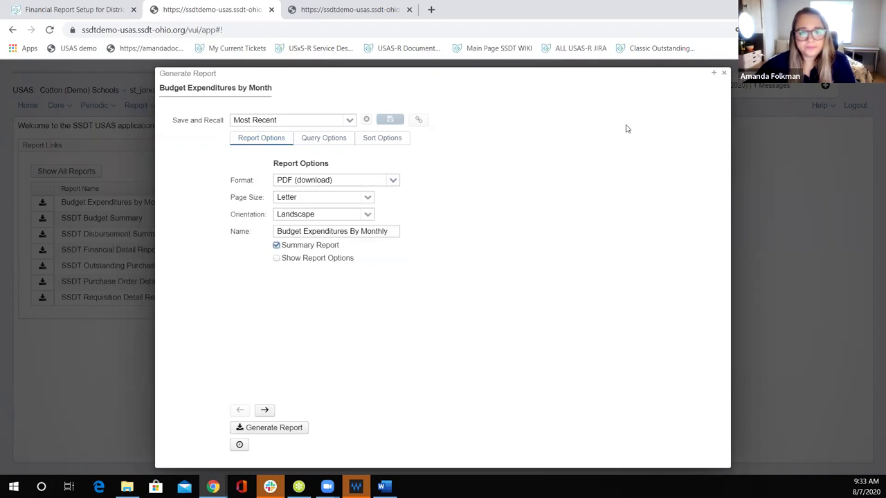
pyautogui.click(724, 74)
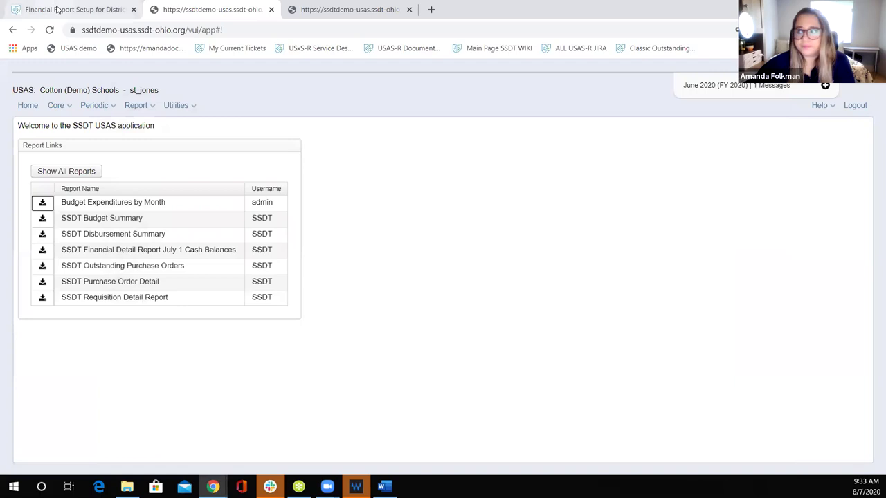
# Step: Scroll the Financial Report Setup page down to the Managing Accounts guidance
pyautogui.click(58, 9)
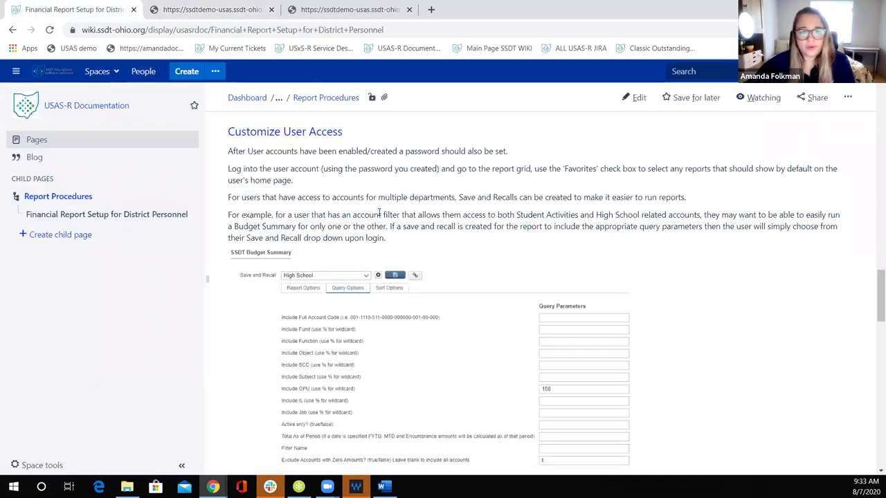
pyautogui.scroll(-4, 379, 213)
pyautogui.scroll(-2, 582, 236)
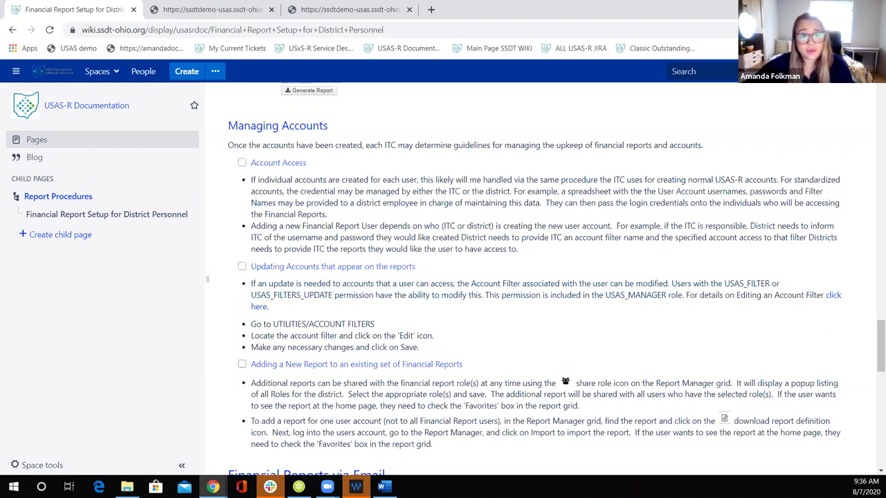
pyautogui.click(229, 13)
# Step: Log out and sign back in with the saved account password, storing it in the browser
pyautogui.click(848, 109)
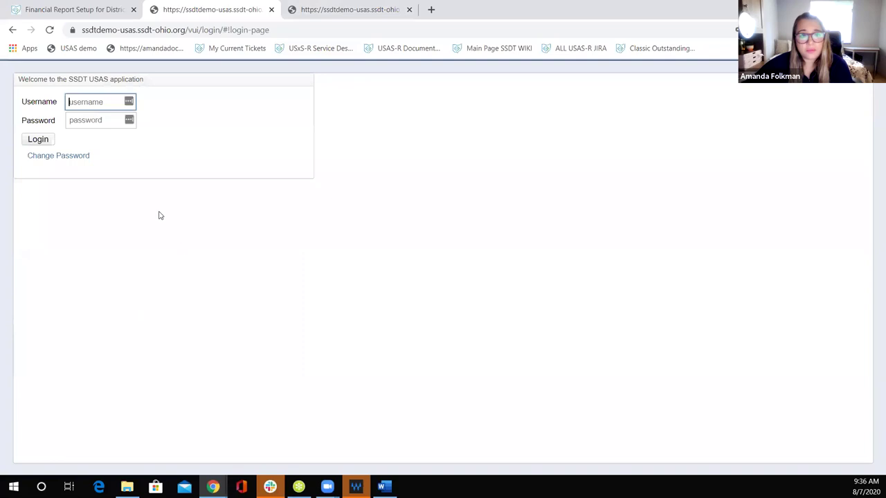
pyautogui.click(104, 123)
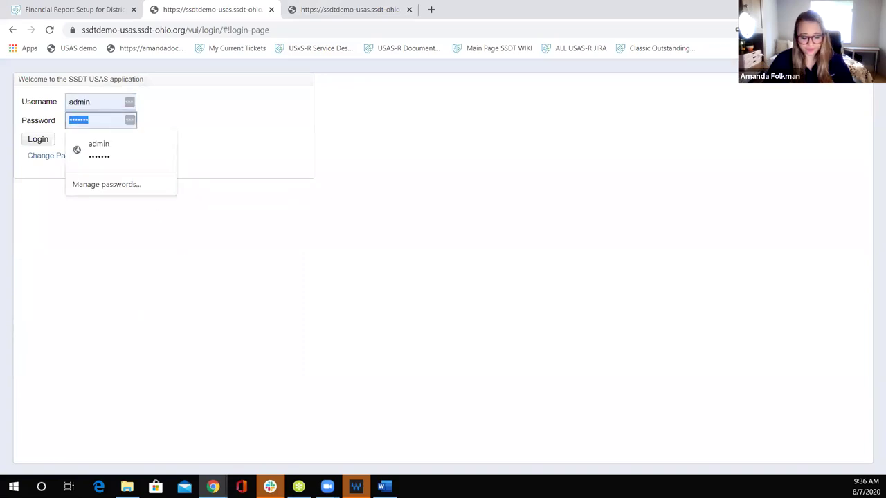
pyautogui.write('•••••••••••••')
pyautogui.press('Return')
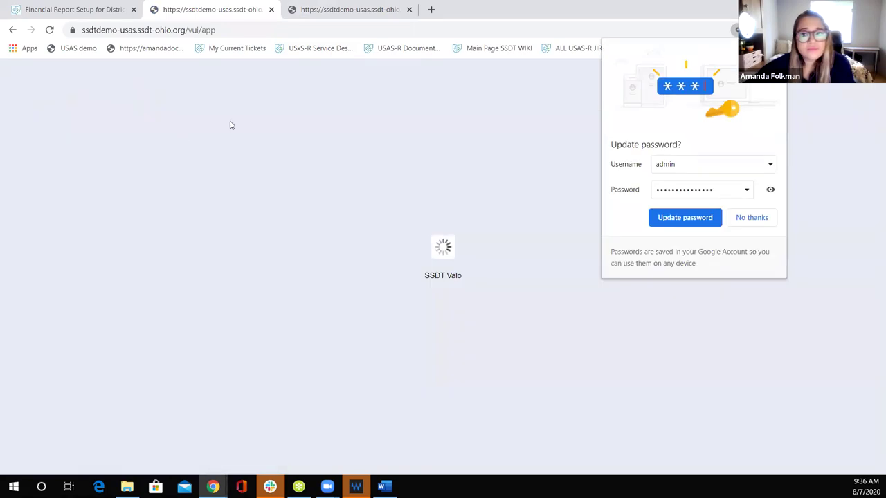
pyautogui.click(684, 217)
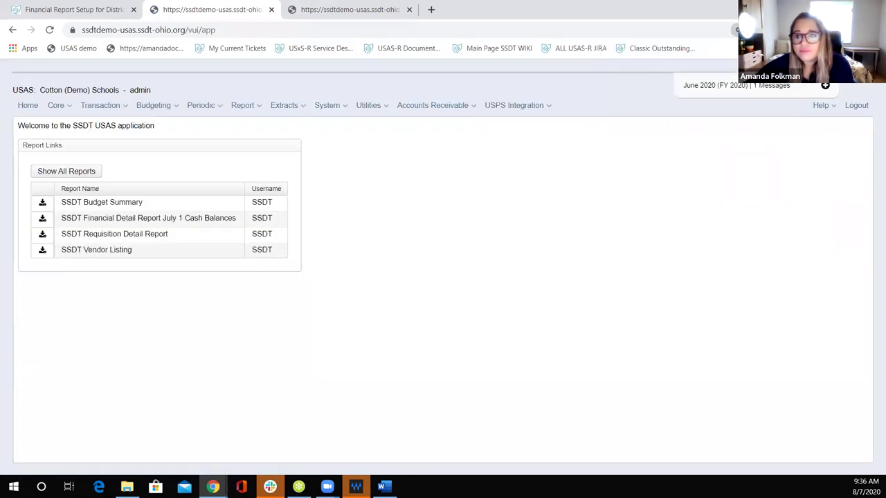
# Step: Open Utilities > Account Filters and search for the filter named report1
pyautogui.click(376, 106)
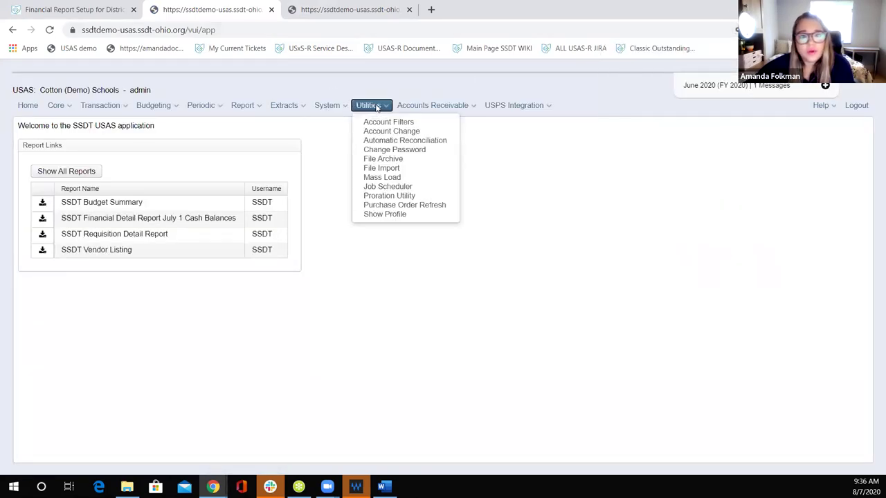
pyautogui.click(374, 122)
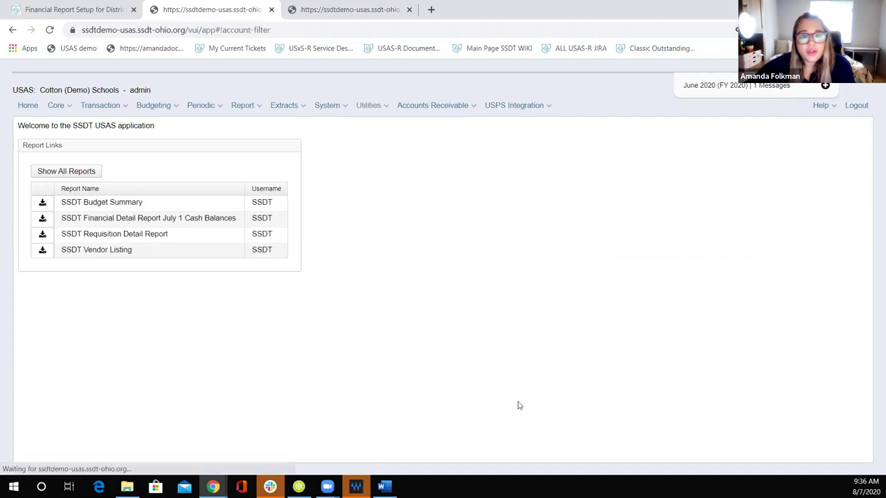
pyautogui.click(148, 182)
pyautogui.write('report1')
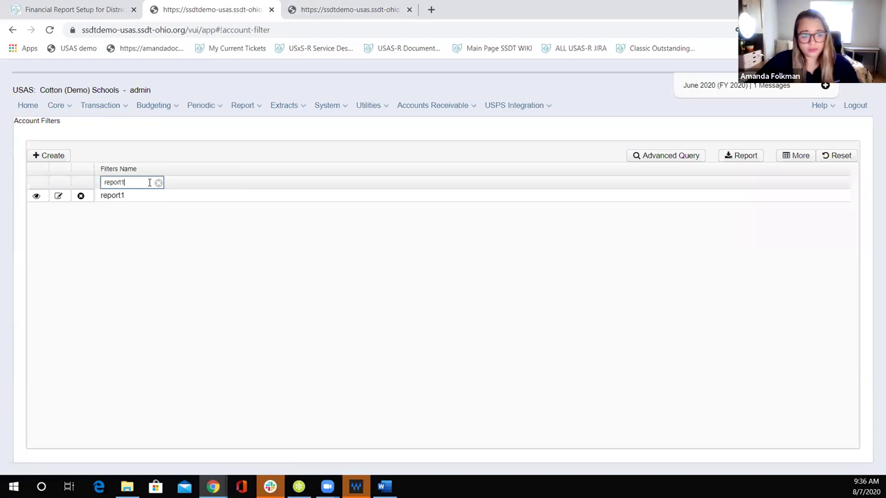
# Step: Review report1's criteria (TI 00, Fund 001, SCC 9001, read access) and close without saving
pyautogui.click(58, 196)
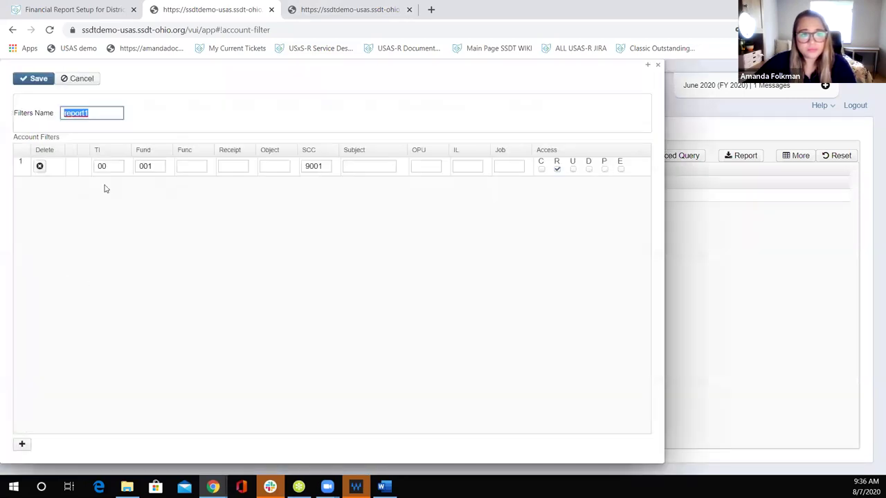
pyautogui.click(21, 444)
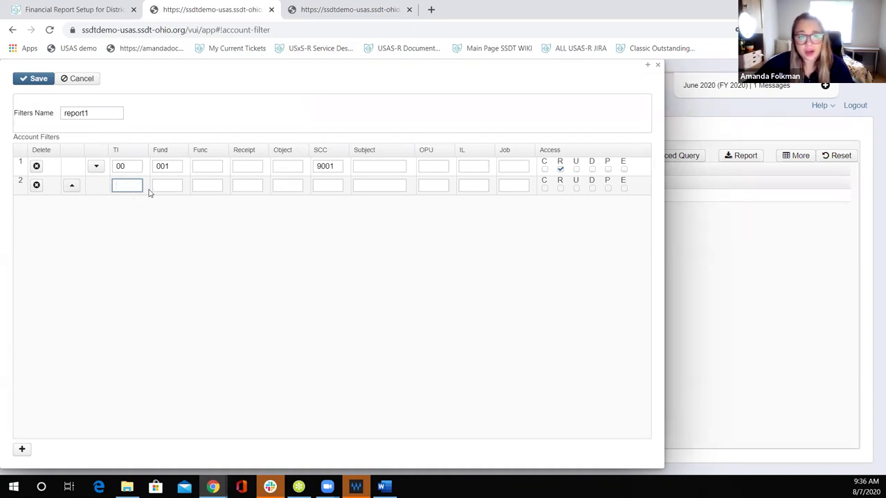
pyautogui.click(658, 65)
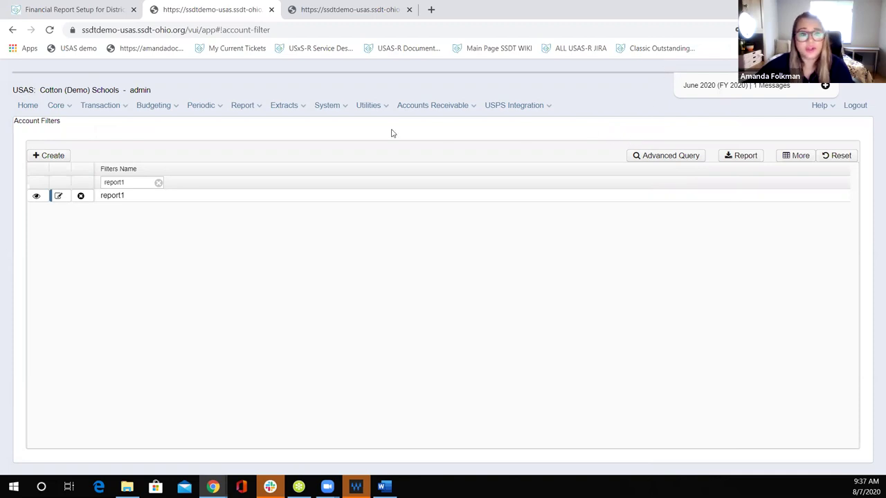
pyautogui.click(63, 10)
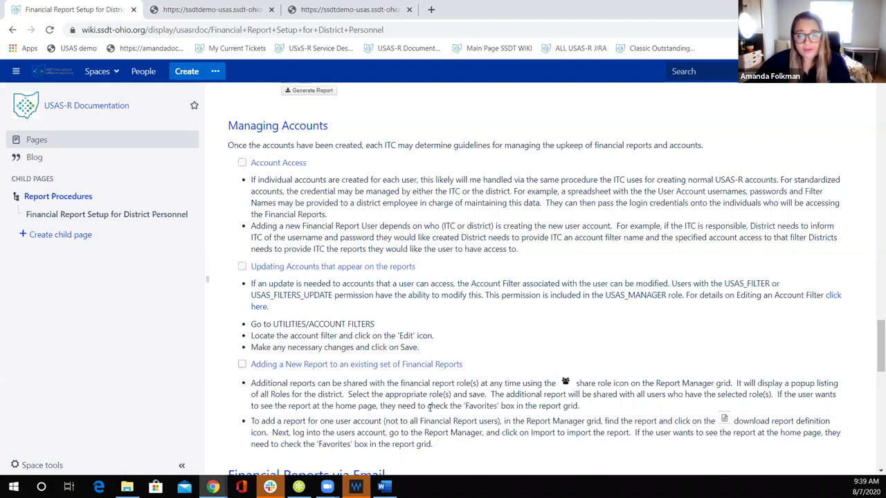
pyautogui.moveTo(465, 407); pyautogui.dragTo(500, 421)
pyautogui.click(582, 405)
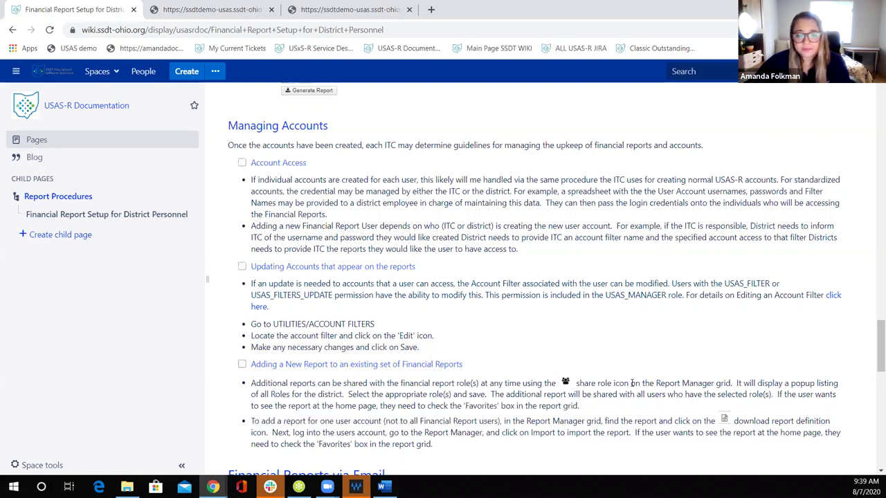
pyautogui.scroll(-1, 631, 382)
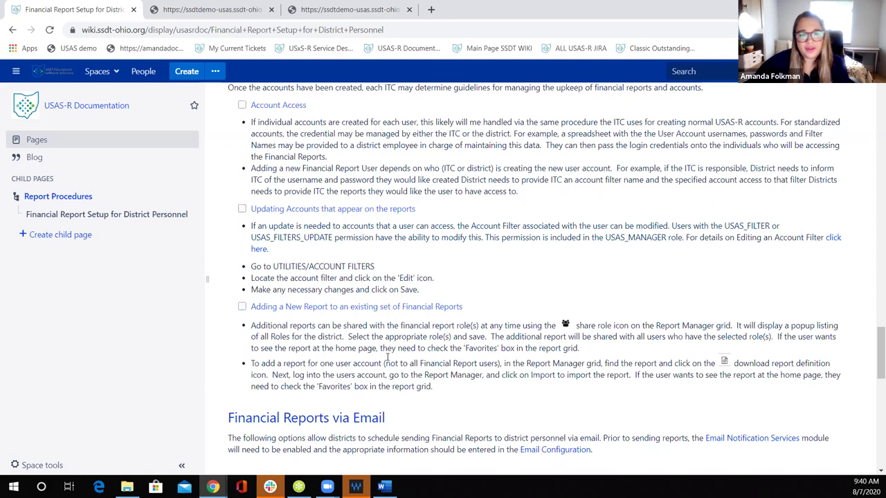
# Step: Show Report Links on the USAS home page, then return to the setup guide's Managing Accounts section
pyautogui.click(208, 10)
pyautogui.click(30, 107)
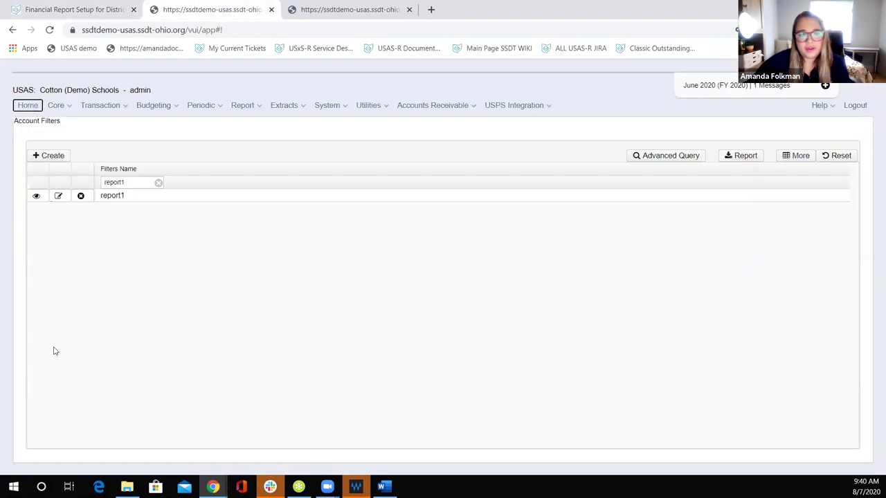
pyautogui.click(47, 7)
pyautogui.scroll(2, 519, 349)
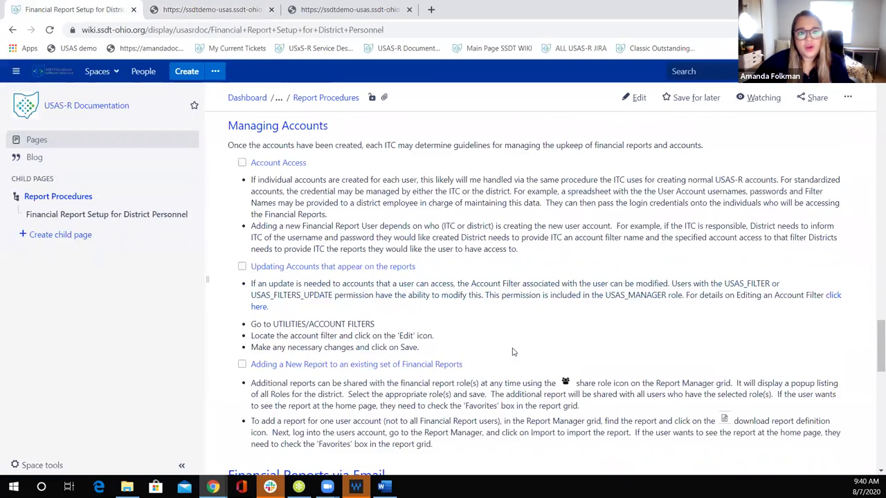
pyautogui.scroll(-1, 513, 351)
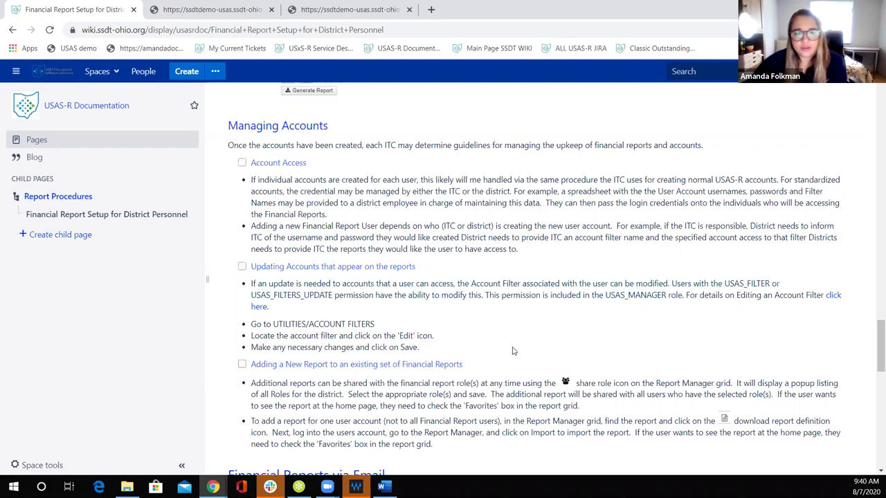
pyautogui.scroll(-1, 513, 350)
pyautogui.scroll(1, 513, 351)
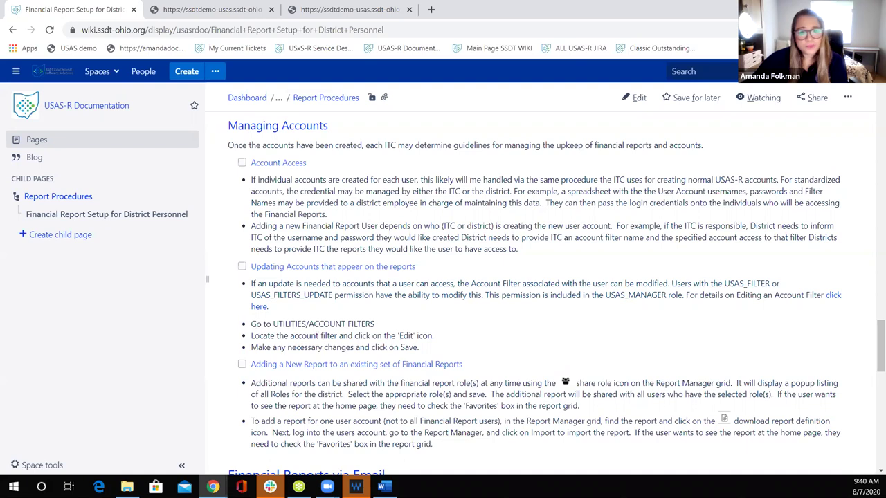
# Step: Scroll the setup guide to the Financial Reports via Email, Job Scheduler and Report Bundles sections
pyautogui.scroll(-3, 477, 365)
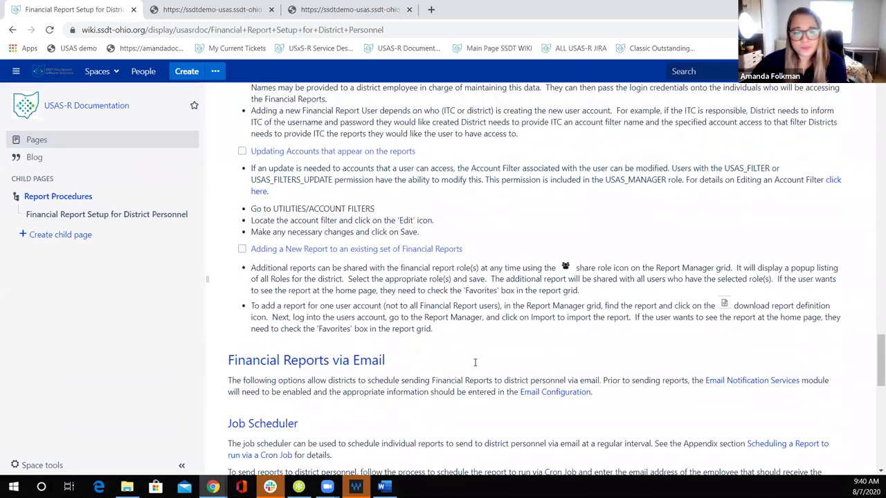
pyautogui.scroll(-1, 475, 362)
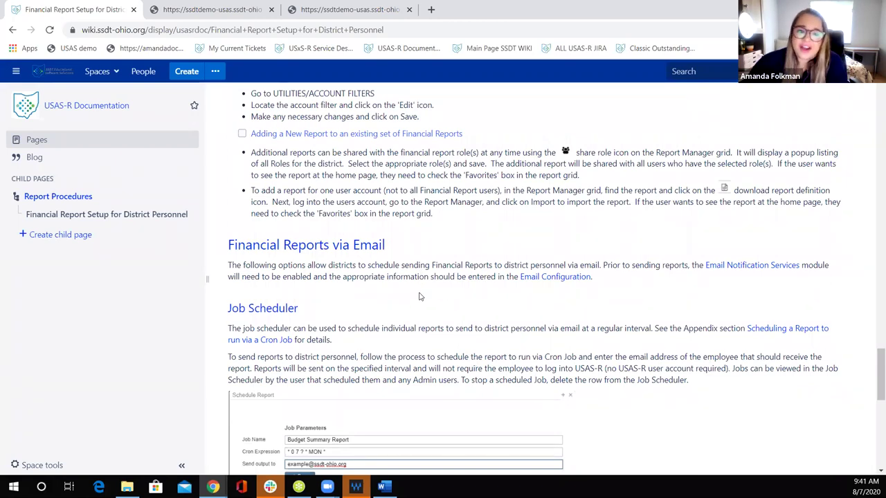
pyautogui.scroll(-1, 418, 293)
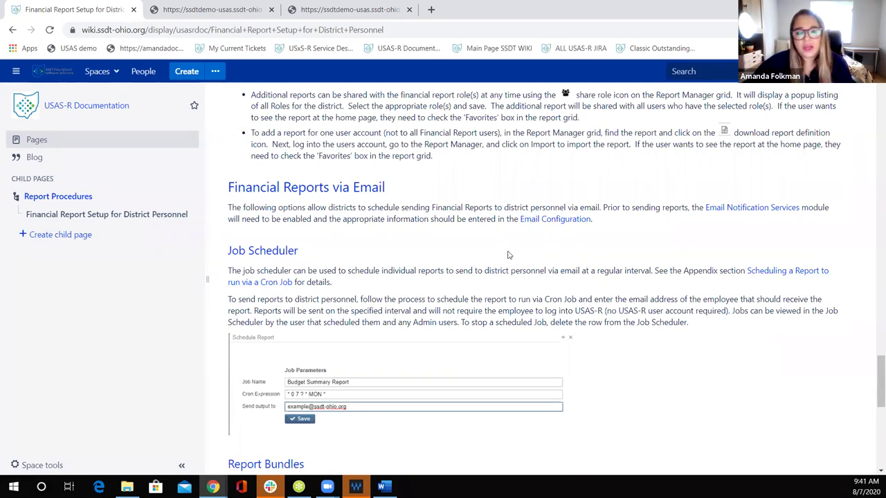
pyautogui.scroll(-2, 448, 280)
pyautogui.scroll(-1, 448, 280)
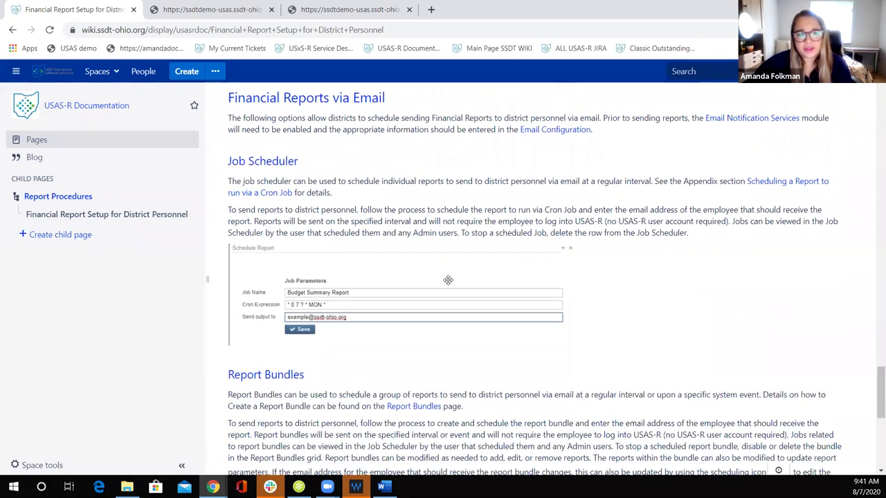
pyautogui.scroll(1, 447, 280)
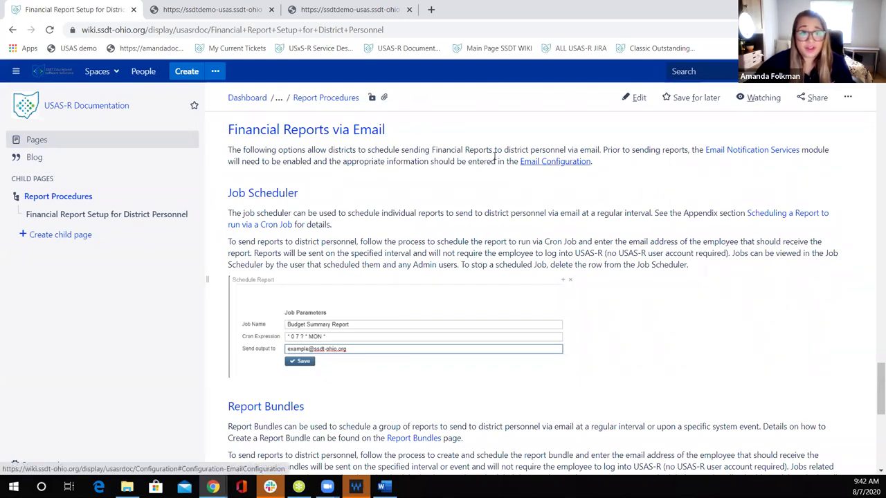
# Step: Open System > Modules and confirm Email Notification Services is installed at version 3.34.0
pyautogui.click(223, 14)
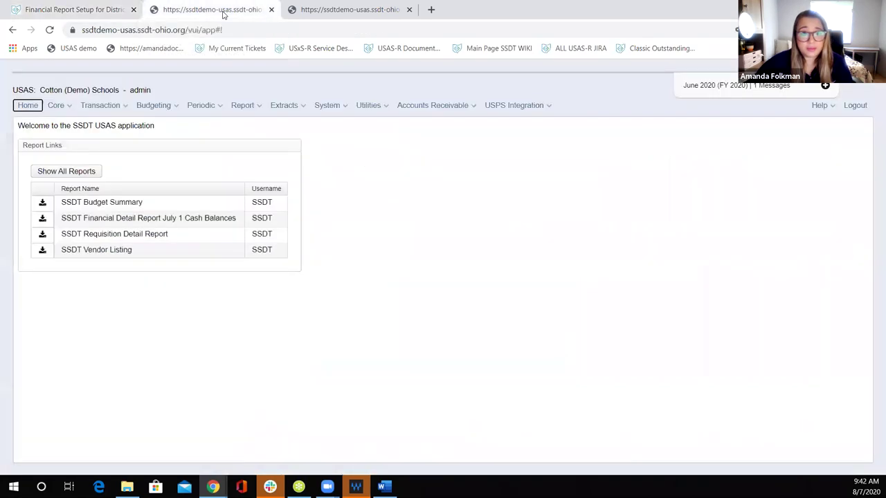
pyautogui.click(328, 108)
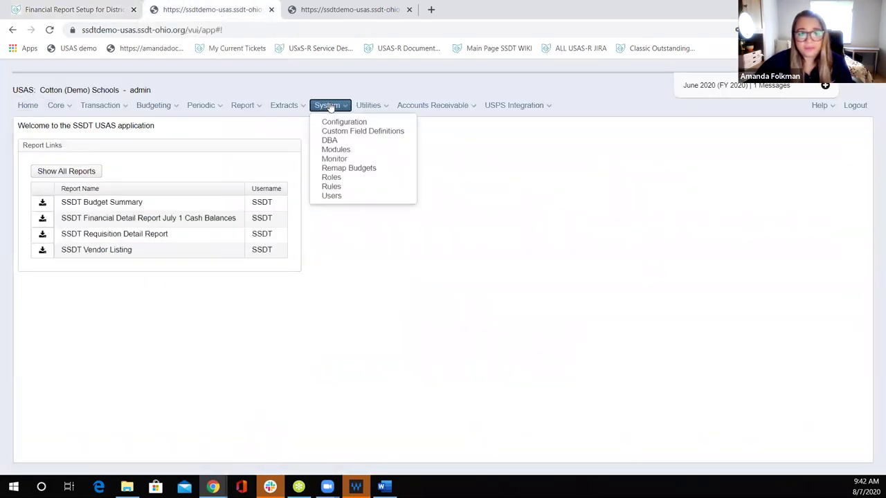
pyautogui.click(335, 150)
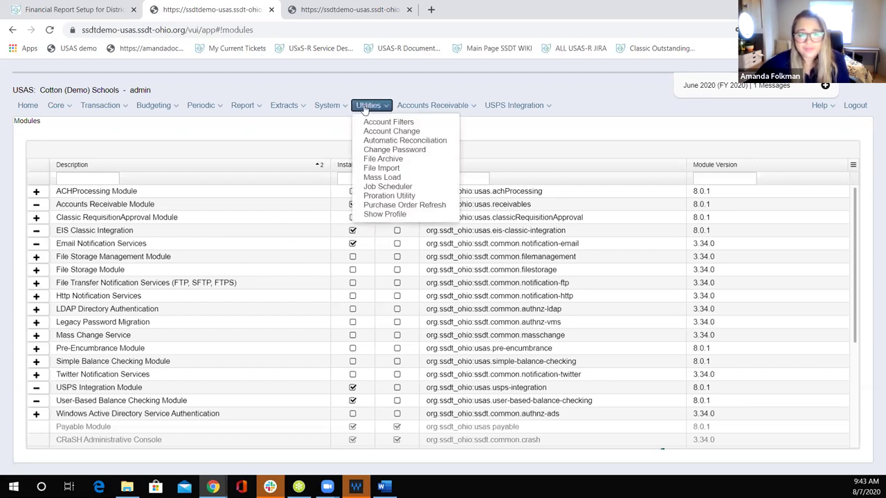
pyautogui.moveTo(328, 108)
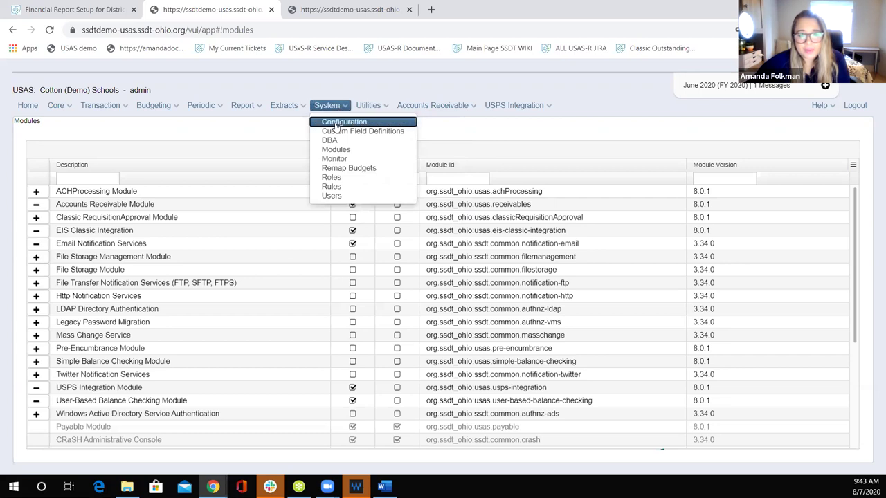
# Step: Inspect the Email Configuration's sender address, port 25 and SMTP host 10.99.40.9, then close unsaved
pyautogui.click(336, 124)
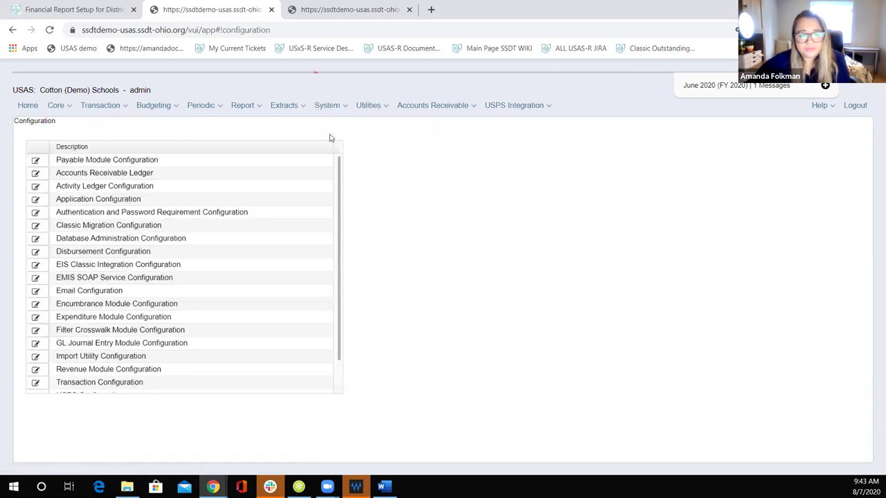
pyautogui.click(36, 292)
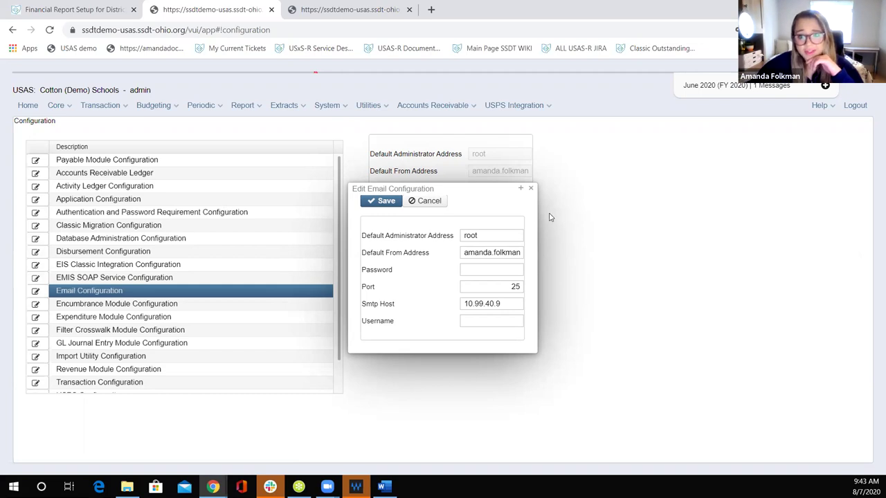
pyautogui.moveTo(465, 254); pyautogui.dragTo(617, 254)
pyautogui.click(477, 249)
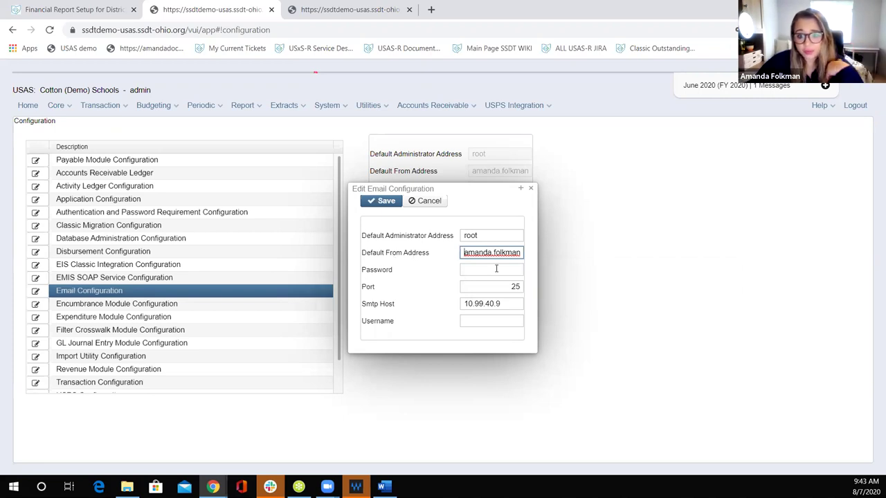
pyautogui.doubleClick(520, 290)
pyautogui.moveTo(465, 305); pyautogui.dragTo(515, 310)
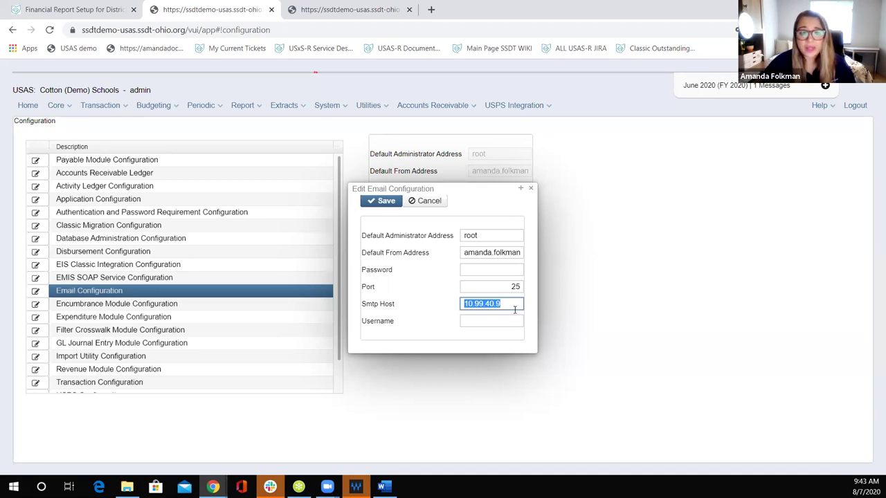
pyautogui.tripleClick(510, 252)
pyautogui.click(477, 238)
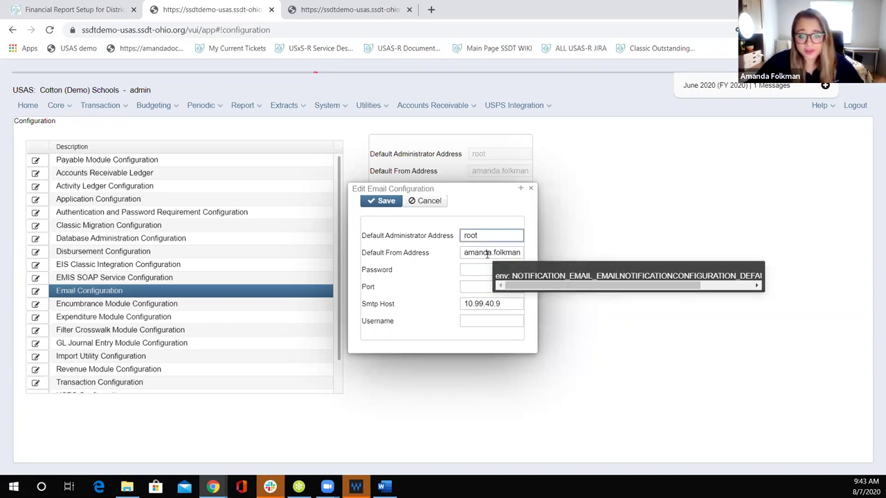
pyautogui.click(470, 254)
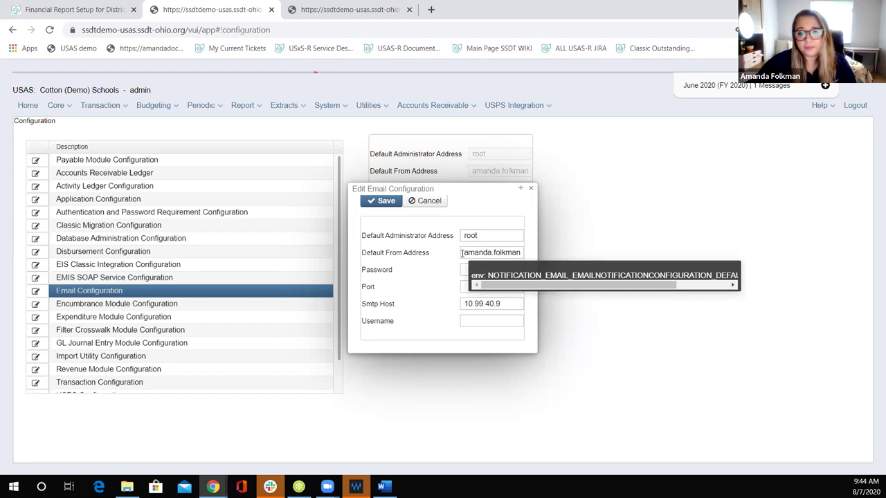
pyautogui.click(470, 253)
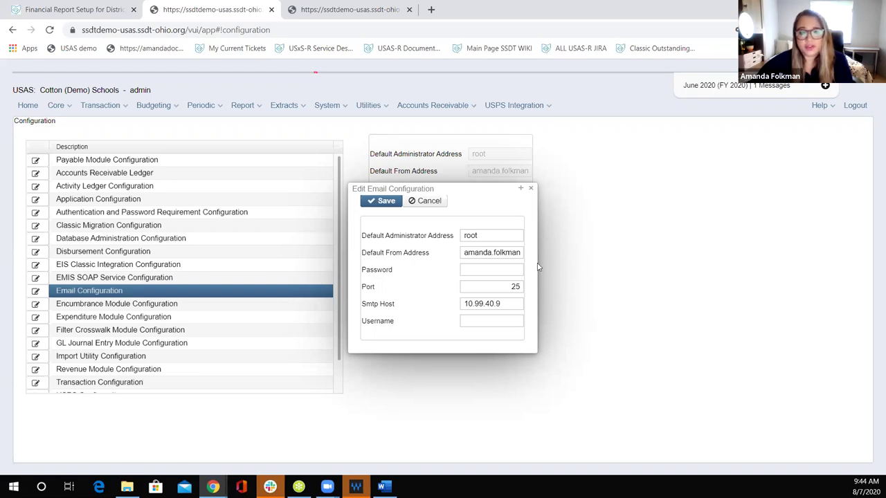
pyautogui.click(532, 190)
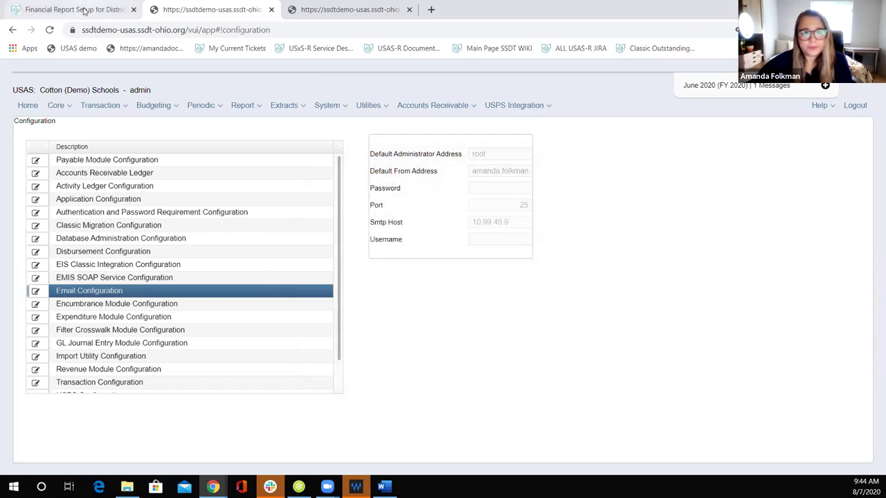
# Step: From the Financial Reports via Email wiki page, open the 'Scheduling a Report to run via a Cron Job' guide in a new tab
pyautogui.click(86, 10)
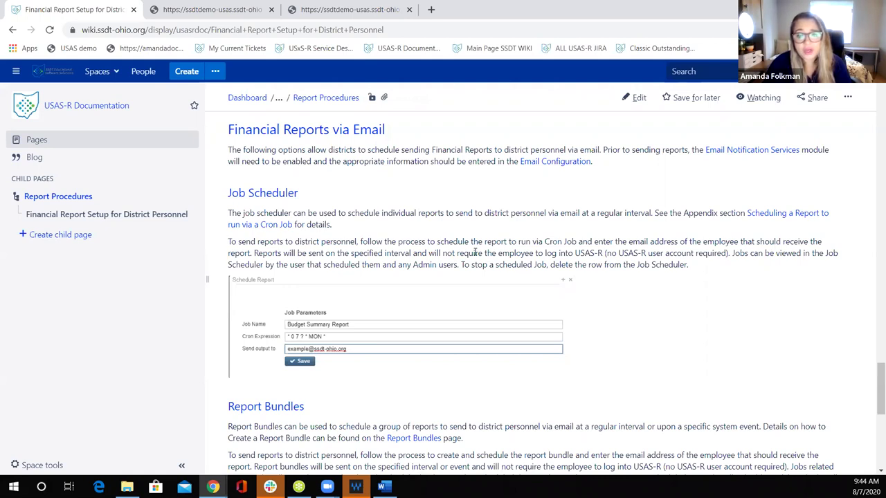
pyautogui.rightClick(271, 225)
pyautogui.click(291, 233)
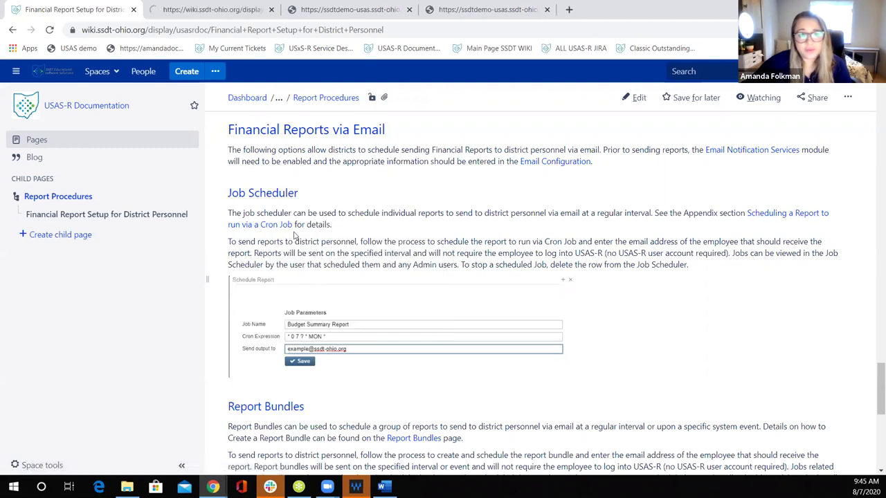
# Step: Read through the cron job scheduling guide, then return to the USAS Home page's Report Links
pyautogui.click(201, 12)
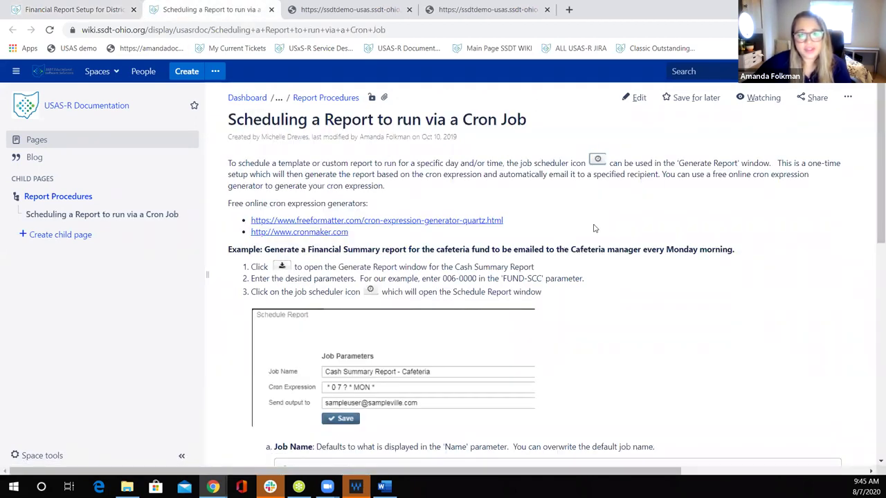
pyautogui.scroll(-2, 388, 169)
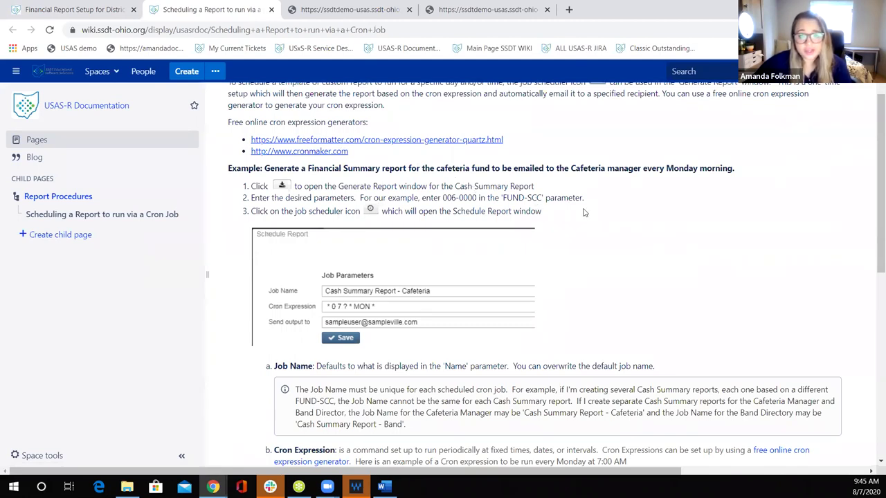
pyautogui.scroll(-3, 584, 212)
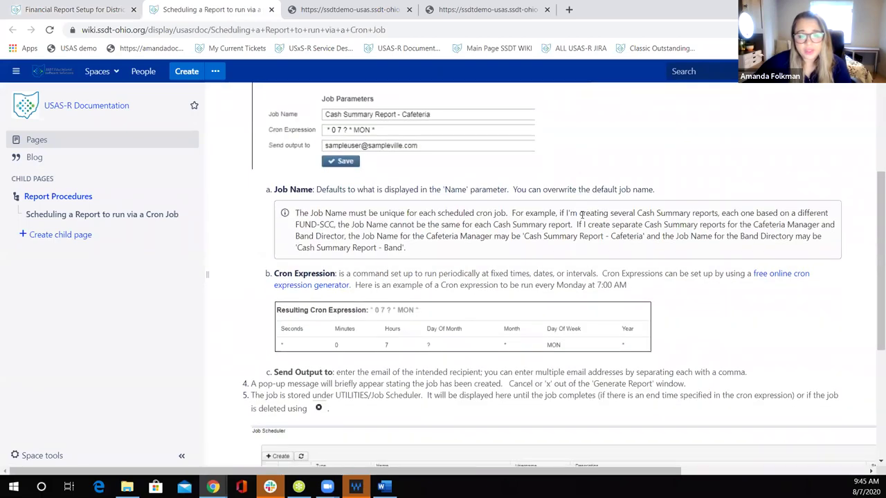
pyautogui.scroll(-3, 583, 214)
pyautogui.scroll(-2, 574, 257)
pyautogui.scroll(1, 574, 256)
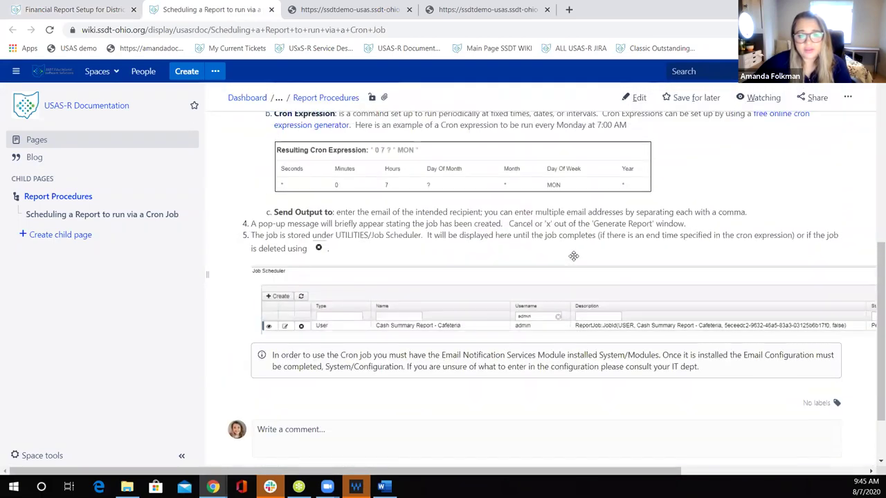
pyautogui.scroll(5, 574, 256)
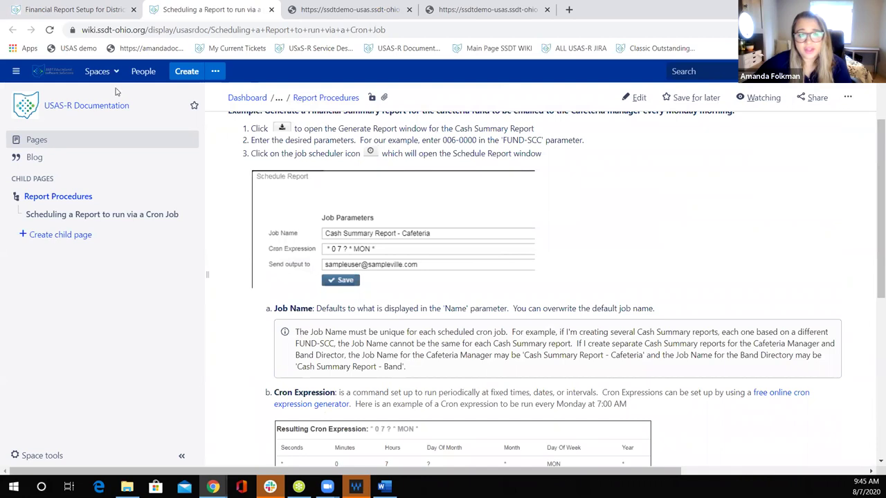
pyautogui.click(313, 10)
pyautogui.click(33, 105)
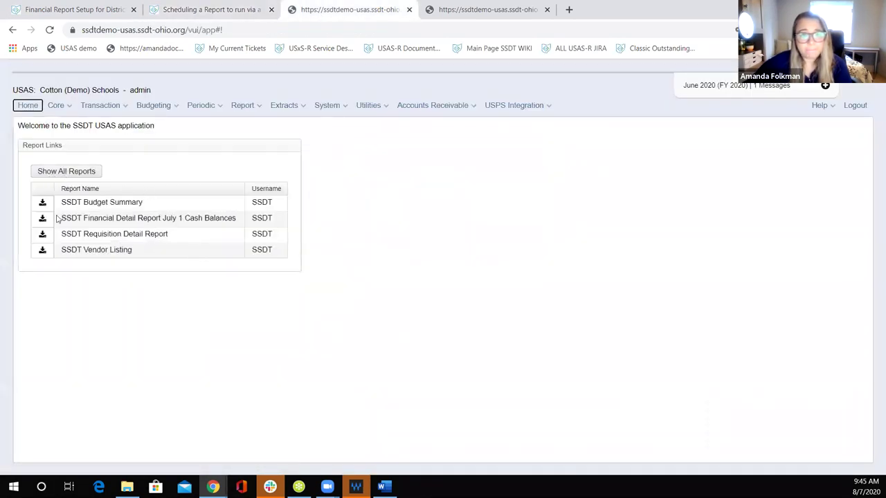
# Step: Open scheduling for the SSDT Budget Summary report from its Report Options, with the prefilled job name Budget Summary Report
pyautogui.click(42, 202)
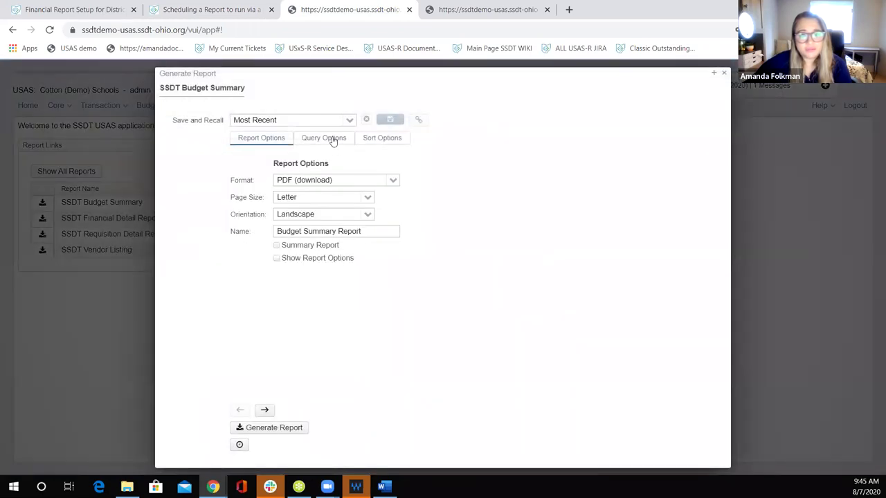
pyautogui.click(332, 138)
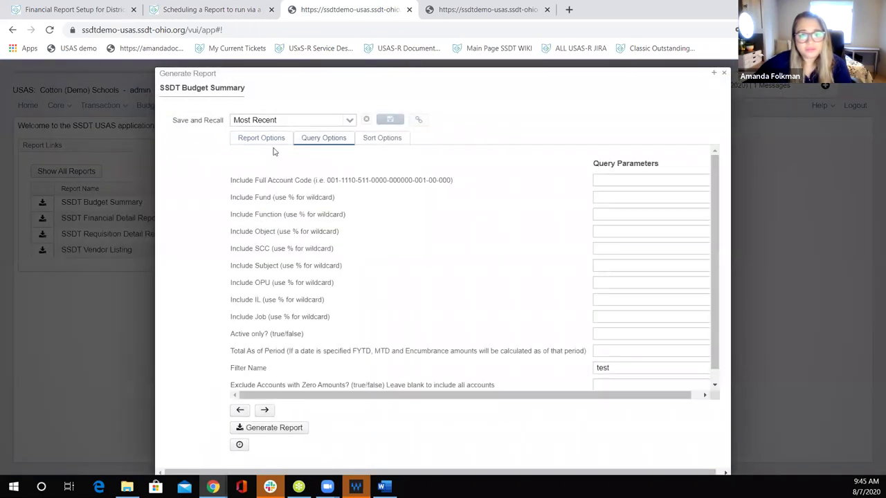
pyautogui.click(264, 140)
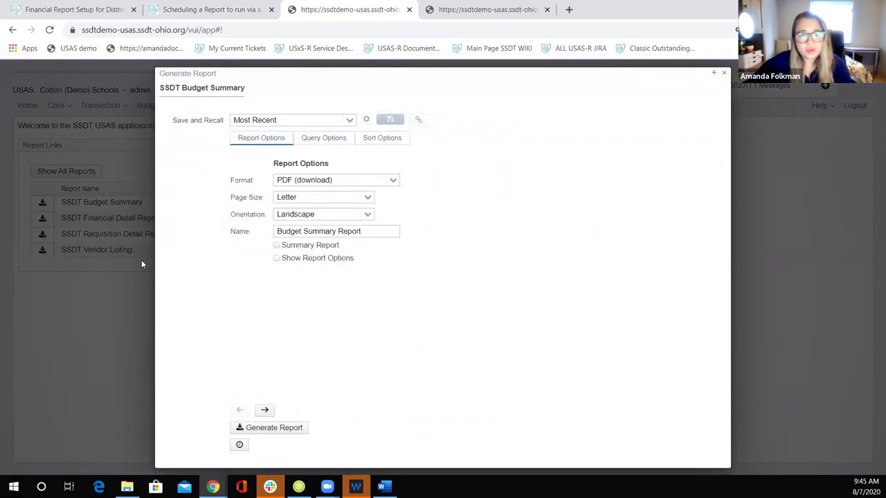
pyautogui.click(239, 446)
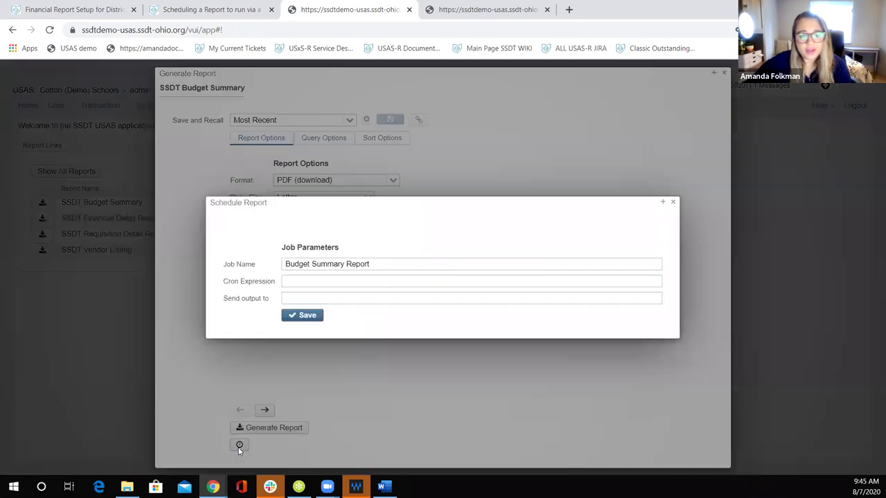
# Step: Change the job name to 'Budget - Activities1'
pyautogui.click(394, 264)
pyautogui.moveTo(393, 265); pyautogui.dragTo(312, 264)
pyautogui.press('BackSpace')
pyautogui.write('- Activities')
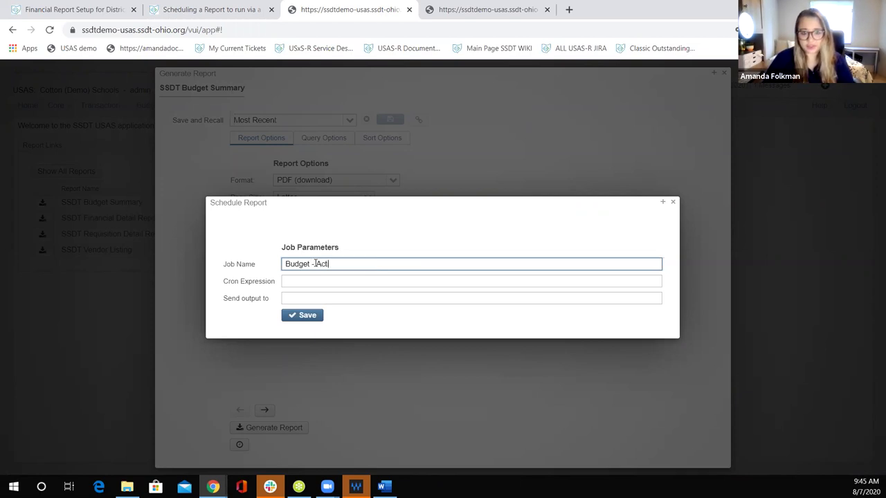
pyautogui.write('1')
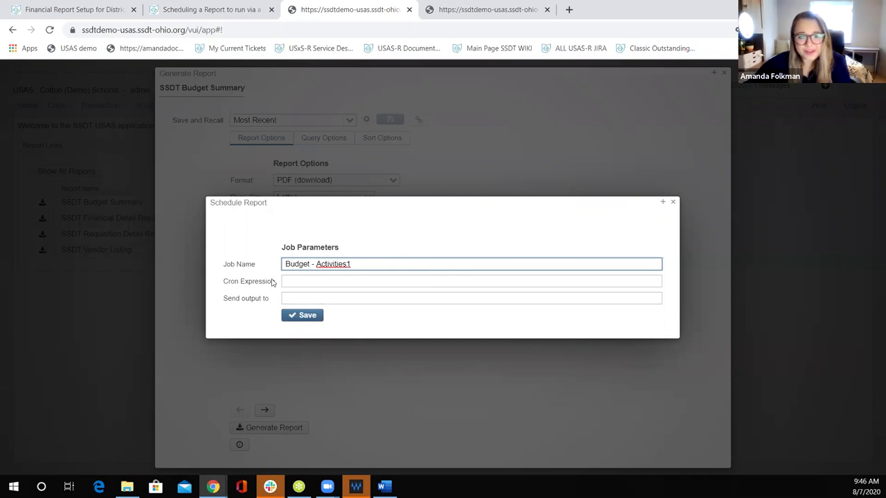
# Step: Enter a district recipient e-mail in Send output to, then close both report dialogs without saving
pyautogui.click(297, 280)
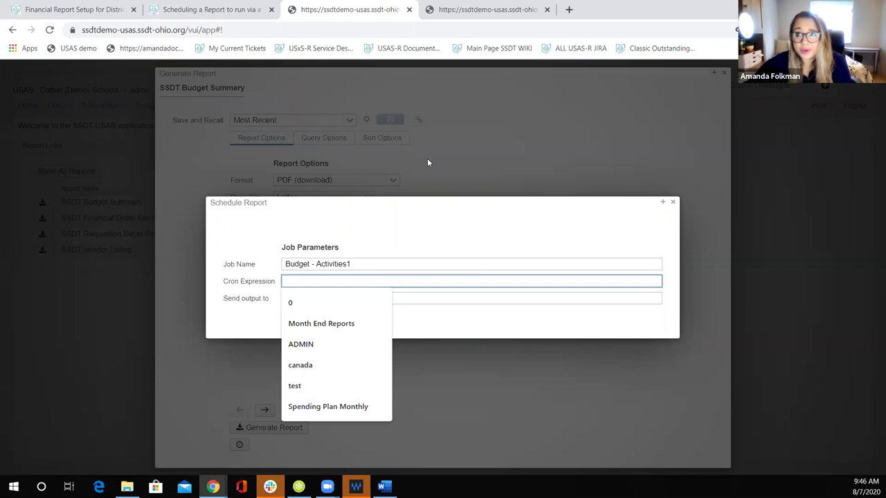
pyautogui.click(281, 218)
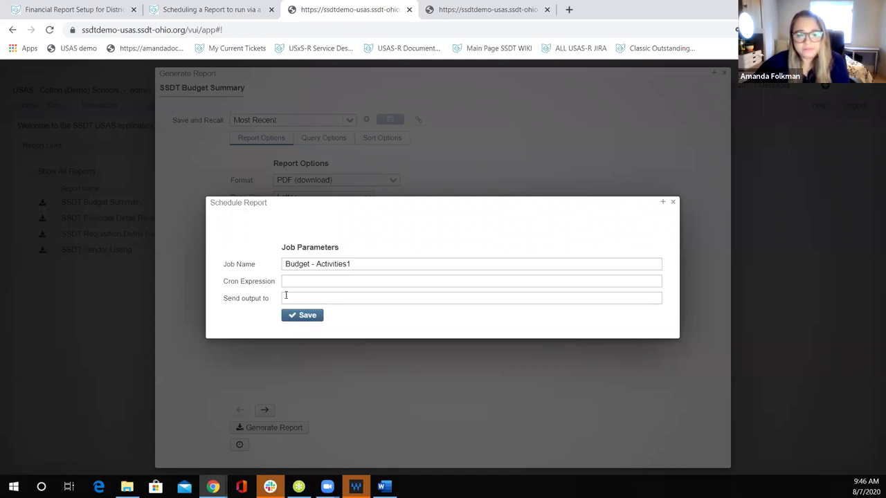
pyautogui.click(294, 298)
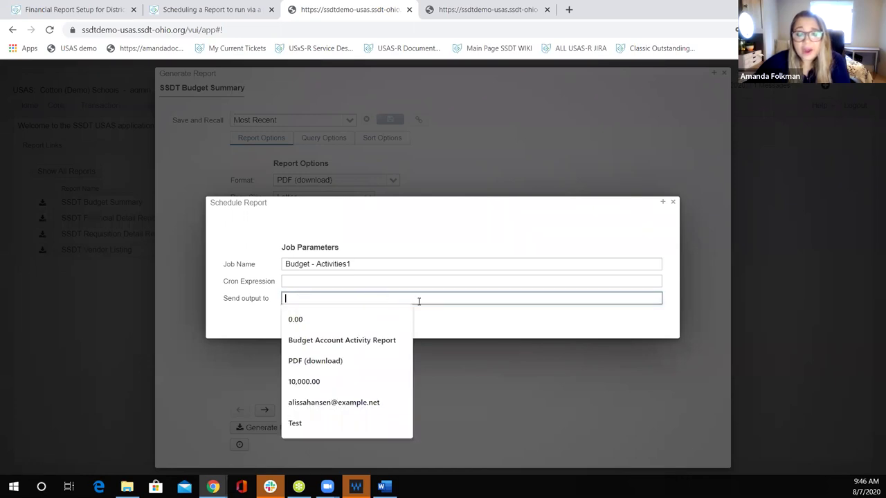
pyautogui.click(253, 280)
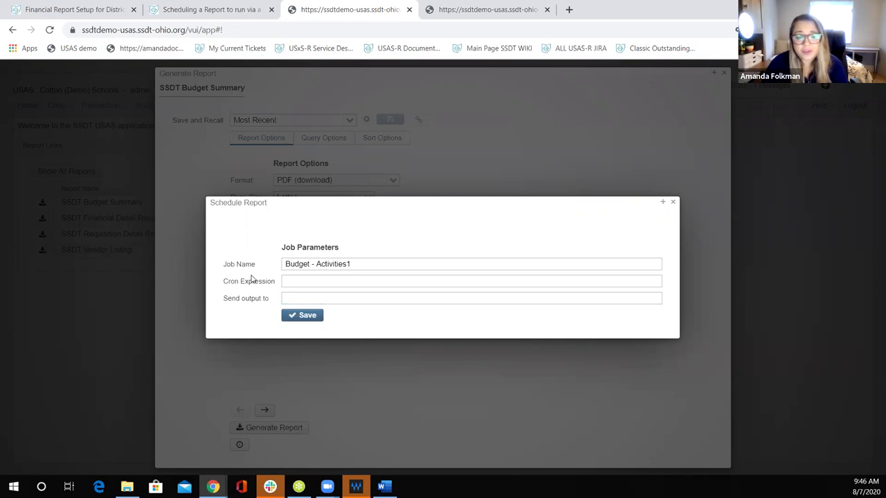
pyautogui.click(321, 297)
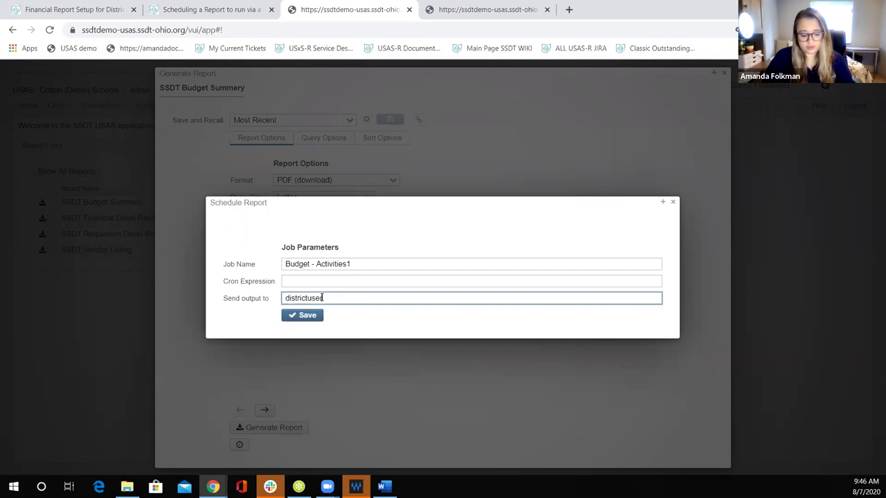
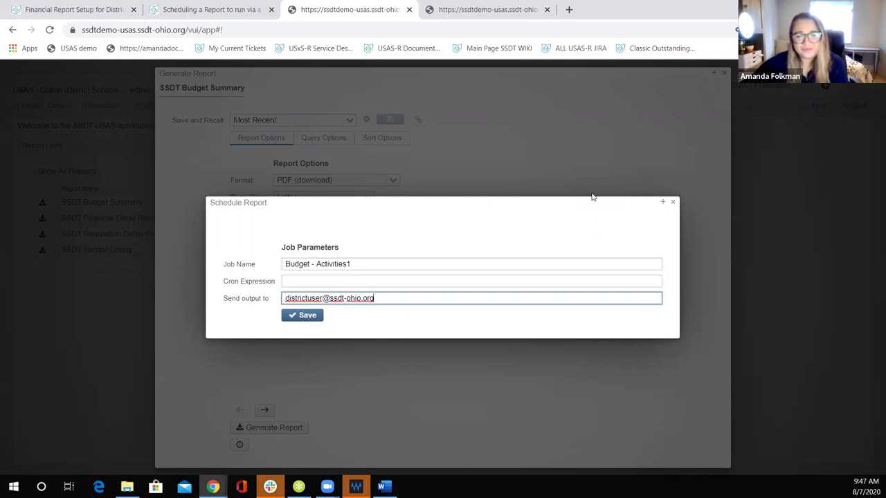
pyautogui.click(672, 203)
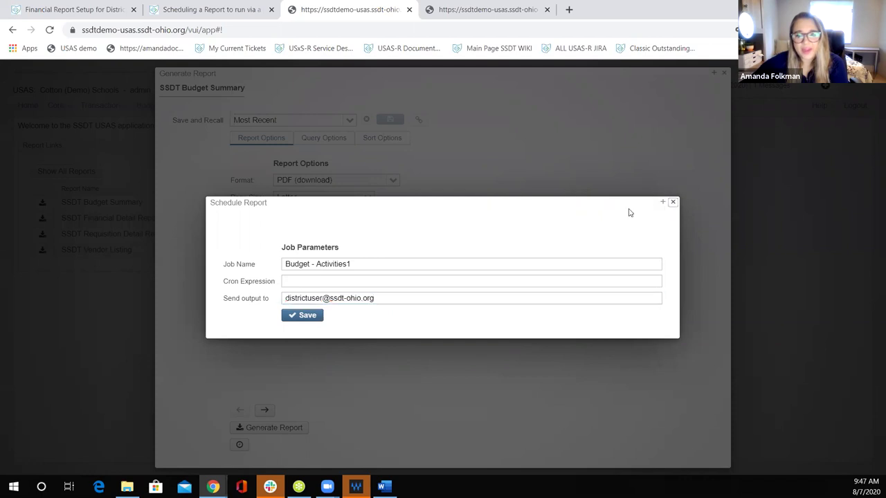
pyautogui.click(724, 75)
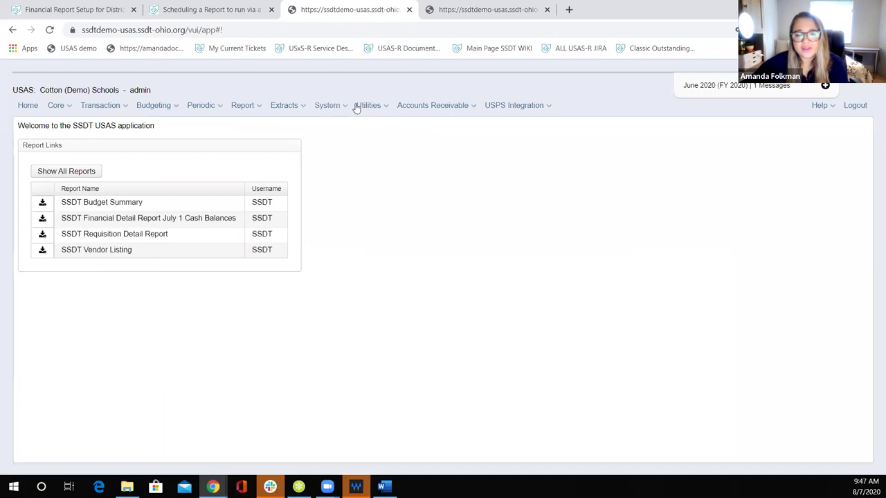
# Step: Open Utilities > Job Scheduler, which lists only the completed Scheduler cleanup job
pyautogui.moveTo(372, 105)
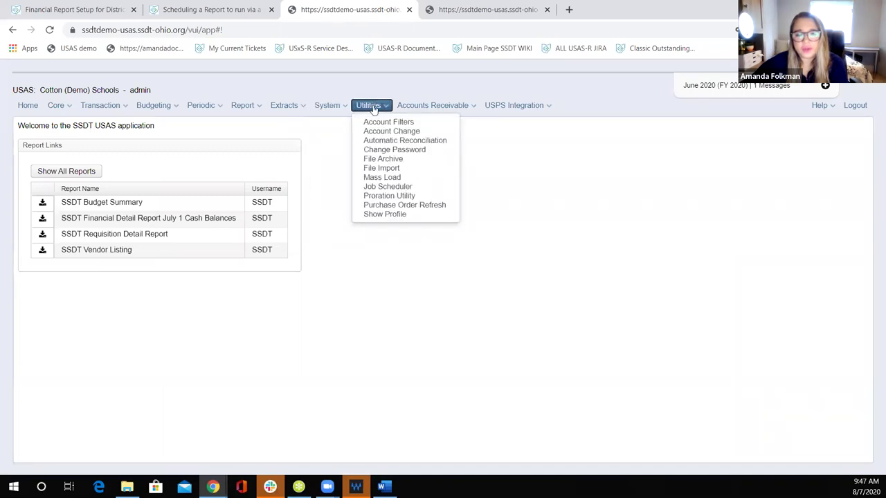
pyautogui.click(384, 188)
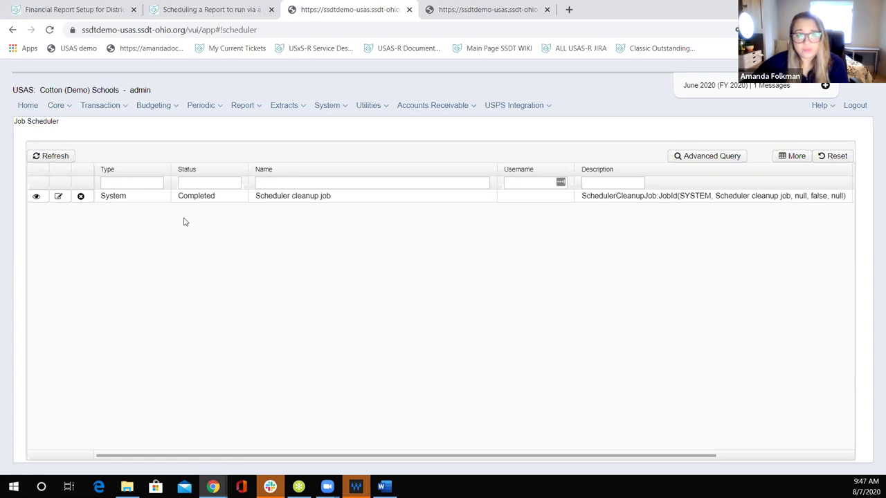
# Step: Return to the 'Financial Report Setup for District Personnel' wiki tab
pyautogui.click(84, 10)
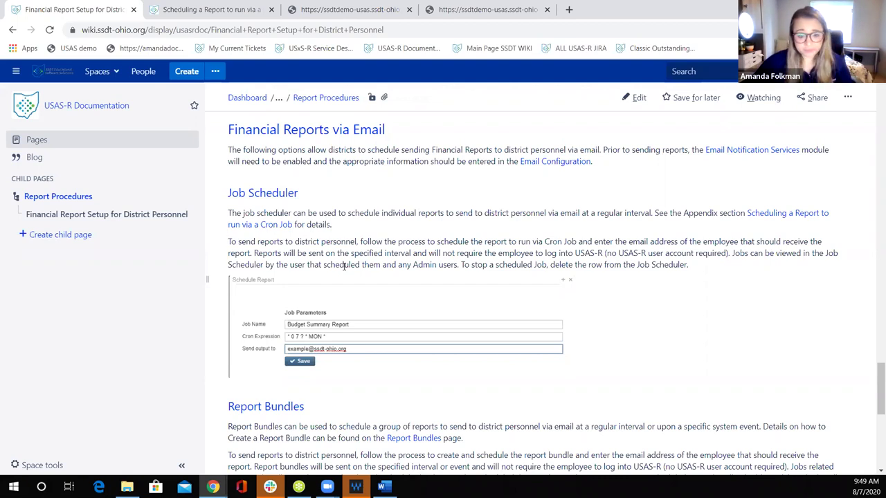
# Step: Scroll the wiki's Report Bundles guidance, glance at the cron job guide, and return to the USAS Job Scheduler
pyautogui.scroll(-3, 293, 326)
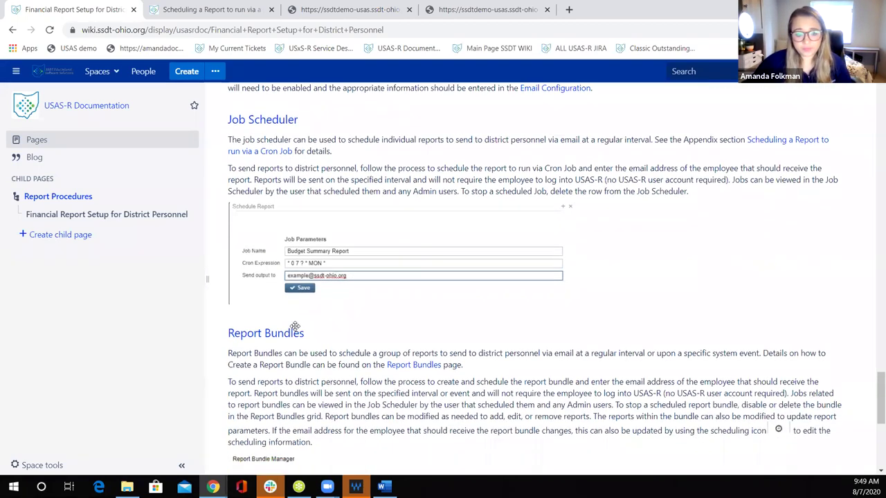
pyautogui.scroll(-1, 293, 326)
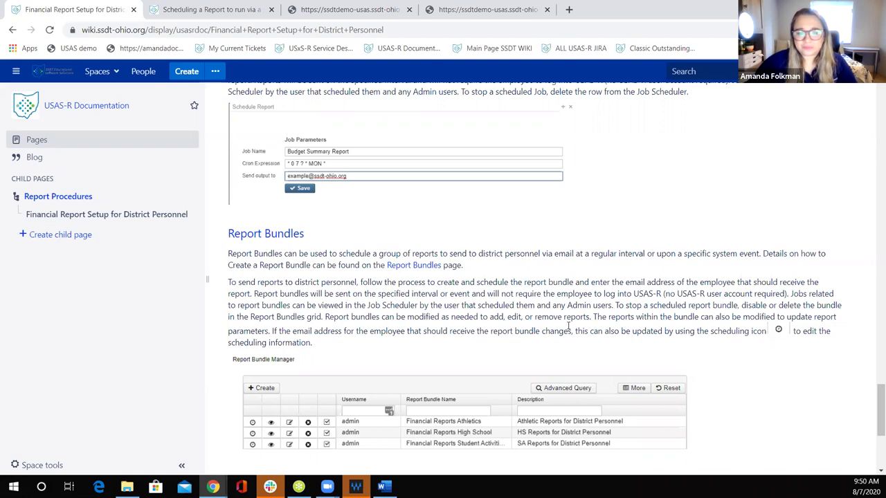
pyautogui.click(212, 9)
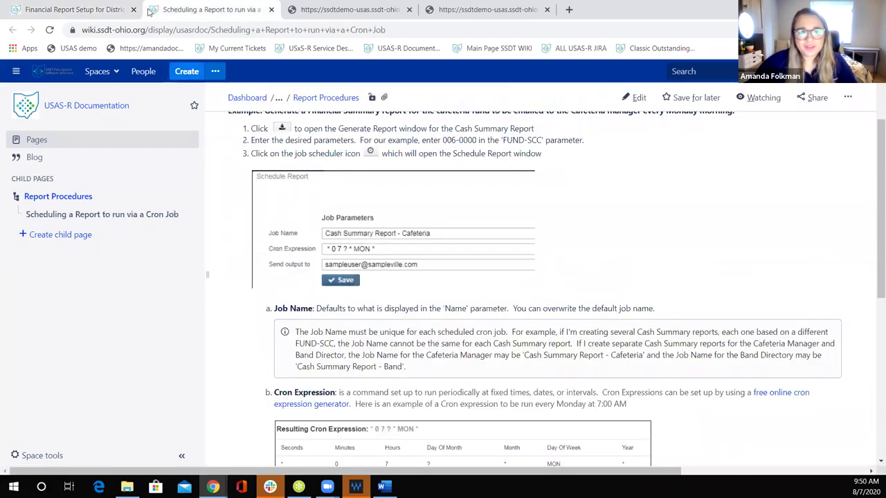
pyautogui.click(323, 13)
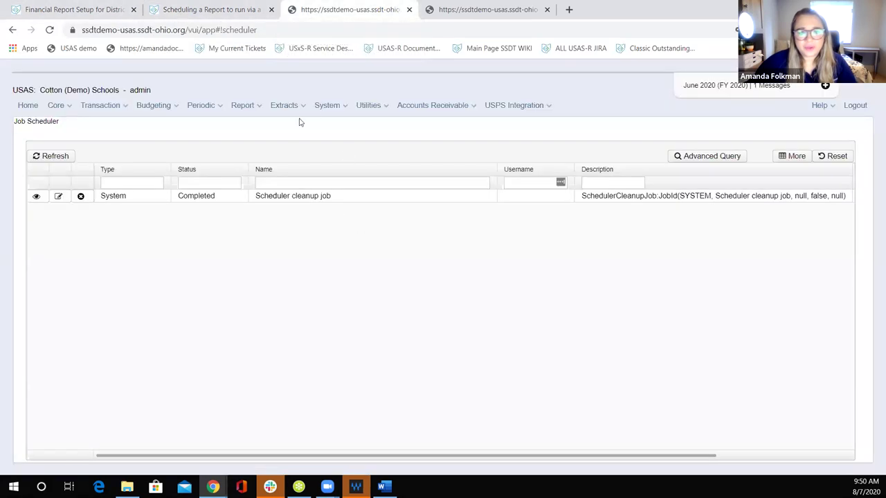
# Step: Go to Report > Report Bundles and create a new blank bundle
pyautogui.click(245, 106)
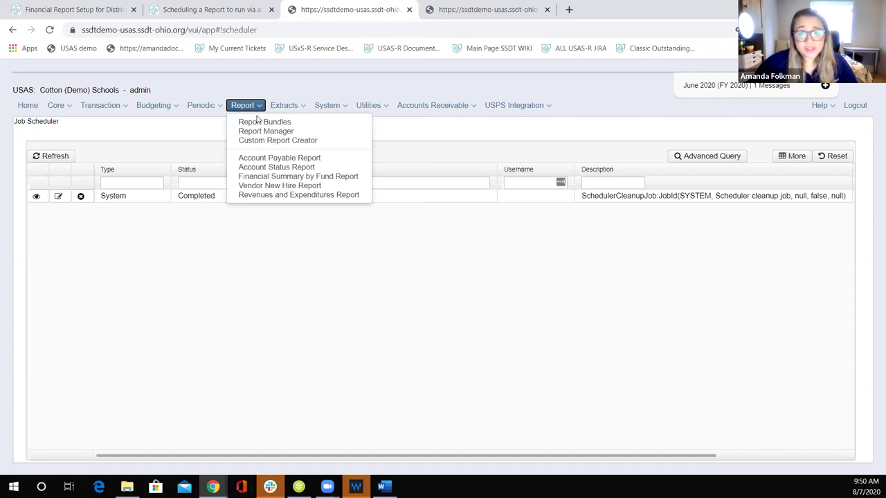
pyautogui.click(258, 123)
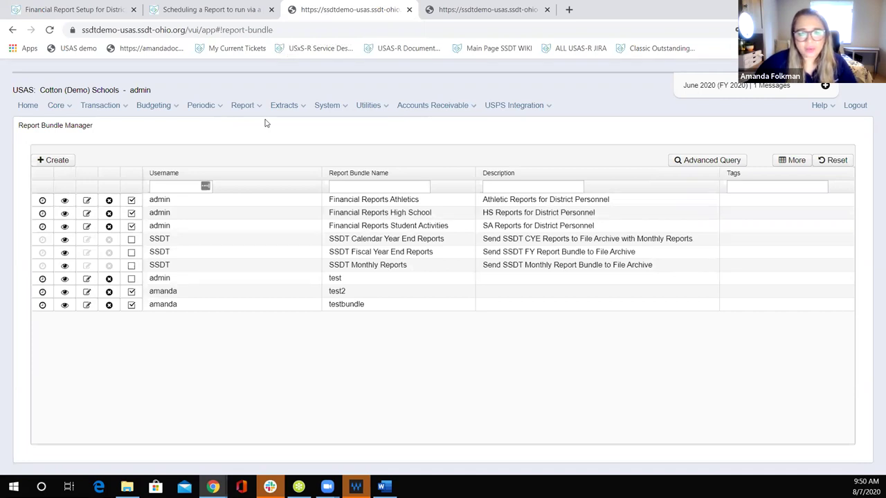
pyautogui.click(58, 164)
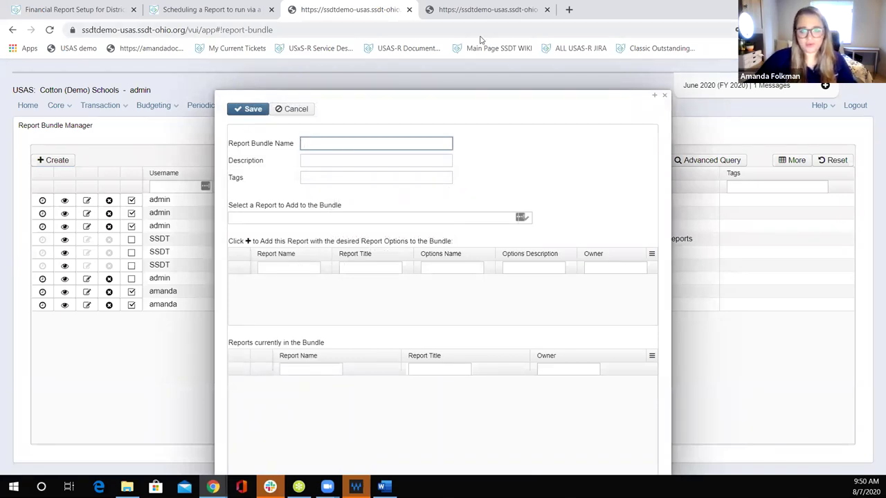
# Step: Name the new bundle 'Financial Reports Middle School' with description 'MS Reports'
pyautogui.click(464, 99)
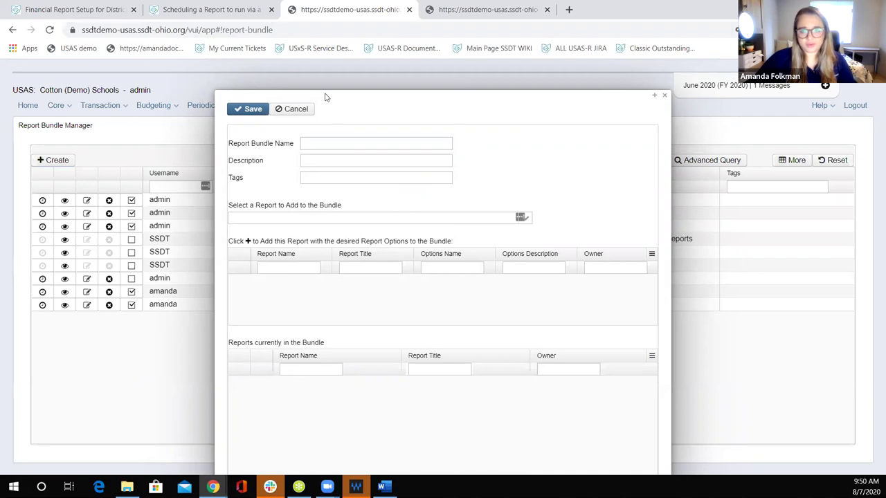
pyautogui.click(339, 144)
pyautogui.write('f')
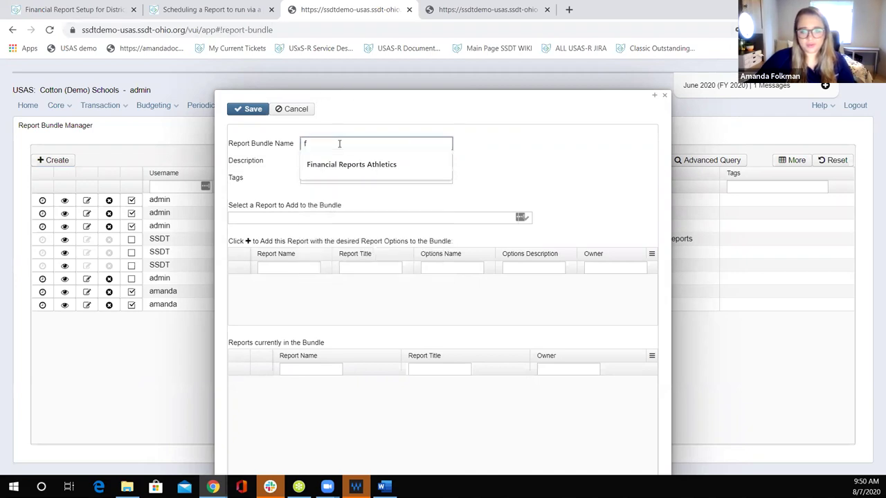
pyautogui.click(382, 164)
pyautogui.moveTo(412, 146); pyautogui.dragTo(367, 138)
pyautogui.press('BackSpace')
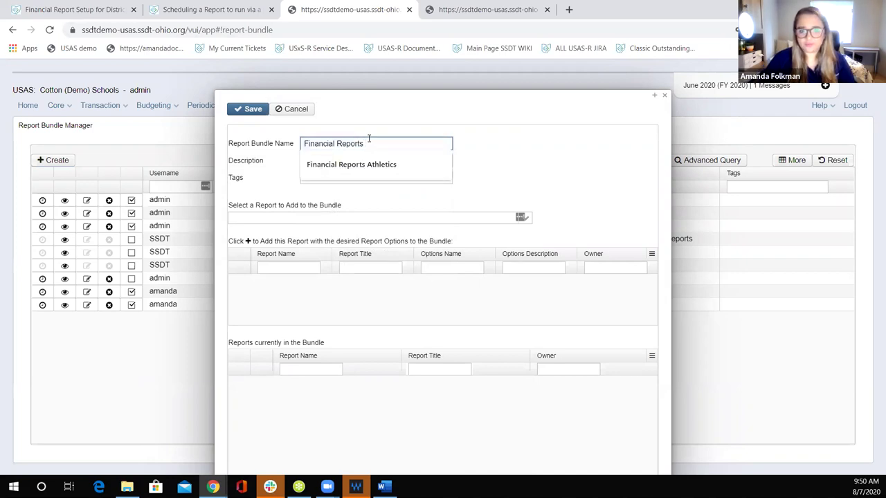
pyautogui.write('Middle School')
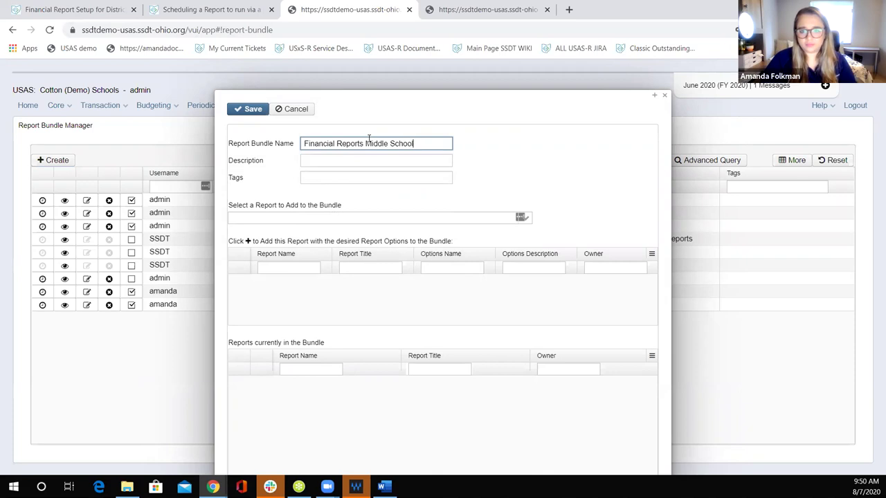
pyautogui.press('Tab')
pyautogui.write('MS Reports')
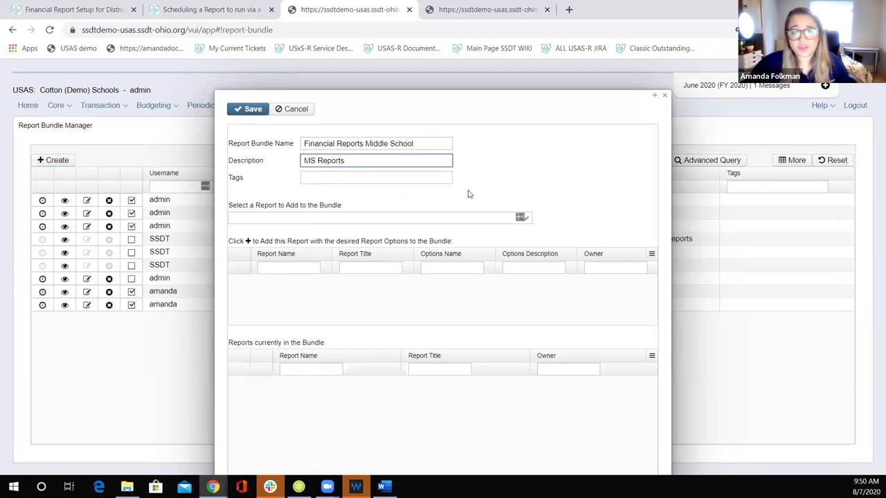
# Step: Add the High School SSDT Budget Summary report to the bundle
pyautogui.click(522, 217)
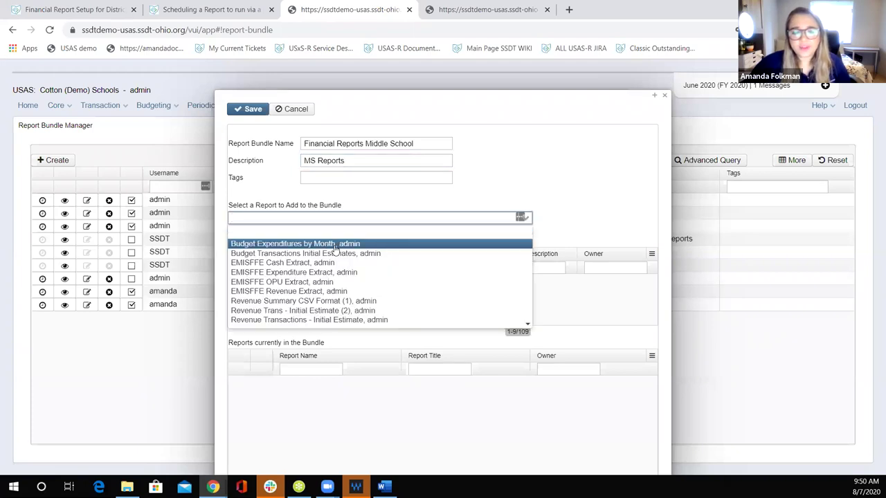
pyautogui.write('budget')
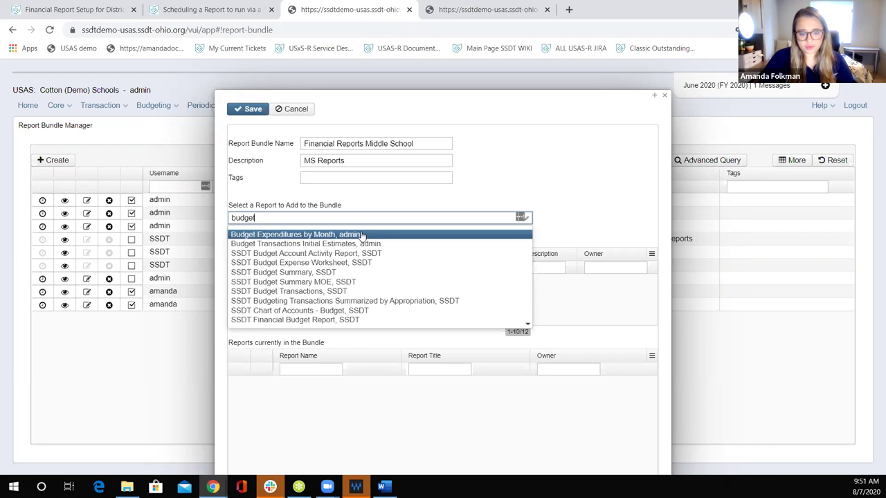
pyautogui.click(297, 272)
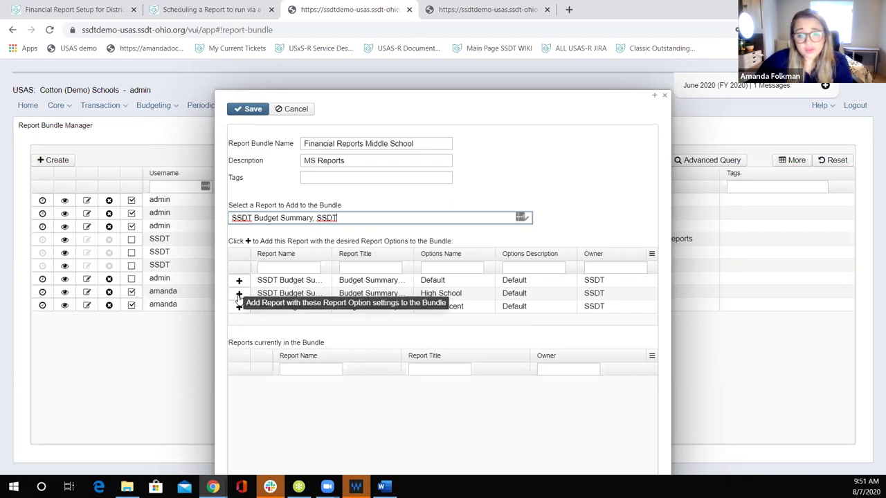
pyautogui.click(238, 294)
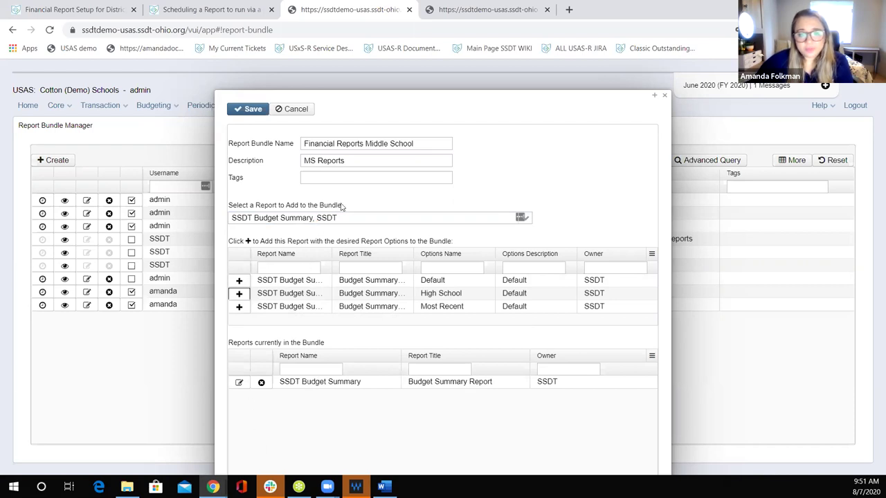
pyautogui.click(239, 385)
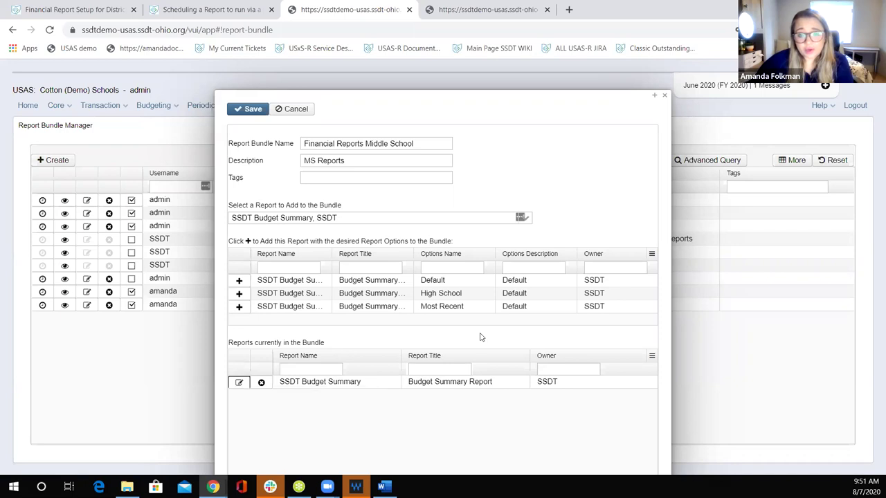
# Step: Limit the bundled Budget Summary report's query to Include OPU 200
pyautogui.click(288, 135)
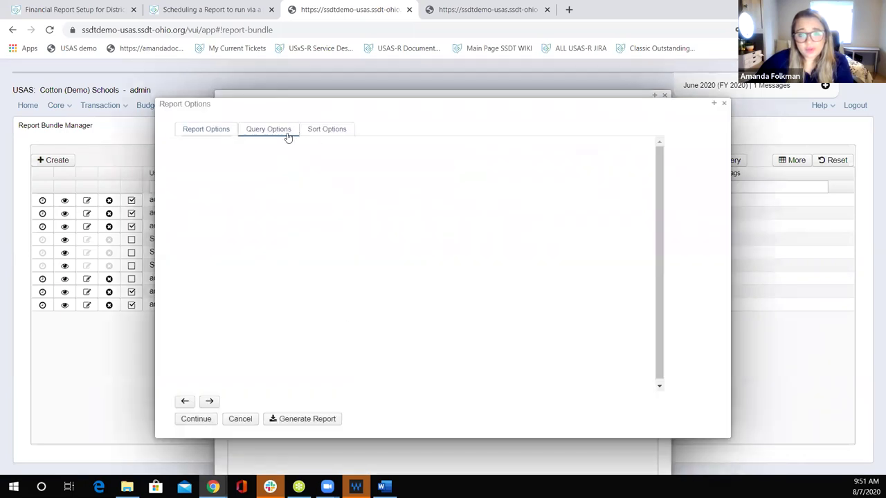
pyautogui.click(544, 273)
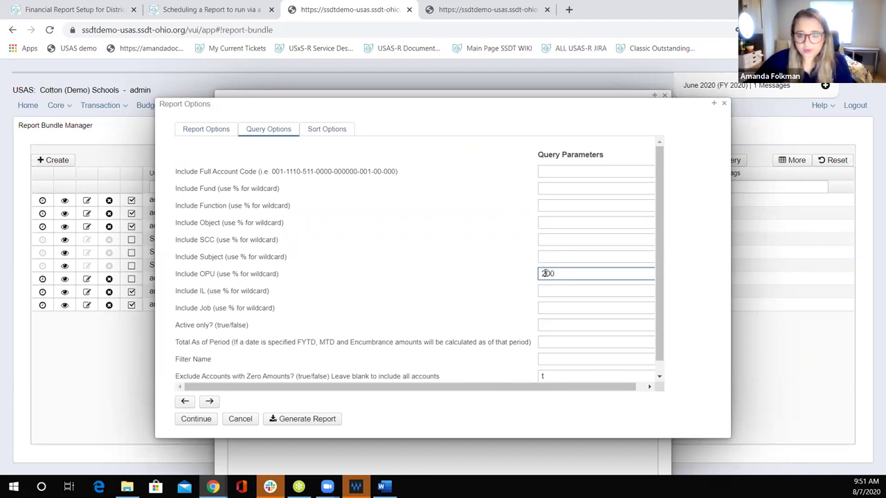
pyautogui.click(194, 420)
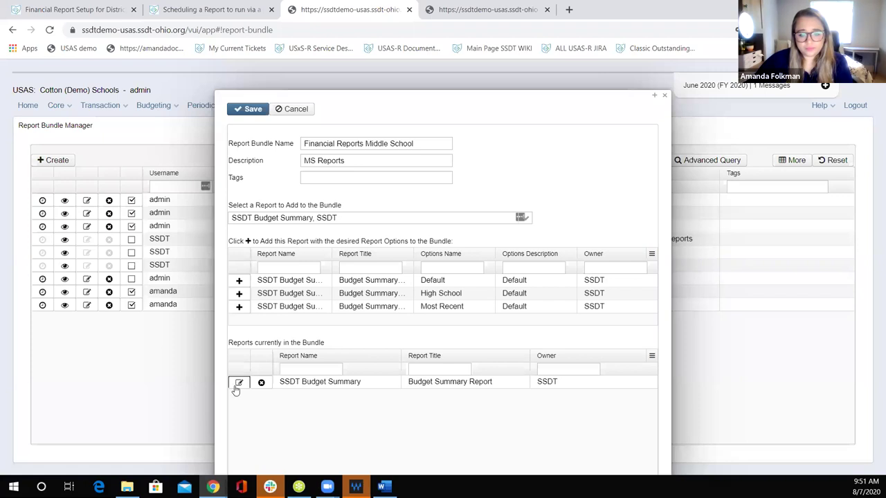
# Step: Retitle the bundled report 'MS Budget Summary Report'
pyautogui.click(239, 382)
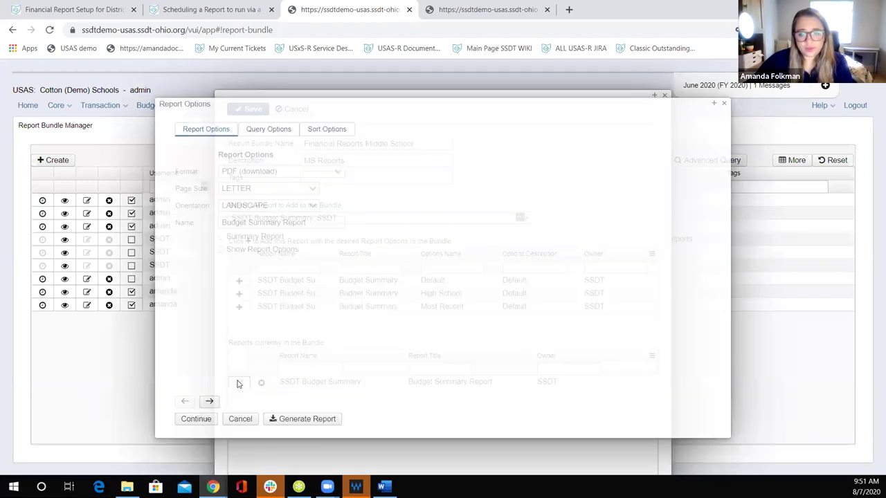
pyautogui.click(222, 222)
pyautogui.write('MS')
pyautogui.click(194, 419)
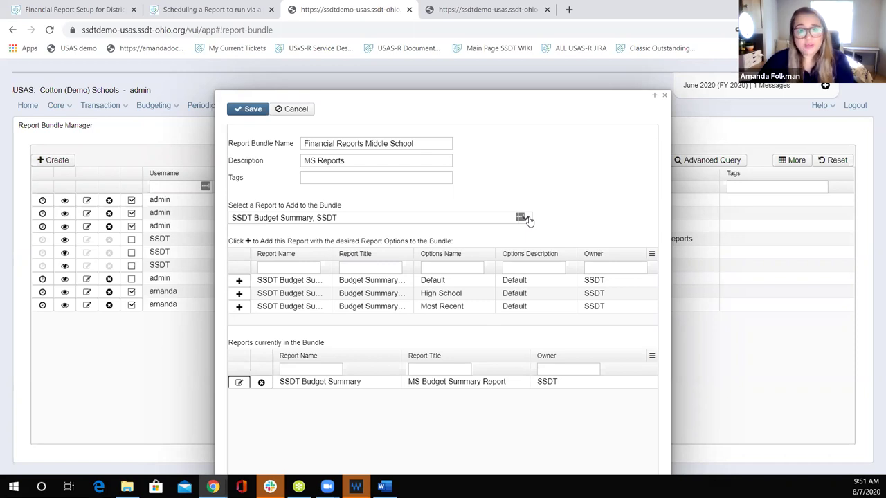
# Step: Add another Budget Summary titled 'Athletics Budget Summary Report', filtered to OPU 800
pyautogui.click(238, 281)
pyautogui.click(239, 396)
pyautogui.click(239, 396)
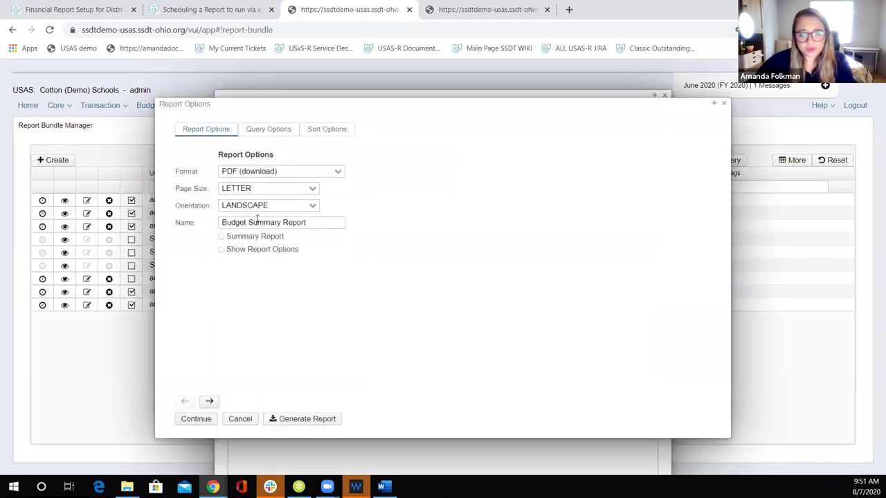
pyautogui.click(222, 224)
pyautogui.write('Athletics')
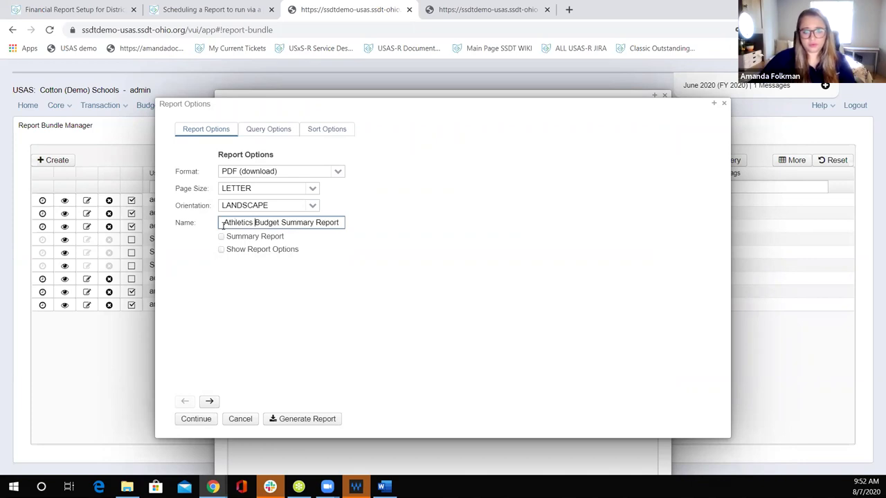
pyautogui.click(261, 132)
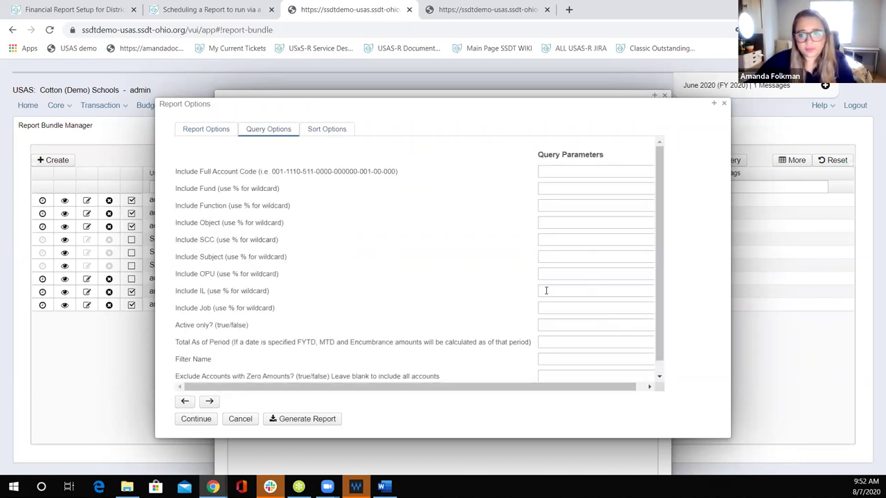
pyautogui.click(581, 276)
pyautogui.write('100')
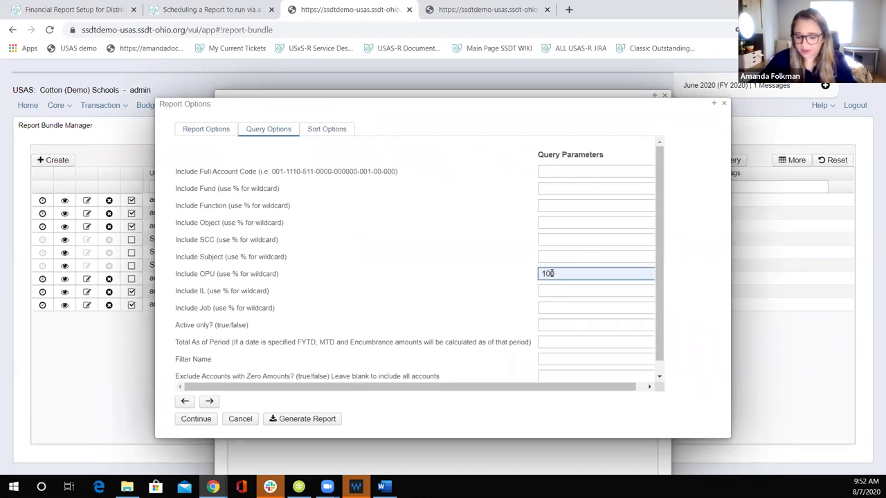
pyautogui.press('BackSpace')
pyautogui.press('BackSpace')
pyautogui.press('BackSpace')
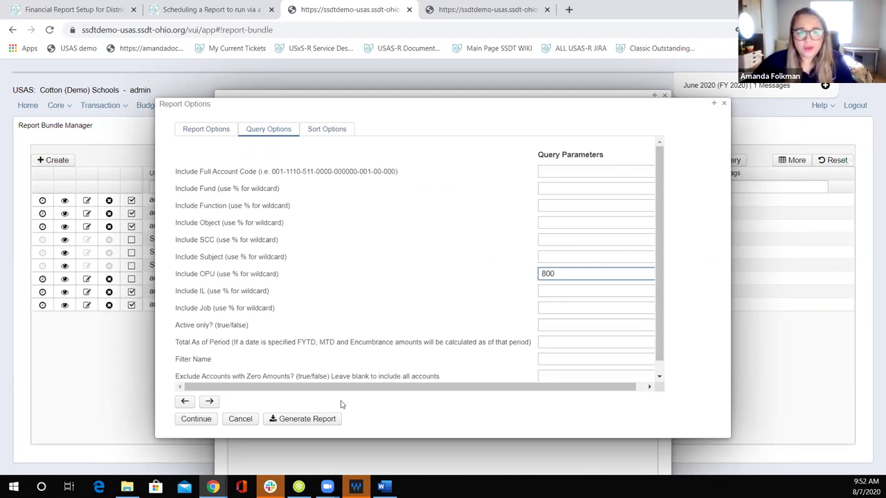
pyautogui.click(187, 425)
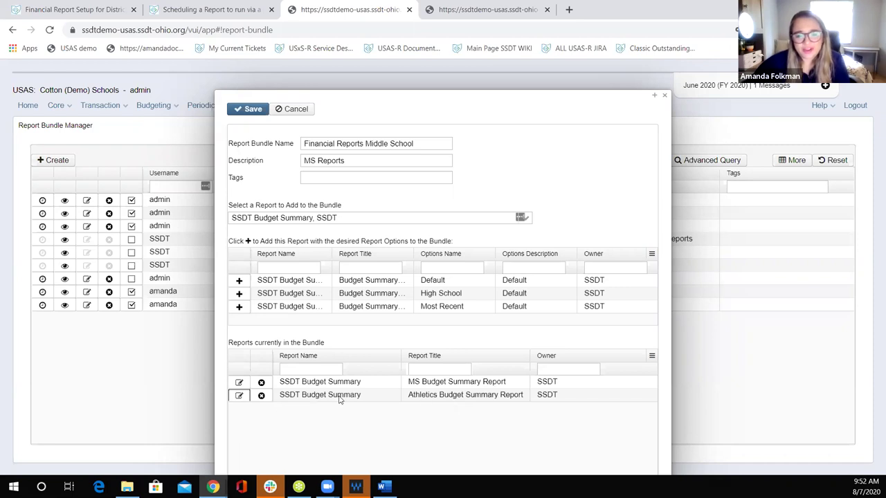
# Step: Add SSDT Financial Detail Report July 1 Cash Balances to the bundle and accept its options
pyautogui.click(521, 216)
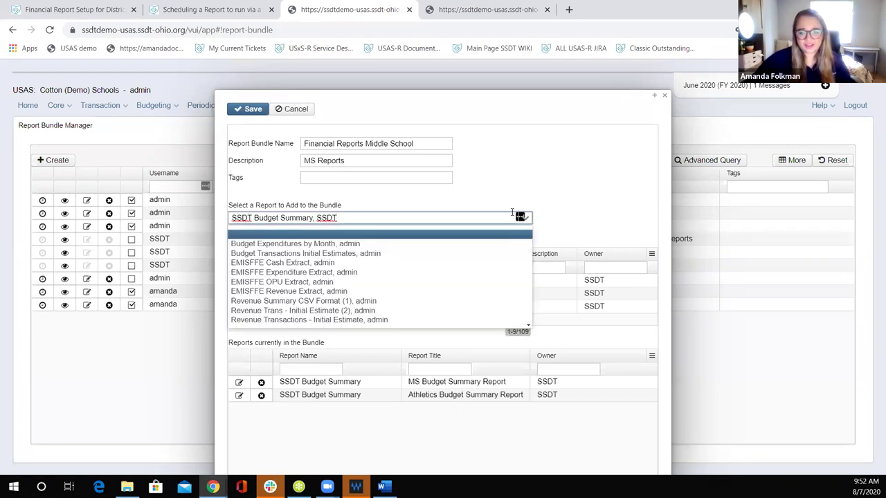
pyautogui.click(471, 217)
pyautogui.doubleClick(475, 217)
pyautogui.tripleClick(475, 218)
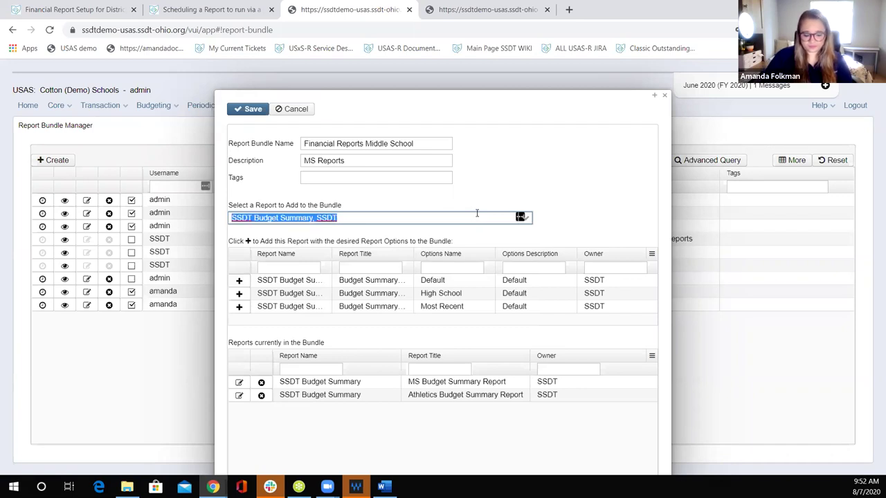
pyautogui.write('finan')
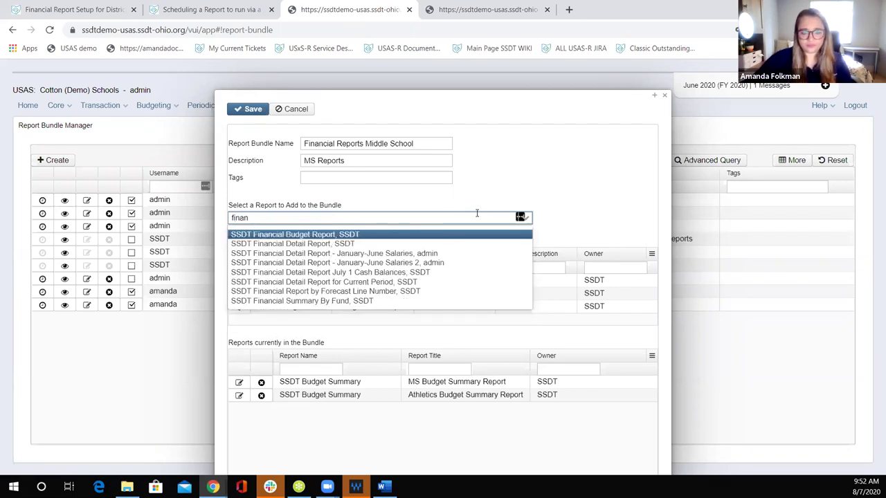
pyautogui.press('Down')
pyautogui.press('Down')
pyautogui.press('Down')
pyautogui.press('Down')
pyautogui.press('Return')
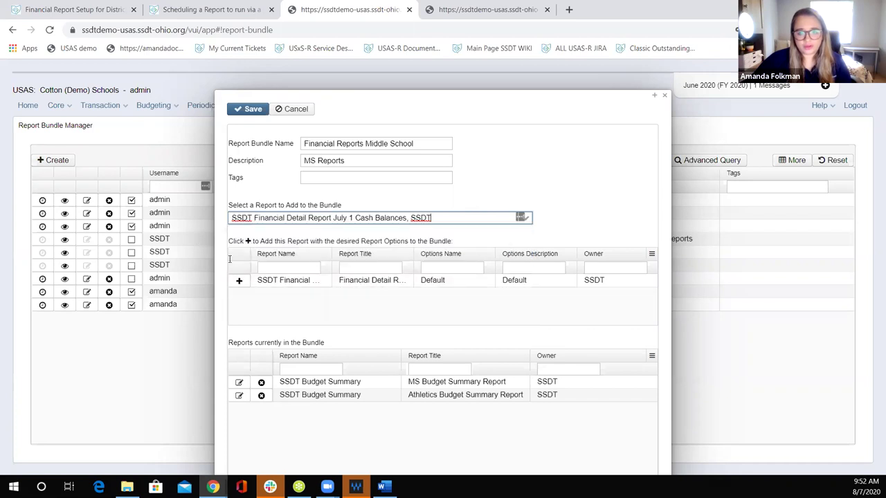
pyautogui.click(238, 280)
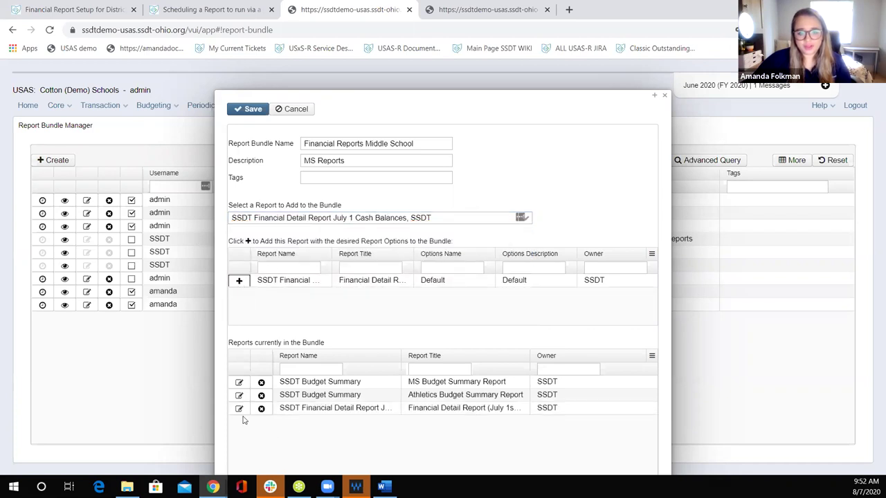
pyautogui.click(238, 409)
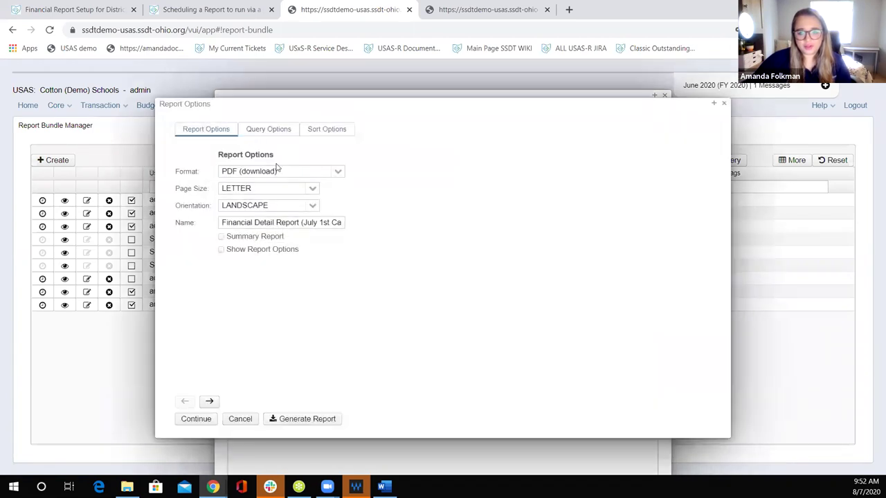
pyautogui.click(266, 132)
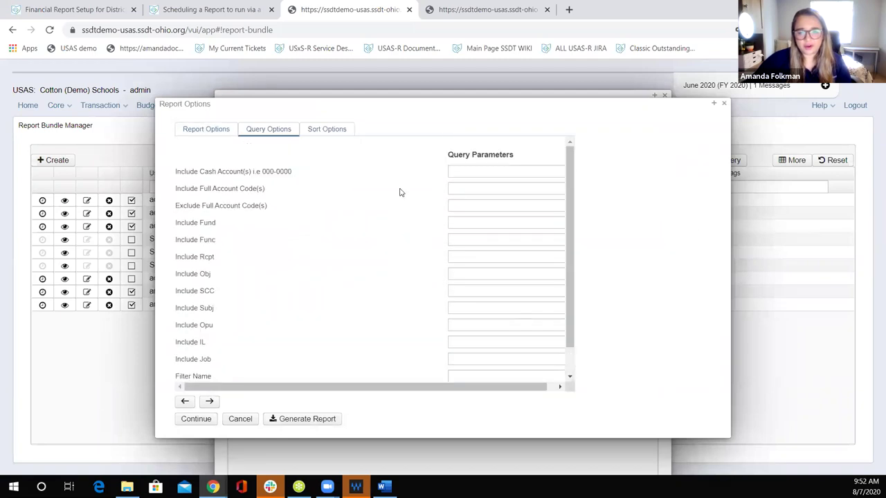
pyautogui.click(194, 419)
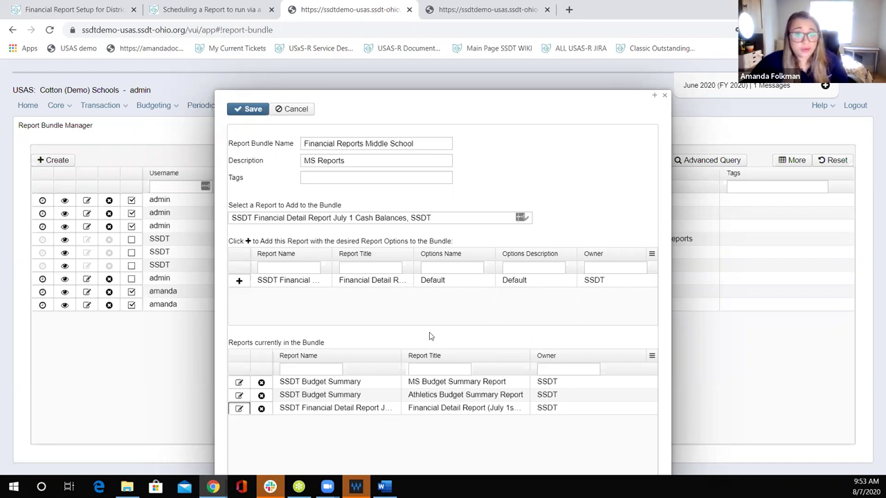
# Step: Recheck the Financial Detail report's query options and saved filters, leaving them unchanged
pyautogui.click(238, 408)
pyautogui.click(281, 136)
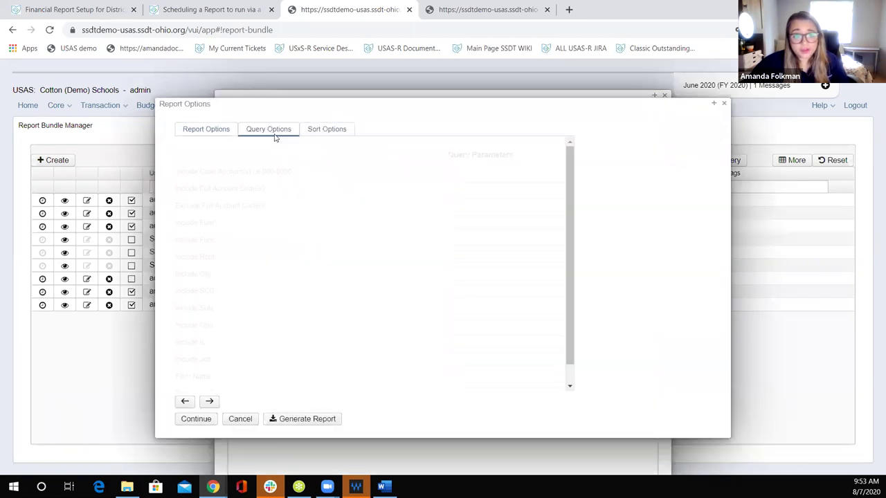
pyautogui.scroll(-2, 346, 350)
pyautogui.click(471, 345)
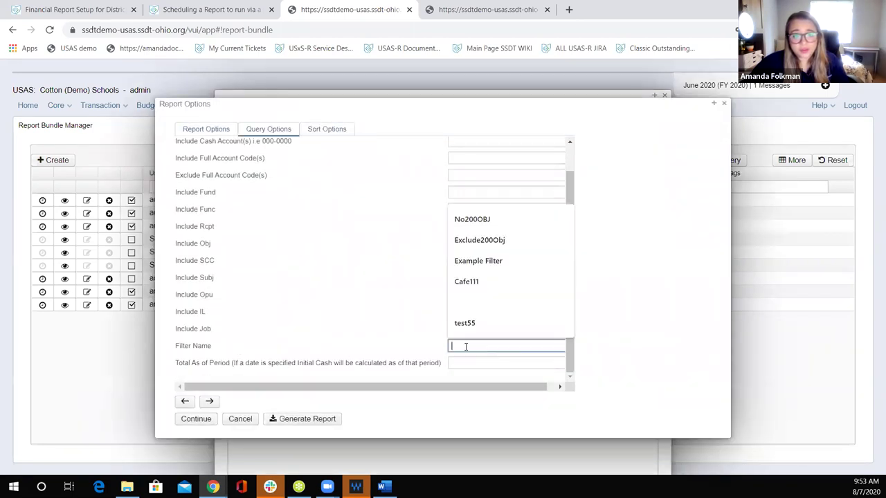
pyautogui.click(349, 349)
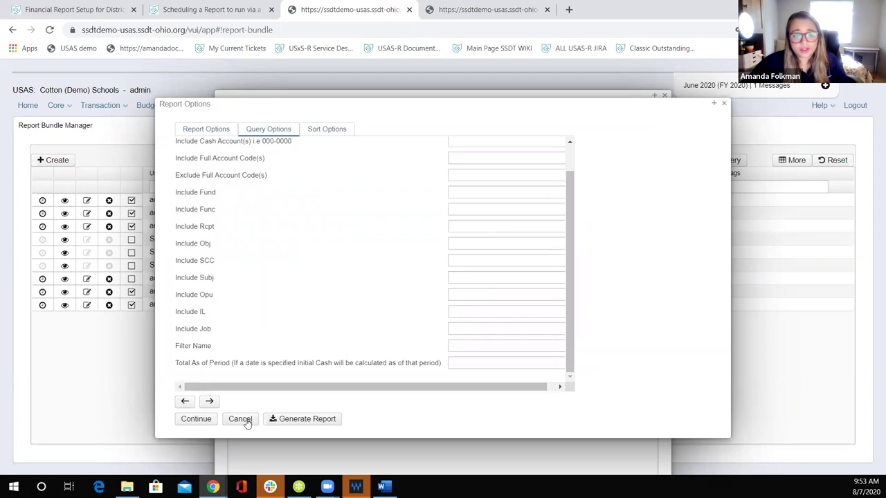
pyautogui.click(240, 419)
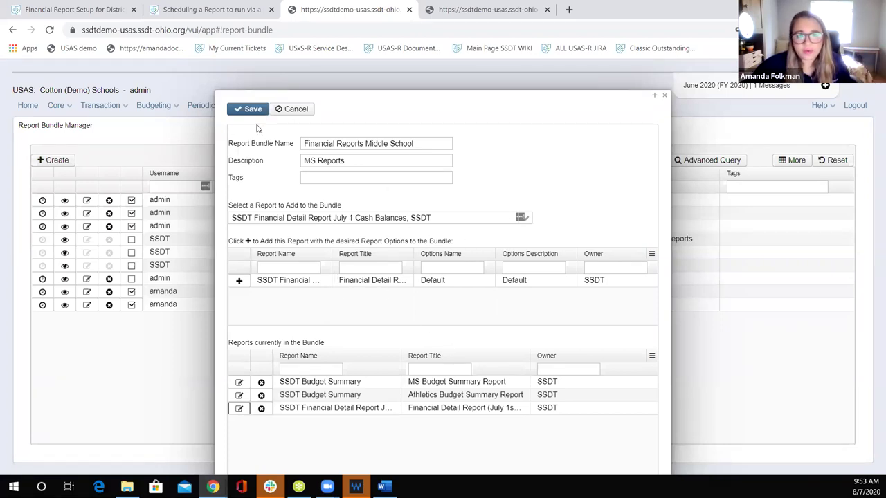
# Step: Save the Middle School bundle and close the bundle editor
pyautogui.click(250, 111)
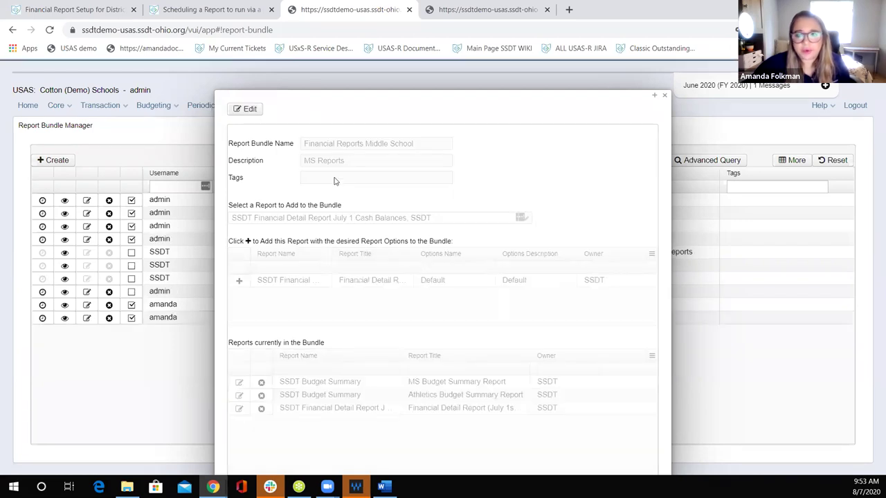
pyautogui.click(664, 96)
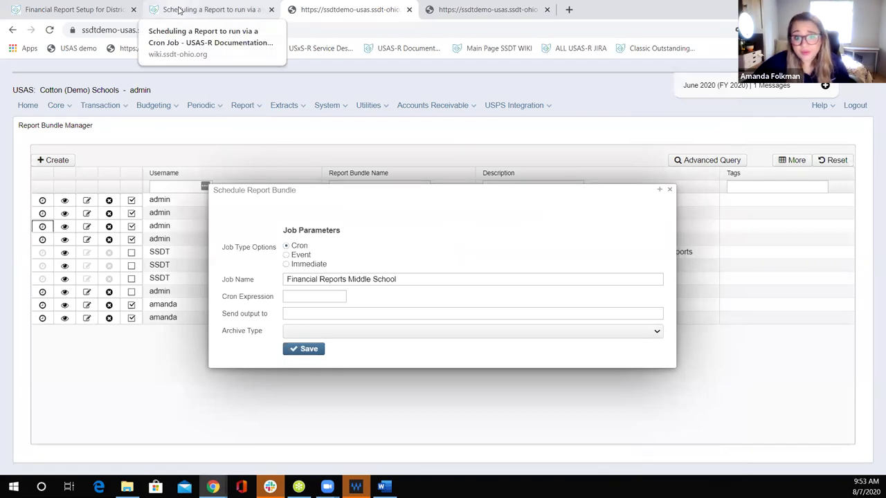
pyautogui.click(312, 314)
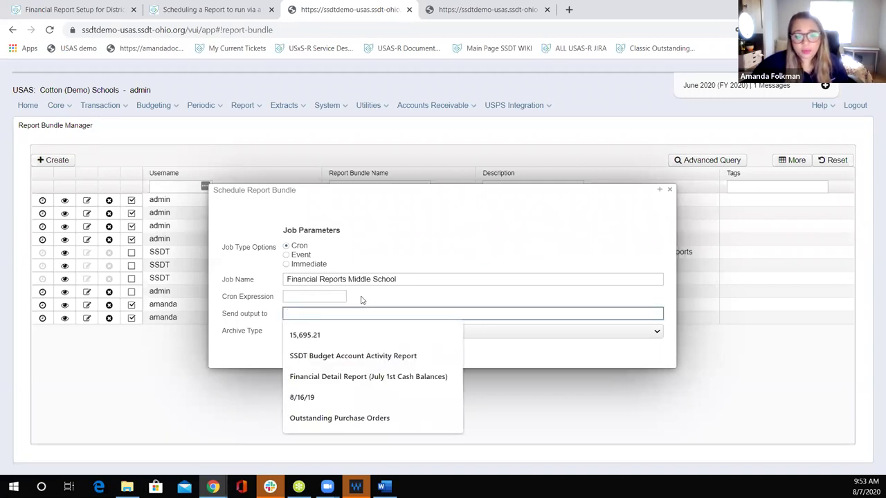
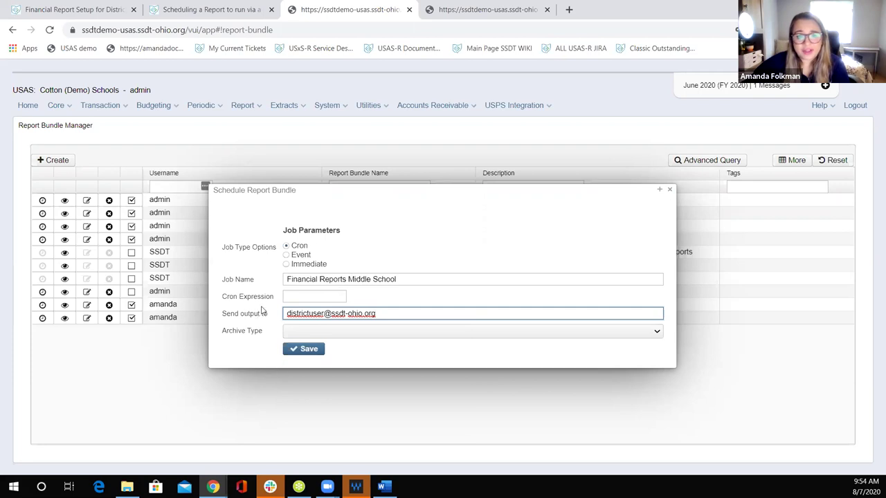
pyautogui.click(654, 332)
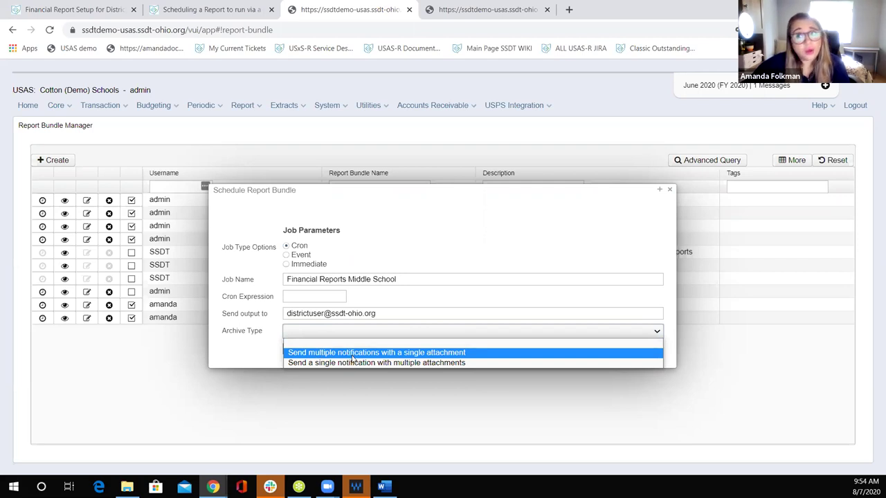
pyautogui.click(317, 365)
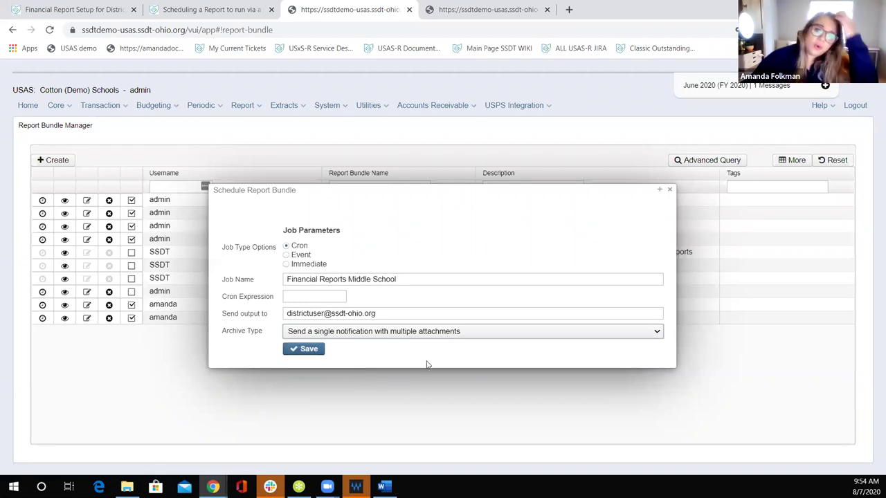
# Step: Look up cron expression examples in the 'Scheduling a Report to run via a Cron Job' guide
pyautogui.click(320, 297)
pyautogui.click(450, 229)
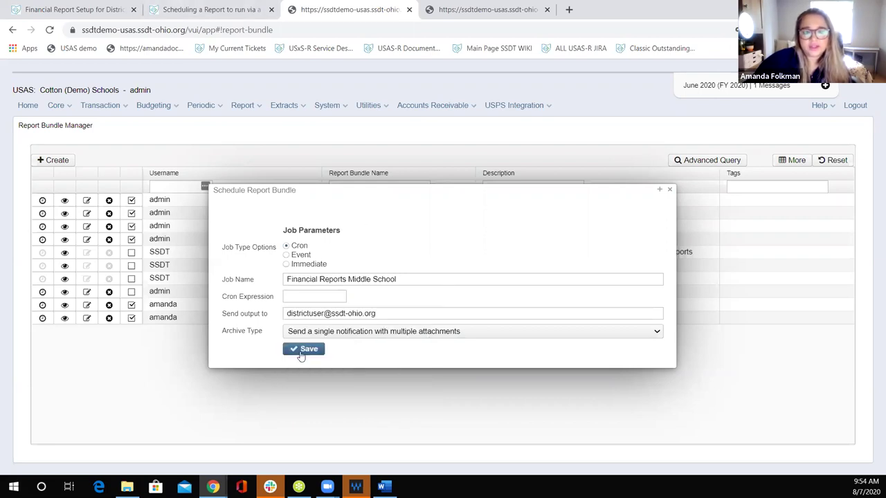
pyautogui.click(204, 10)
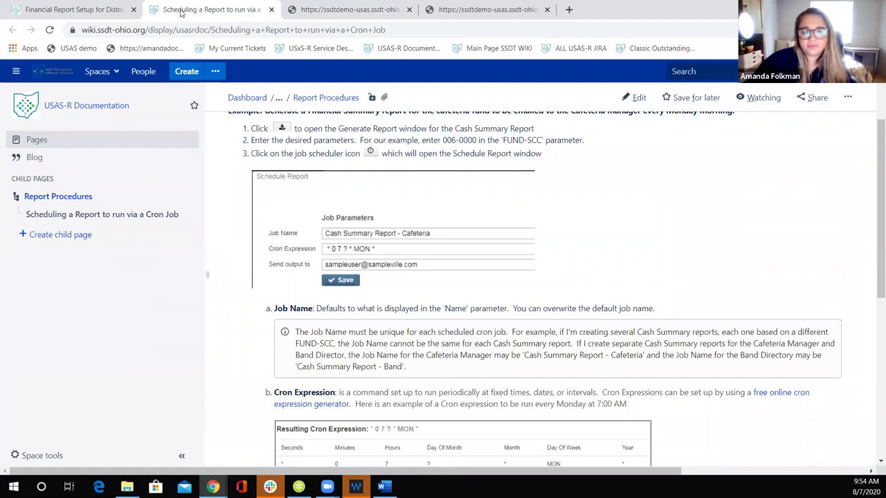
pyautogui.scroll(-1, 368, 159)
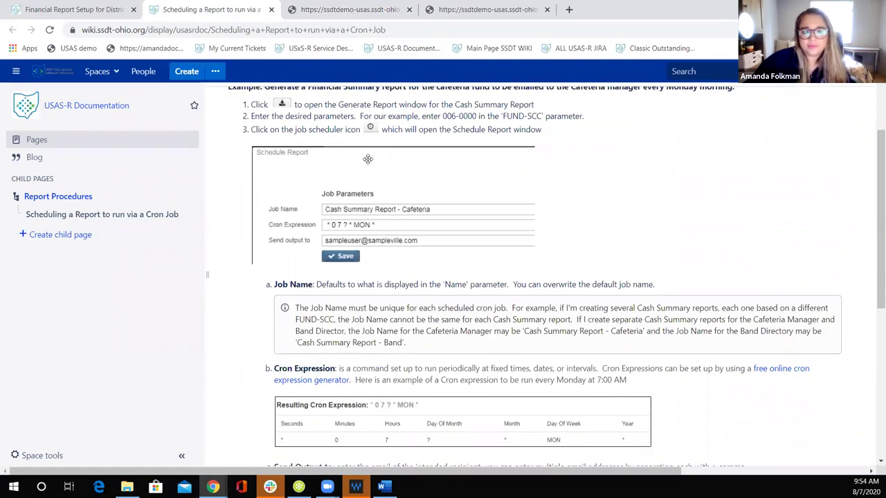
pyautogui.scroll(-4, 367, 159)
pyautogui.scroll(5, 369, 164)
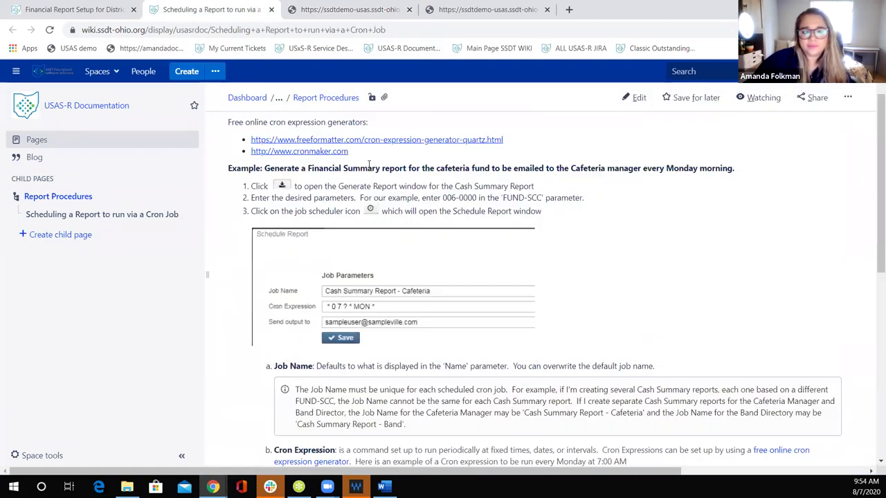
# Step: Find and copy the every-eight-hours expression 0 0 */8 ? * * on FreeFormatter
pyautogui.click(330, 142)
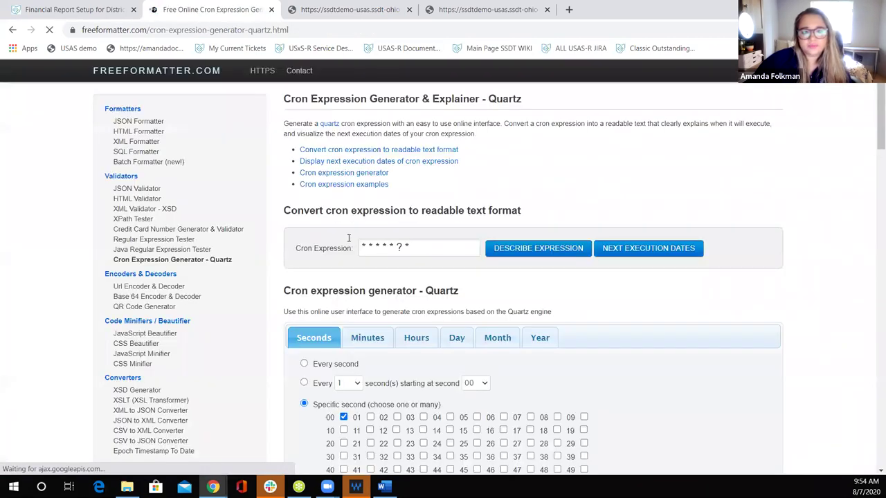
pyautogui.moveTo(429, 249); pyautogui.dragTo(360, 248)
pyautogui.click(560, 248)
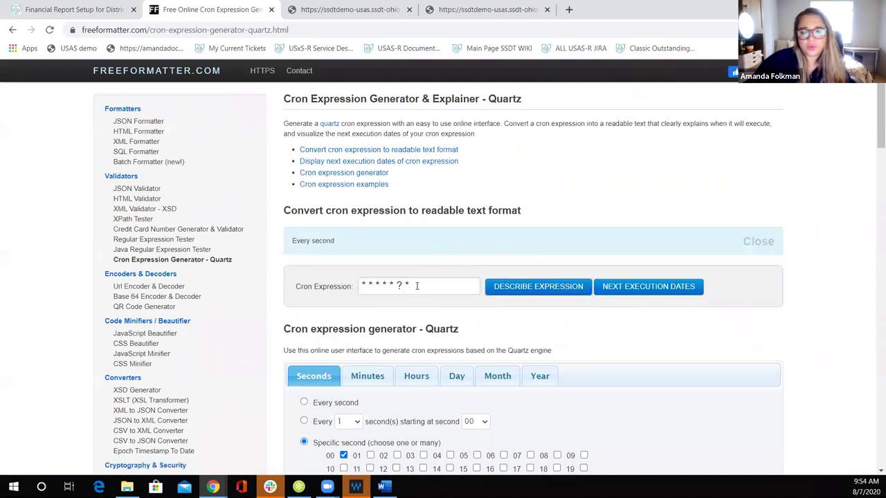
pyautogui.scroll(-15, 506, 318)
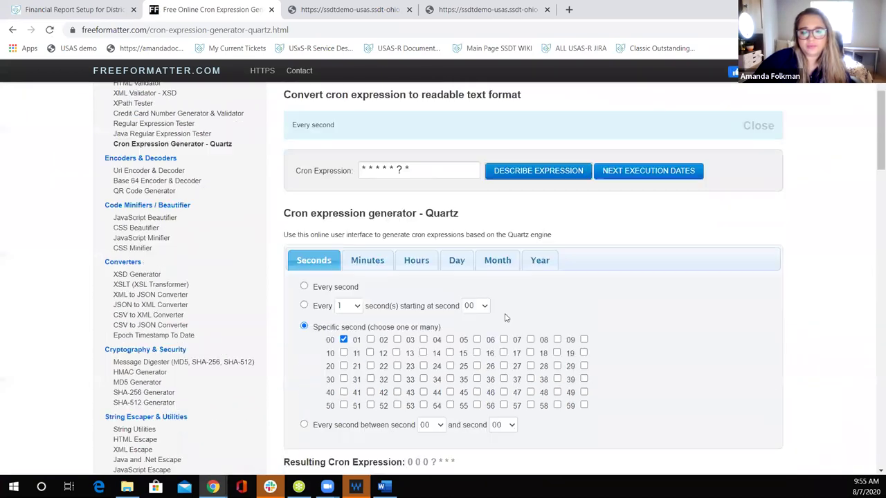
pyautogui.scroll(-5, 505, 318)
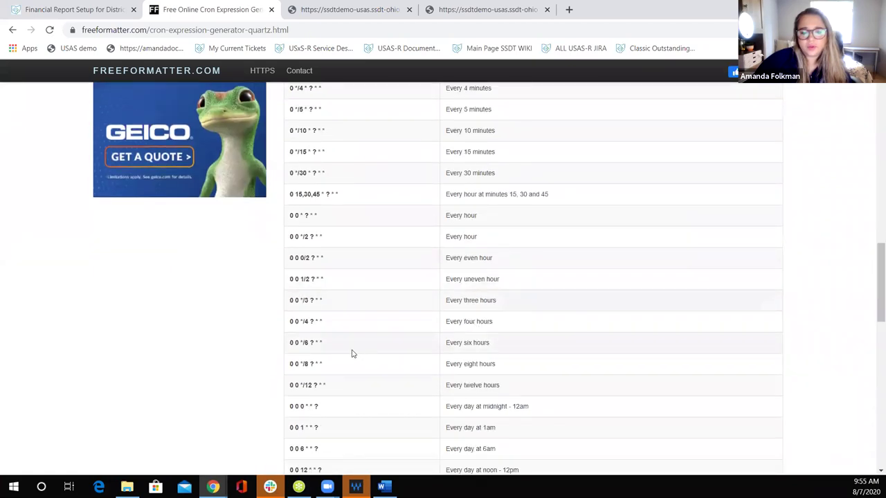
pyautogui.moveTo(329, 367); pyautogui.dragTo(290, 367)
pyautogui.hotkey('ctrl', 'c')
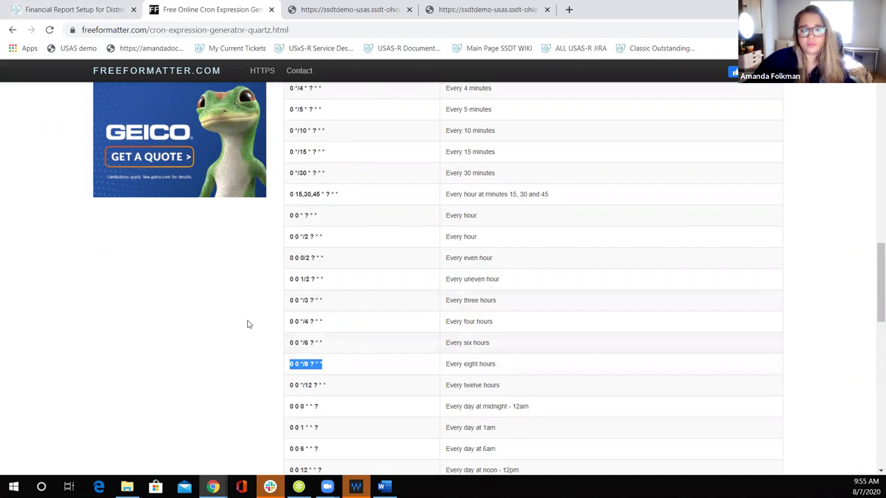
# Step: Save the bundle schedule with cron expression 0 0 */8 ? * *
pyautogui.click(346, 12)
pyautogui.click(318, 297)
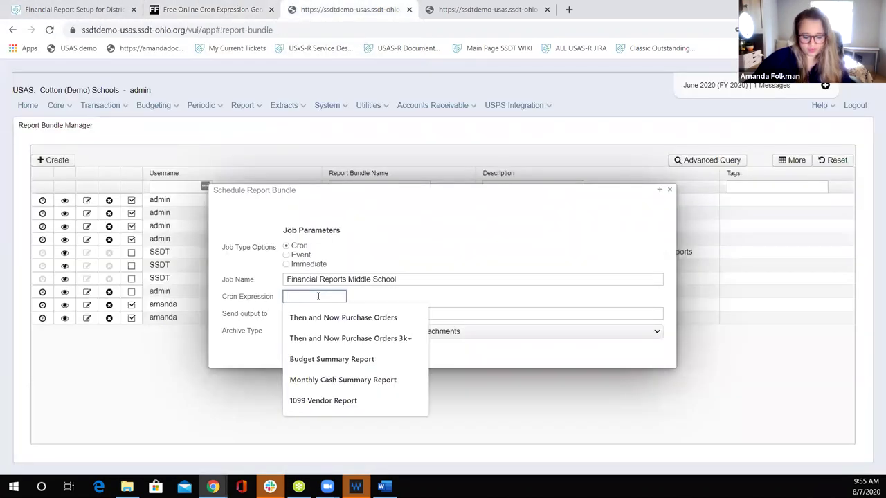
pyautogui.hotkey('ctrl', 'v')
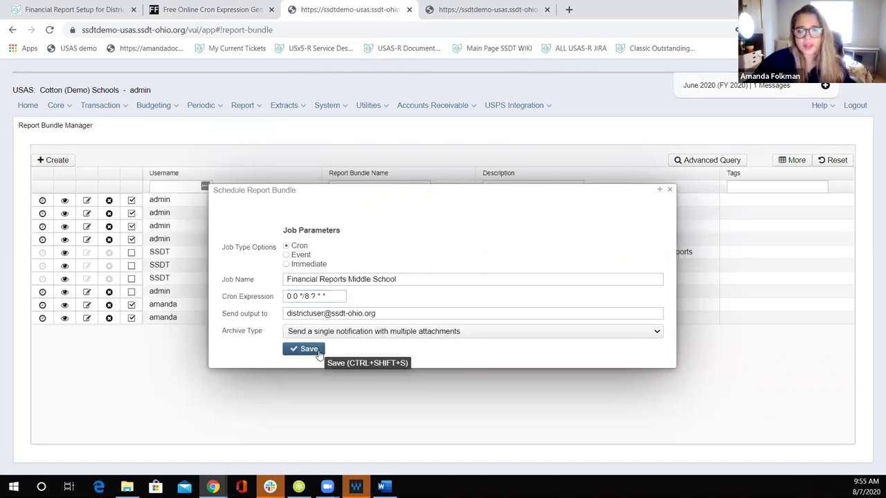
pyautogui.click(309, 350)
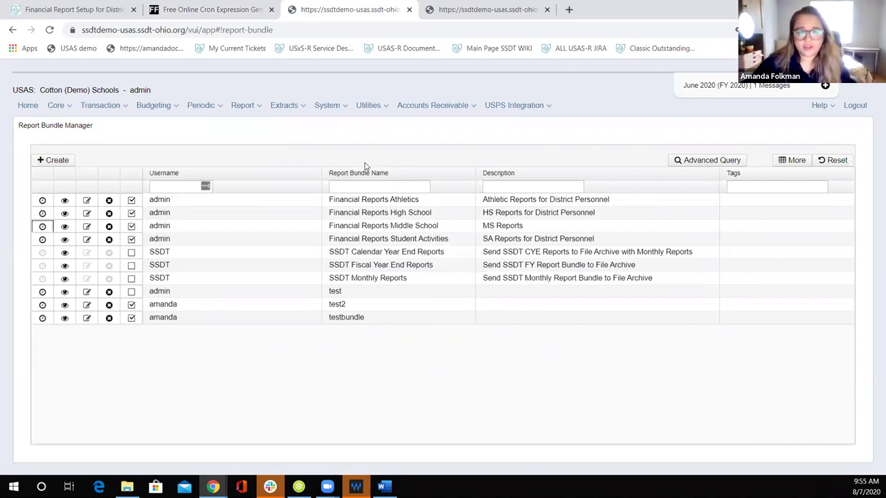
# Step: Pass through the Utilities job scheduler, then open Report > Report Bundles
pyautogui.click(368, 105)
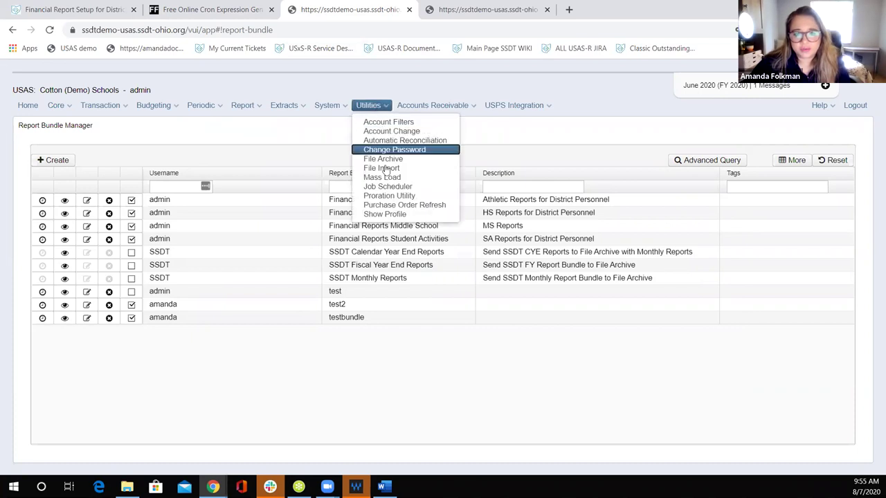
pyautogui.click(387, 187)
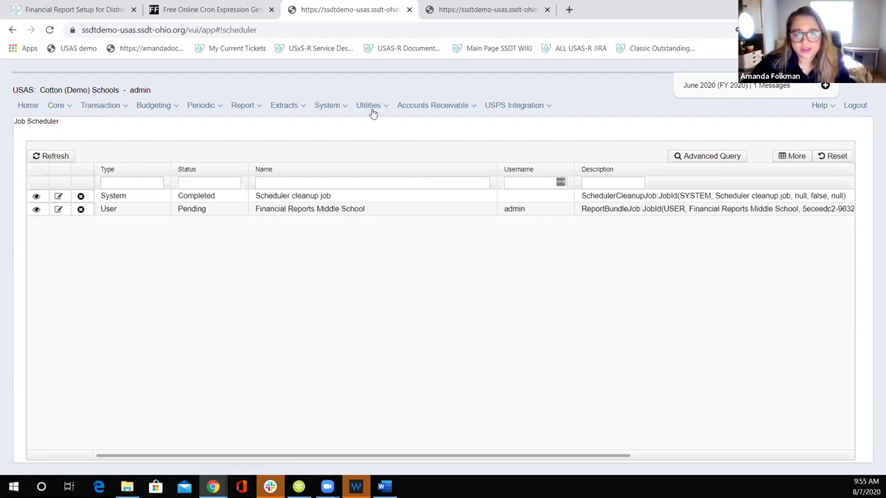
pyautogui.click(249, 107)
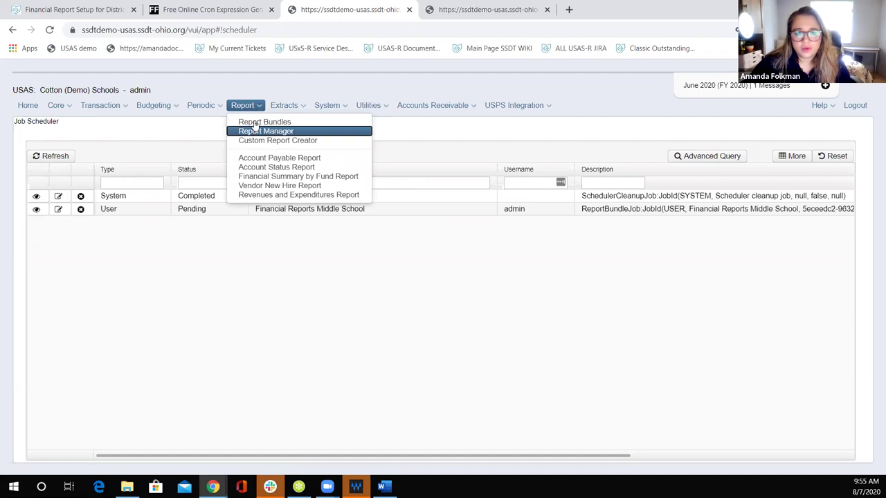
pyautogui.click(254, 122)
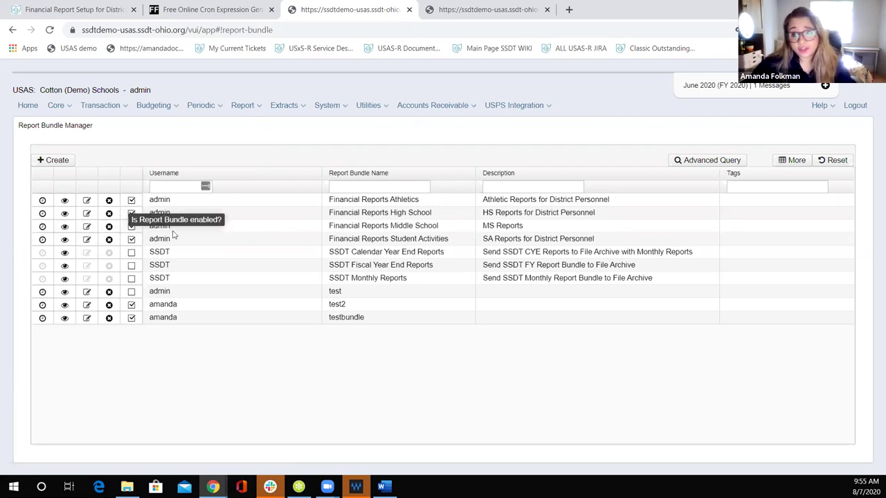
pyautogui.click(131, 226)
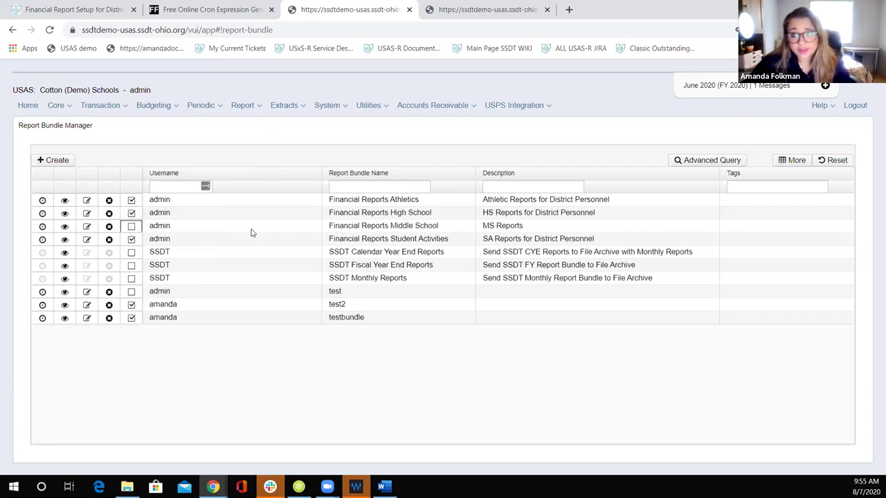
pyautogui.click(131, 227)
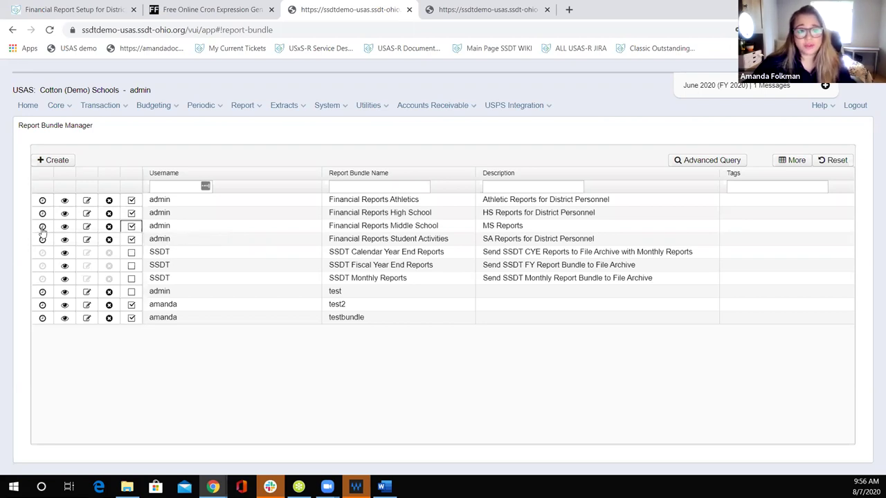
pyautogui.click(43, 227)
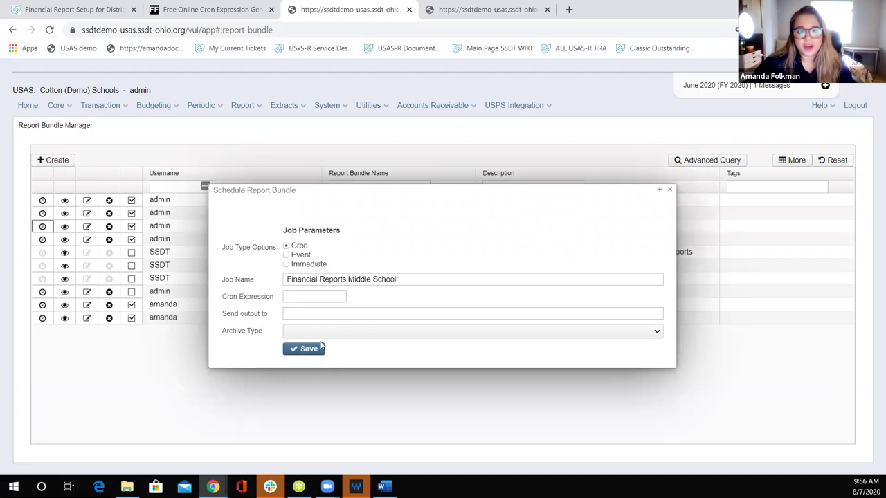
pyautogui.click(669, 189)
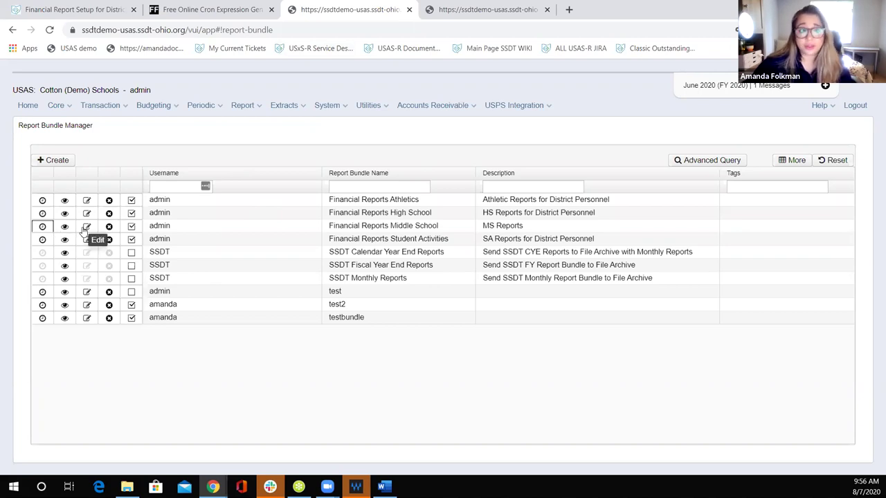
pyautogui.click(87, 229)
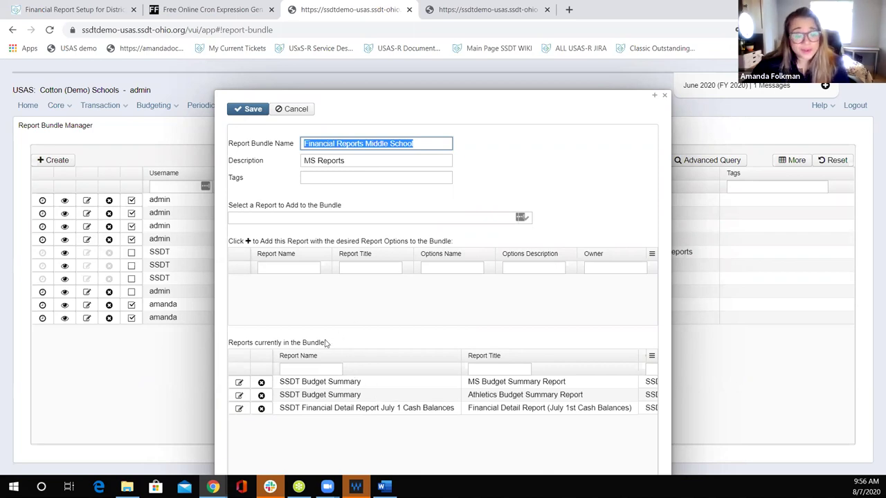
pyautogui.click(239, 396)
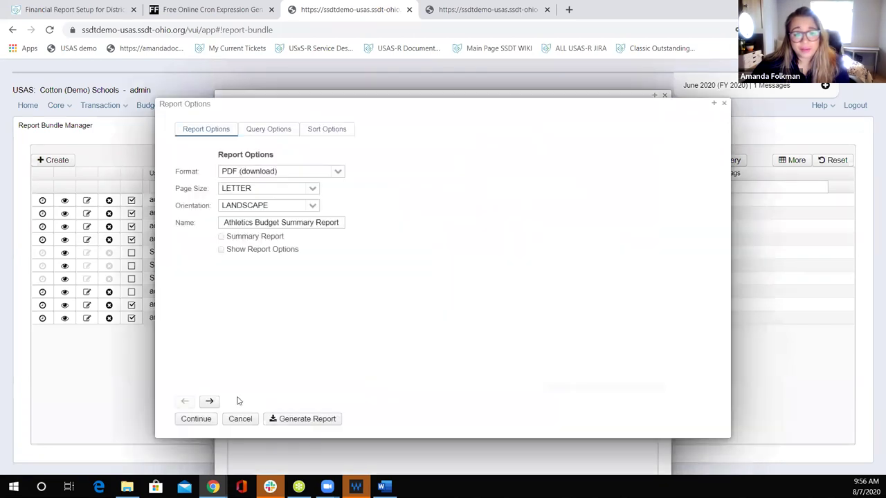
pyautogui.click(283, 131)
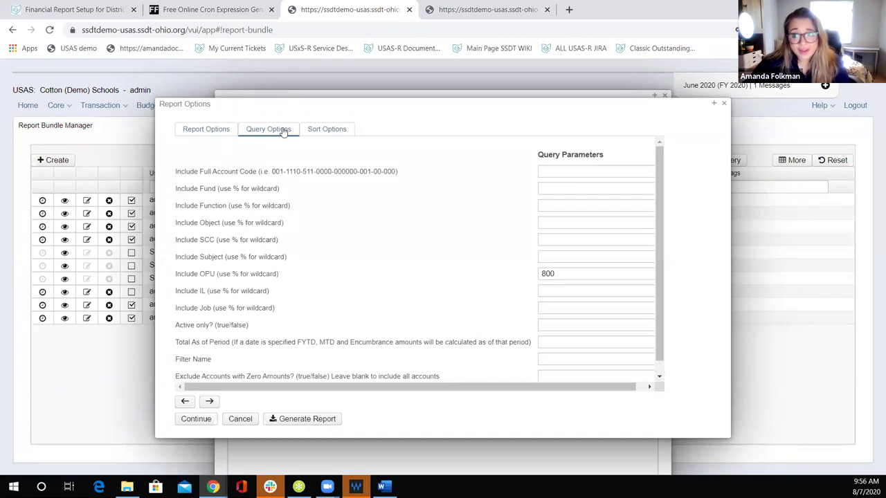
pyautogui.click(726, 104)
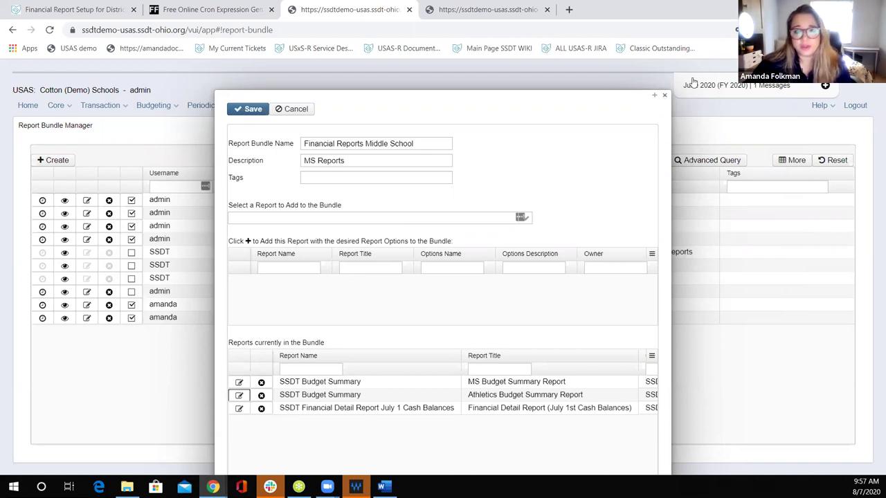
pyautogui.click(665, 94)
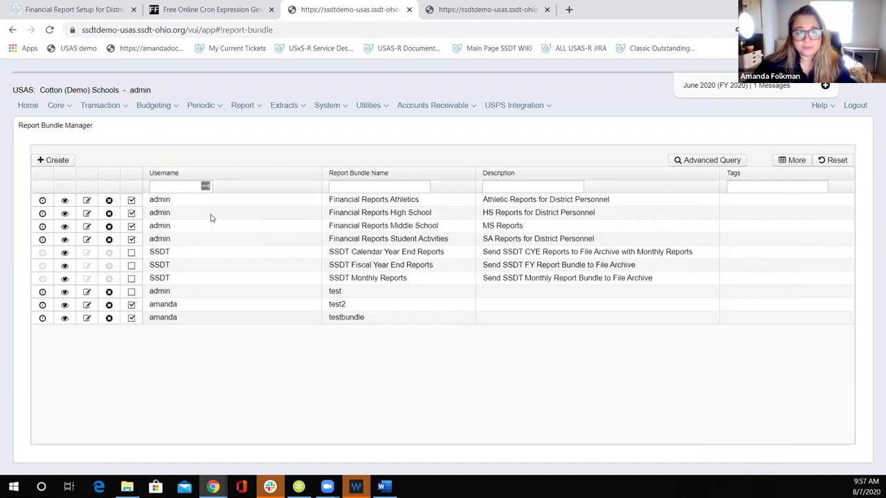
# Step: Open scheduling for the Financial Reports Middle School bundle and set job type to Event
pyautogui.click(84, 12)
pyautogui.scroll(-1, 448, 249)
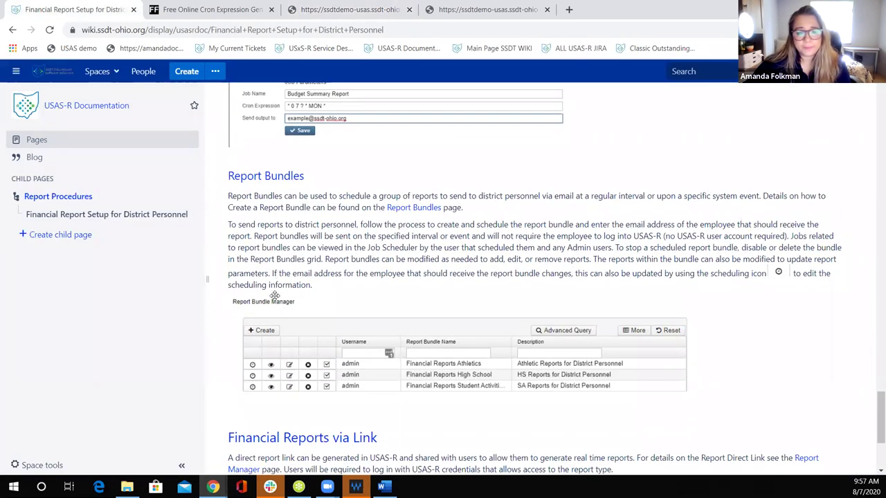
pyautogui.click(315, 11)
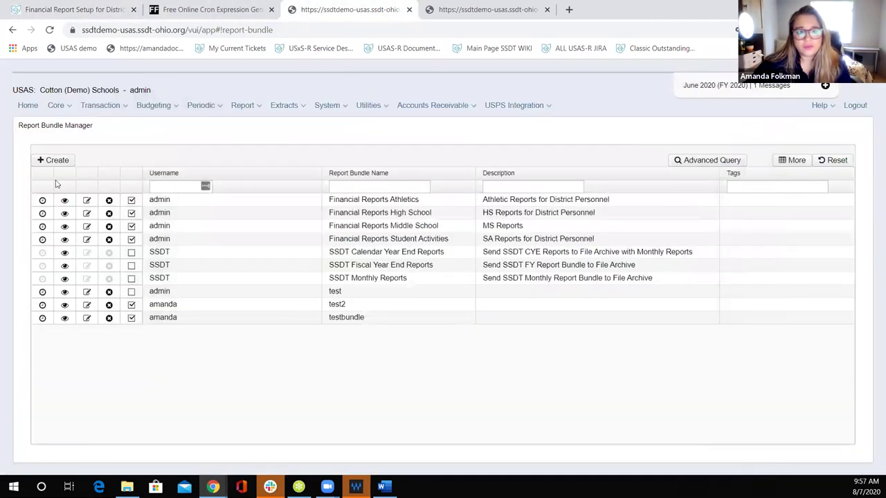
pyautogui.click(42, 226)
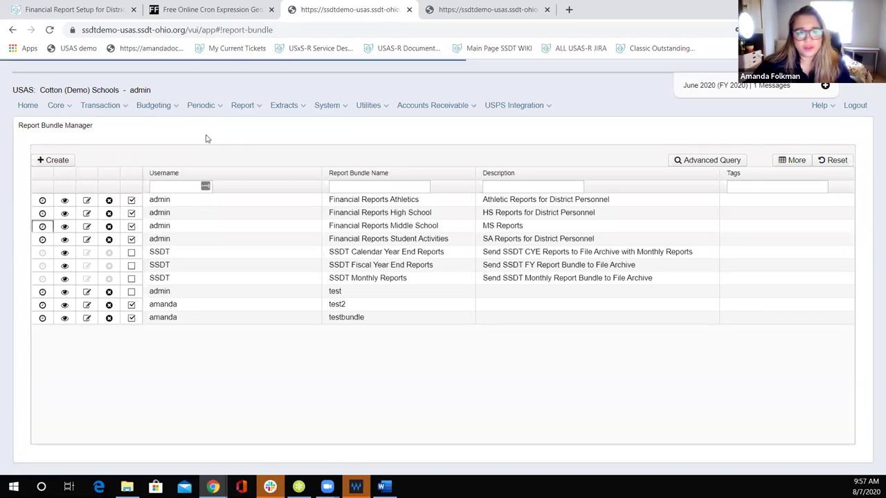
pyautogui.click(286, 256)
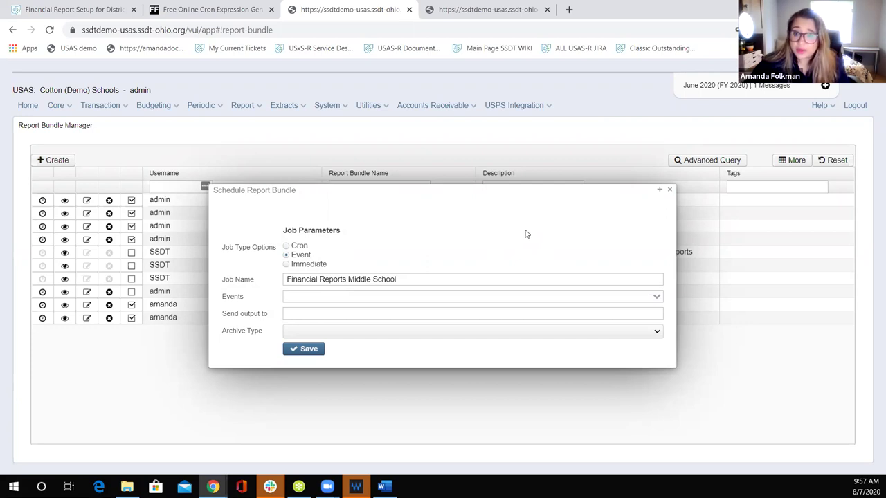
# Step: Review the available trigger events, then close the schedule without saving
pyautogui.click(656, 299)
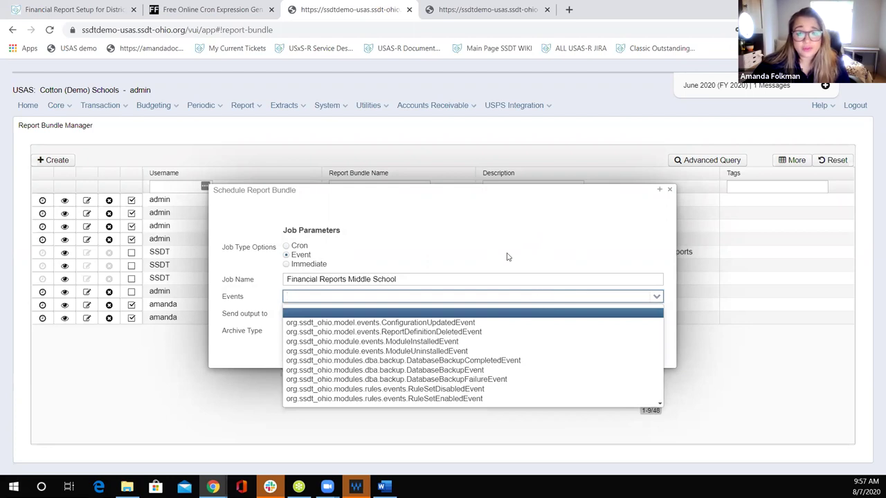
pyautogui.click(510, 221)
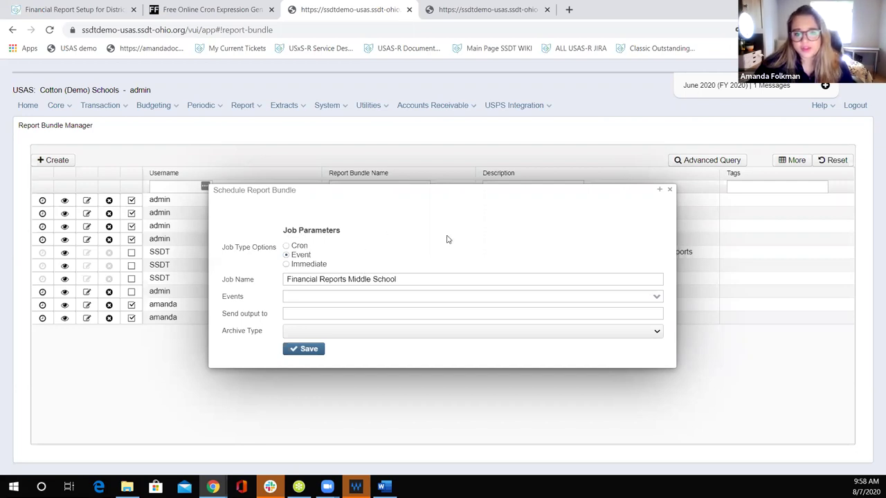
pyautogui.click(671, 192)
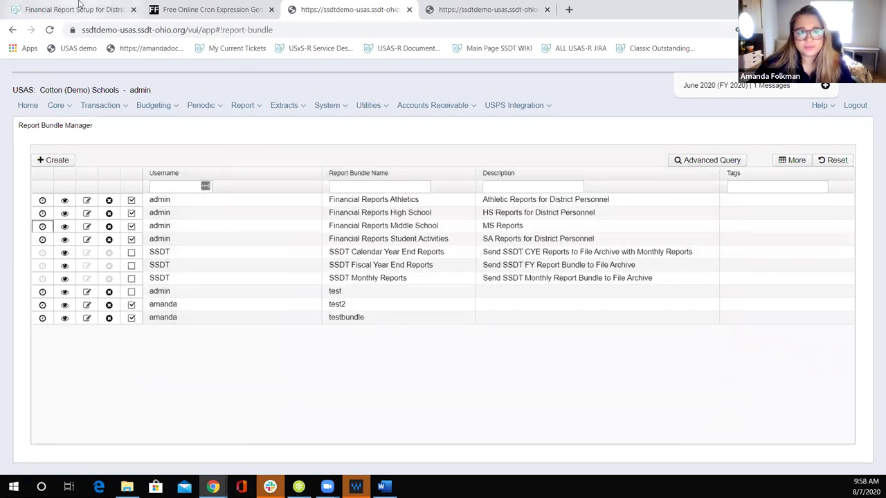
# Step: Read the guide's Financial Reports via Link section, then return to the USAS tab
pyautogui.click(81, 9)
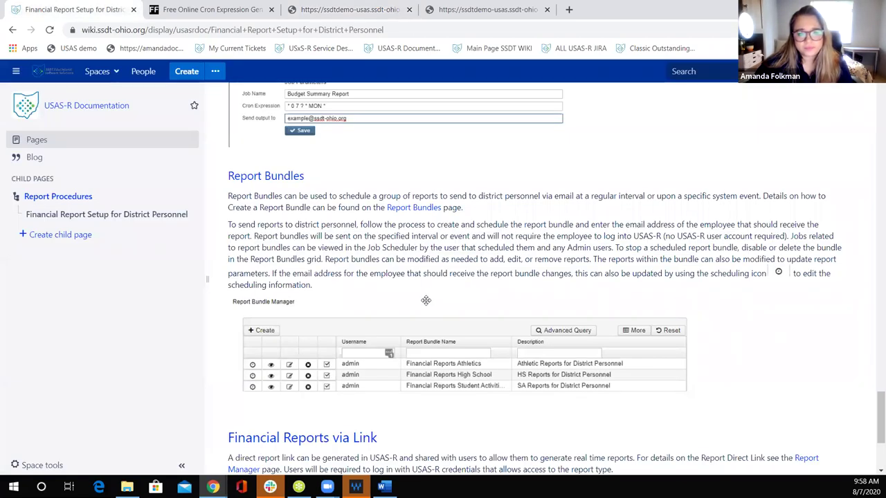
pyautogui.scroll(-1, 429, 301)
pyautogui.scroll(-1, 495, 362)
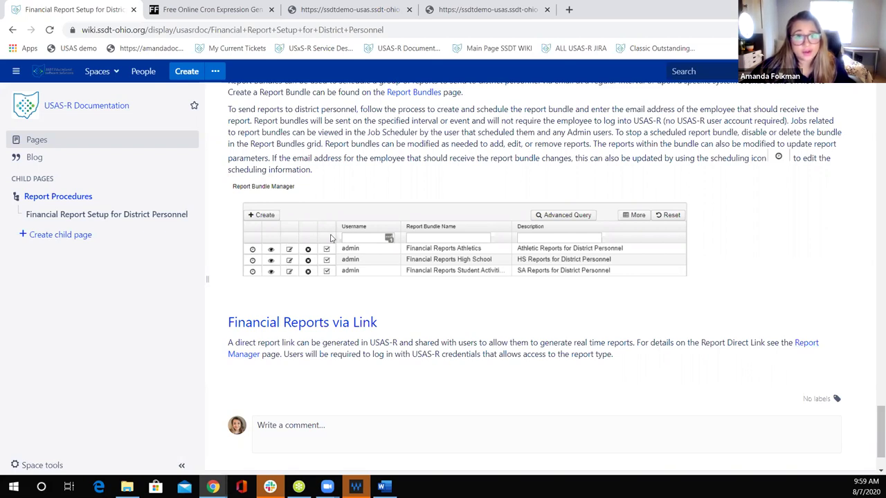
pyautogui.click(369, 14)
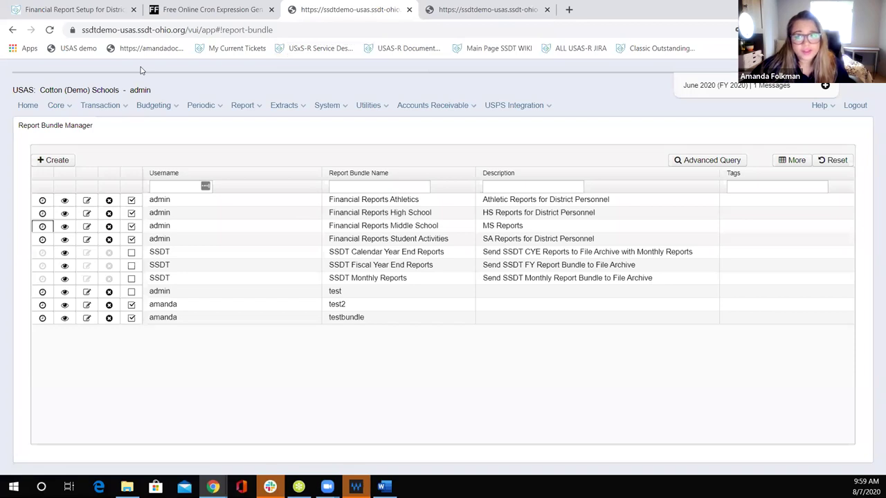
# Step: Copy the SSDT Budget Summary direct link with the High School saved options loaded
pyautogui.click(27, 105)
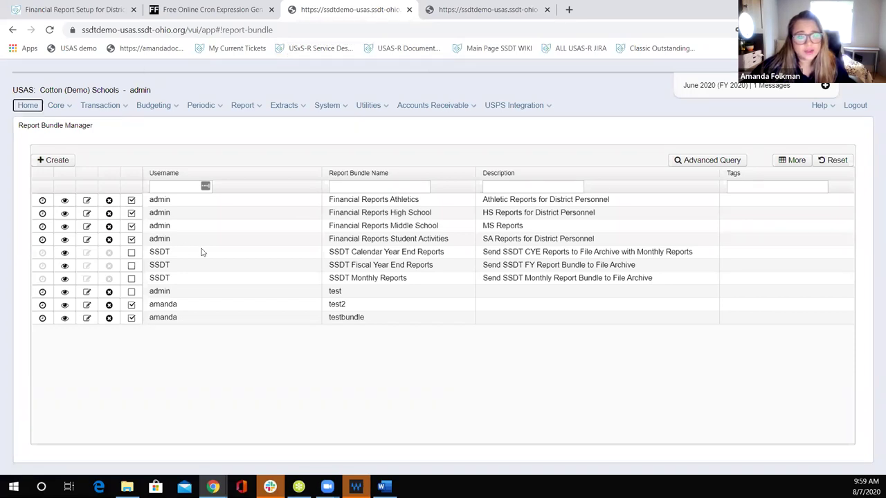
pyautogui.click(41, 206)
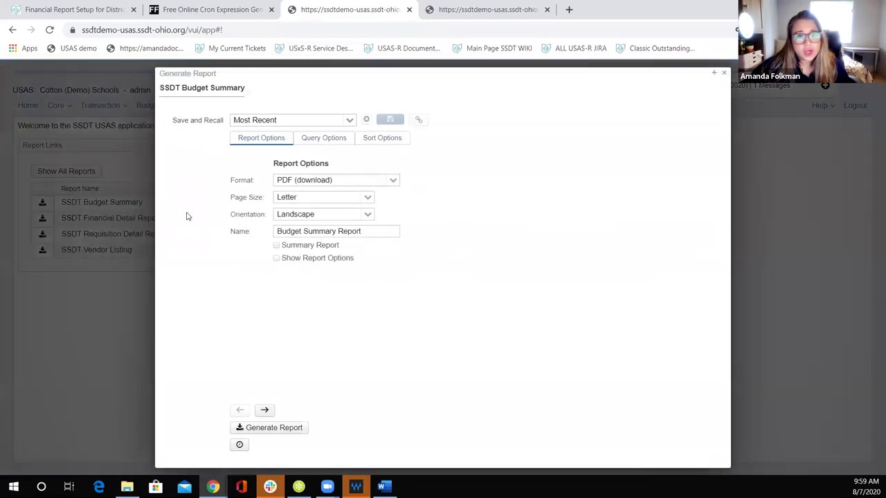
pyautogui.click(347, 123)
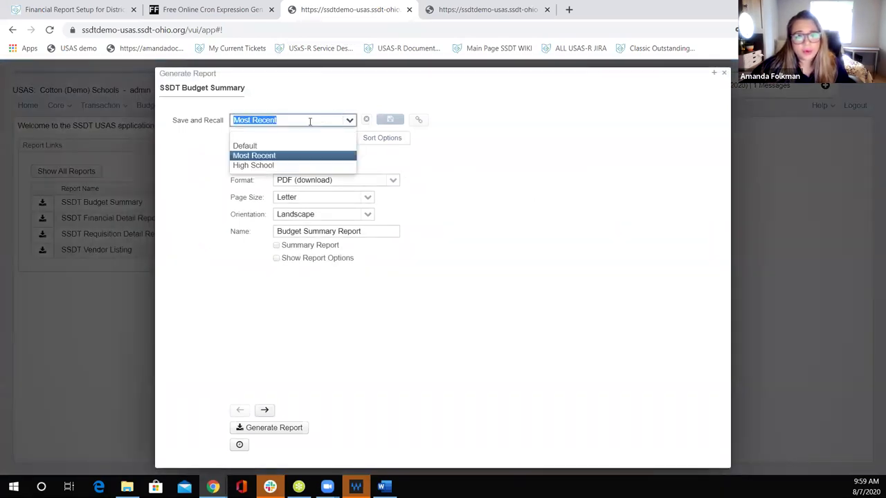
pyautogui.click(258, 167)
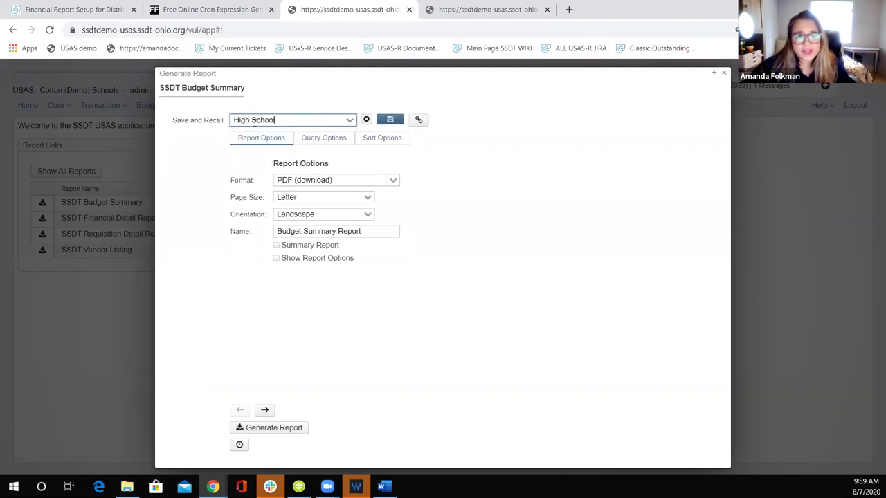
pyautogui.click(418, 121)
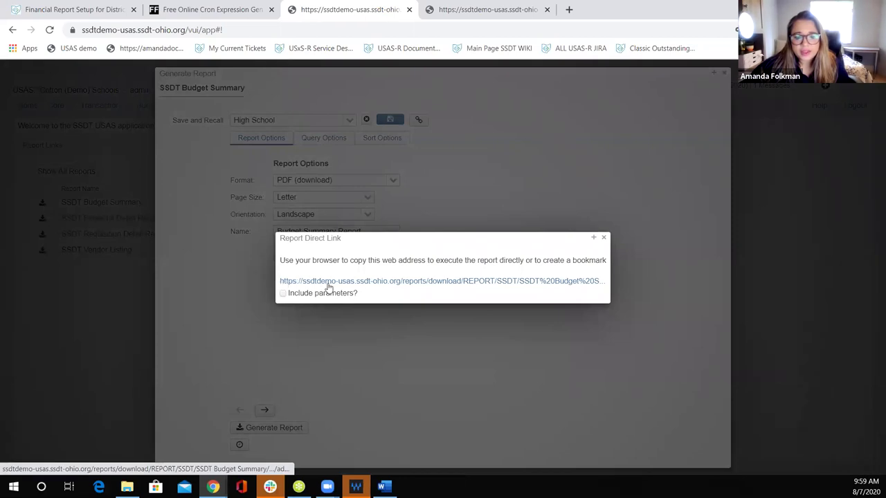
pyautogui.rightClick(329, 286)
pyautogui.click(364, 350)
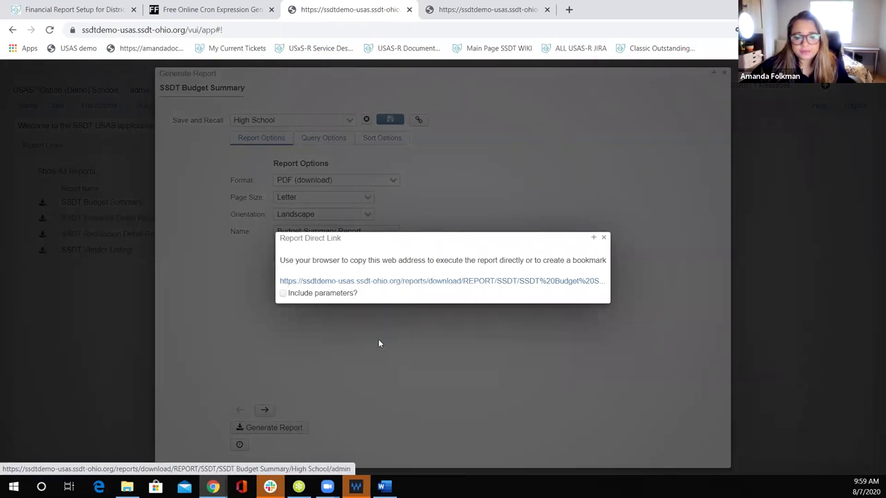
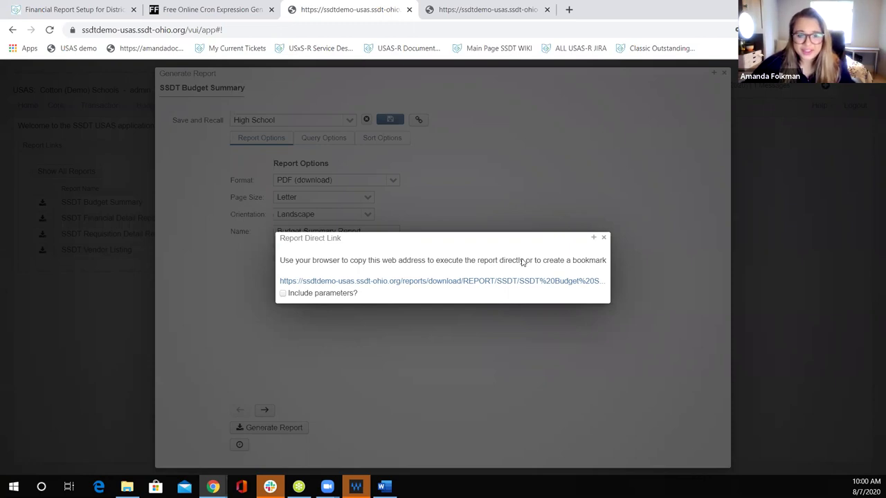
# Step: Close the Report Direct Link window and the SSDT Budget Summary Generate Report window
pyautogui.click(605, 238)
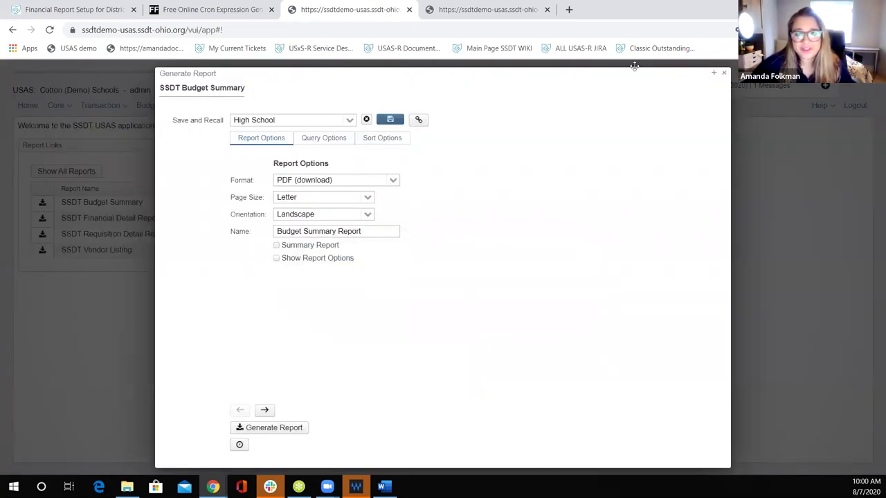
pyautogui.click(724, 73)
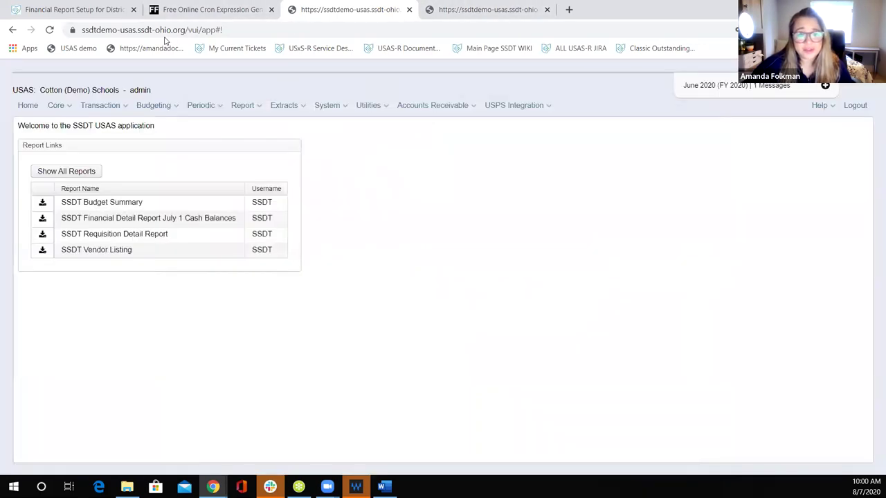
# Step: Switch to the Financial Report Setup for District Personnel page and read its email, bundle and link sections
pyautogui.hotkey('ctrl', '1')
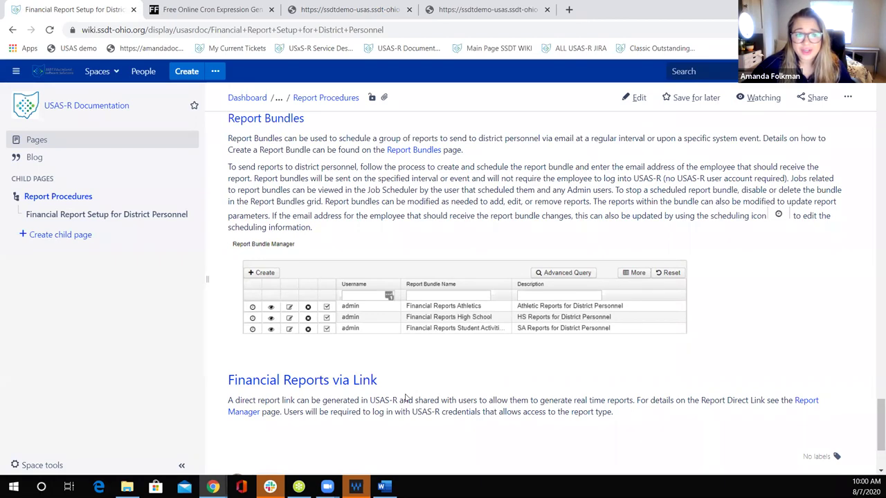
pyautogui.scroll(5, 408, 398)
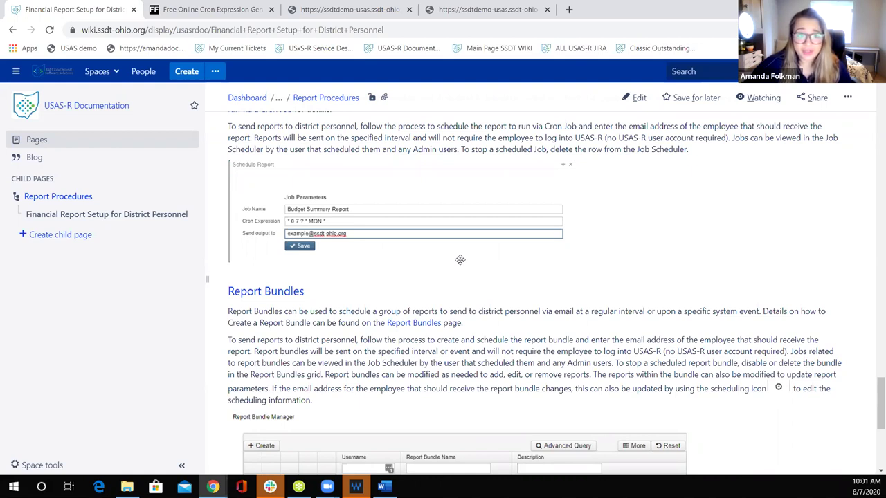
pyautogui.scroll(2, 443, 255)
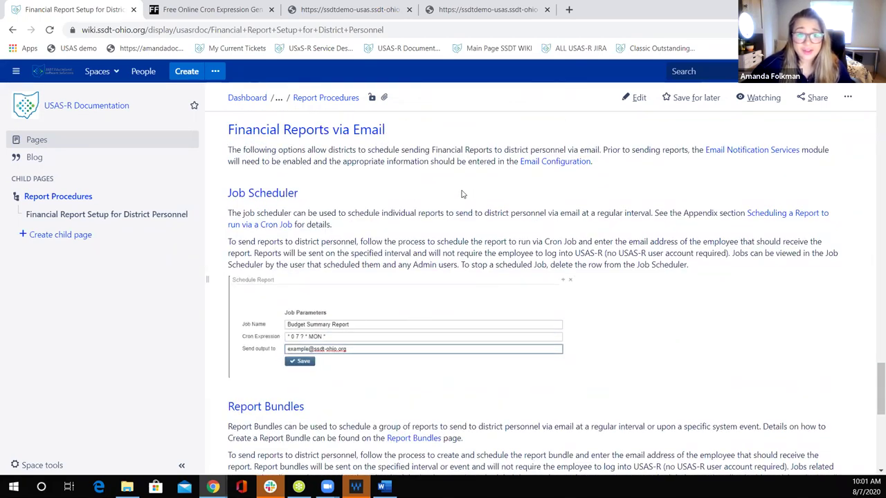
pyautogui.scroll(-3, 478, 259)
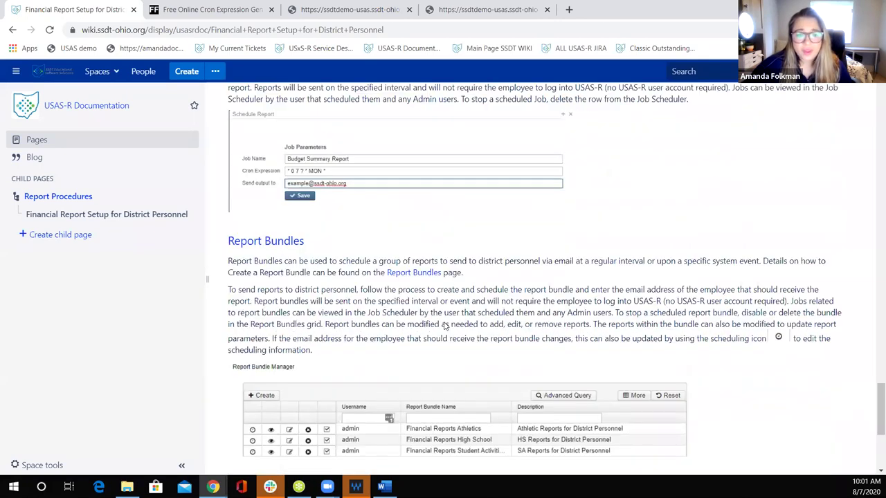
pyautogui.scroll(-2, 445, 325)
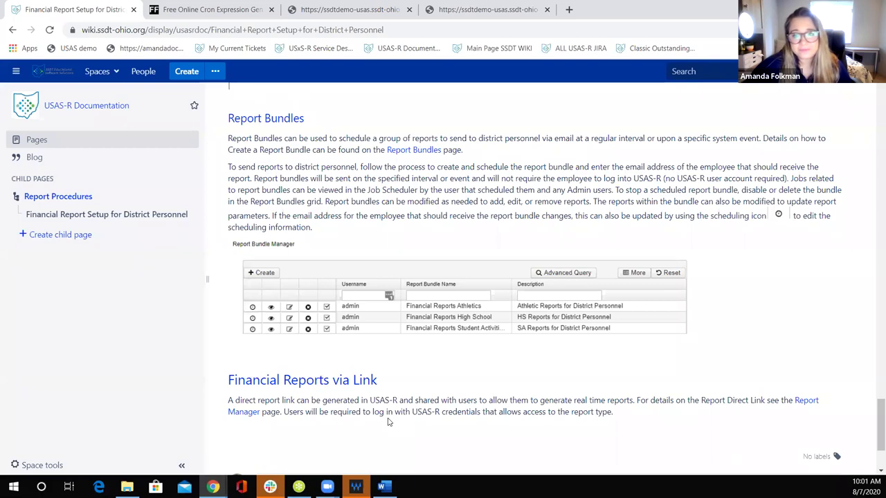
pyautogui.scroll(15, 388, 422)
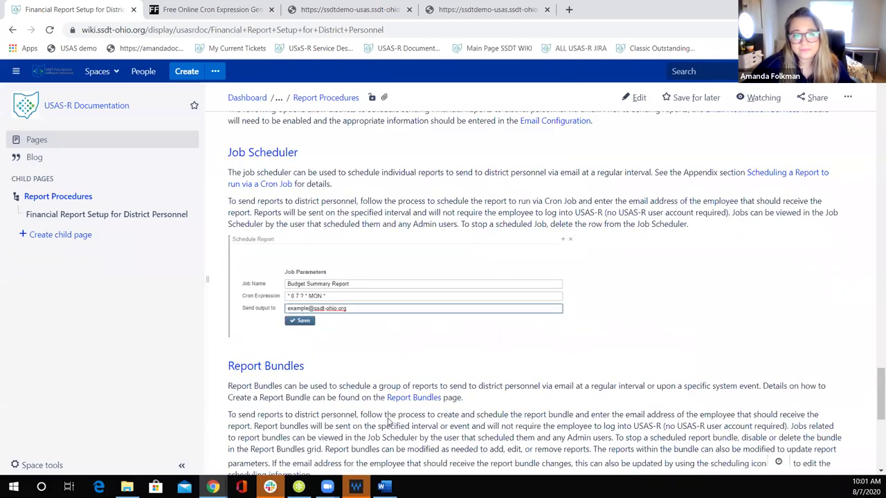
pyautogui.scroll(10, 388, 421)
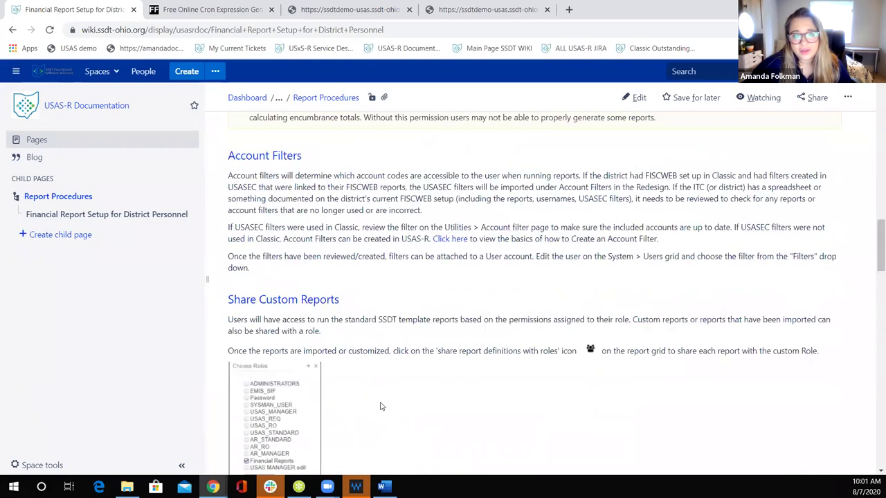
pyautogui.scroll(3, 278, 144)
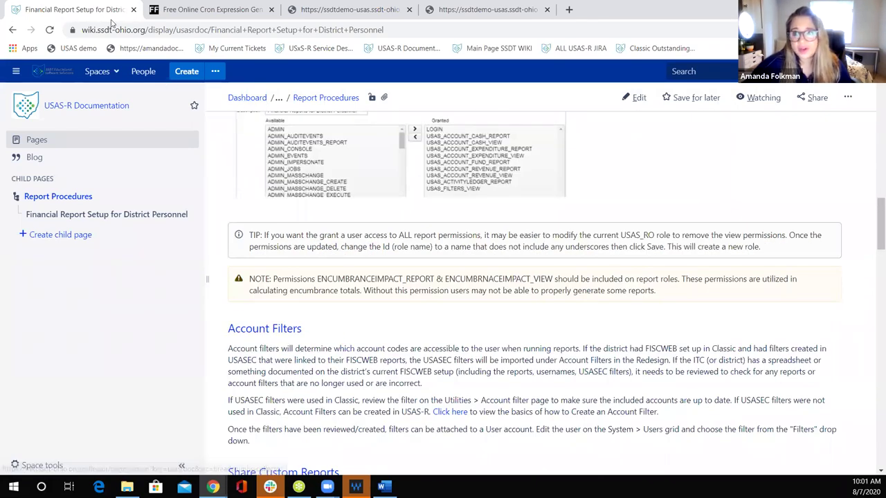
# Step: Open the USAS-R Documentation home page and expand Appendix > Report Procedures in the page tree
pyautogui.click(156, 168)
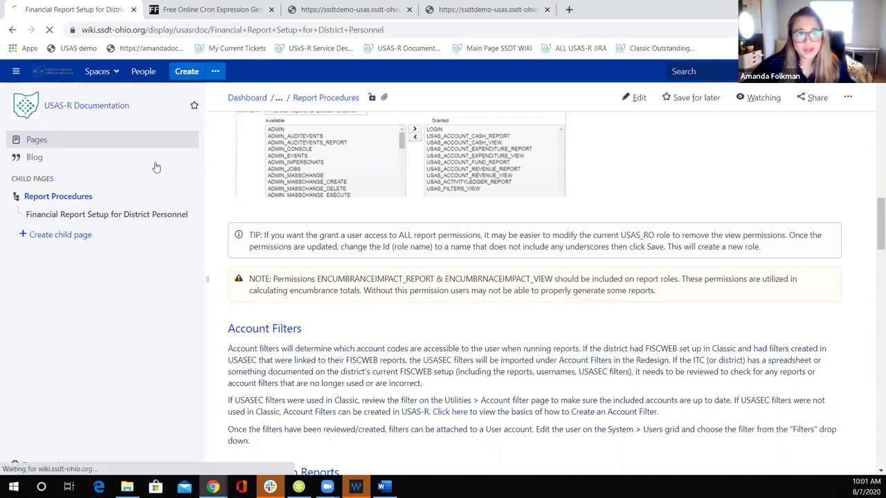
pyautogui.scroll(-3, 398, 274)
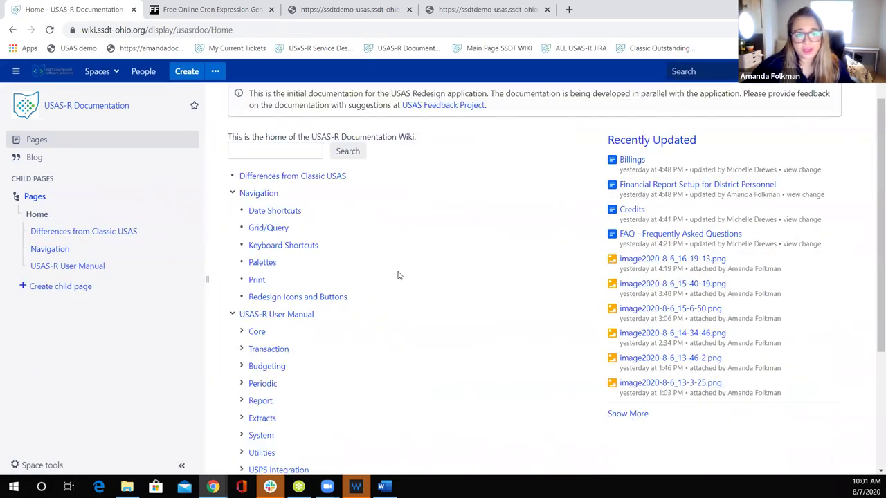
pyautogui.click(241, 380)
pyautogui.scroll(-1, 241, 382)
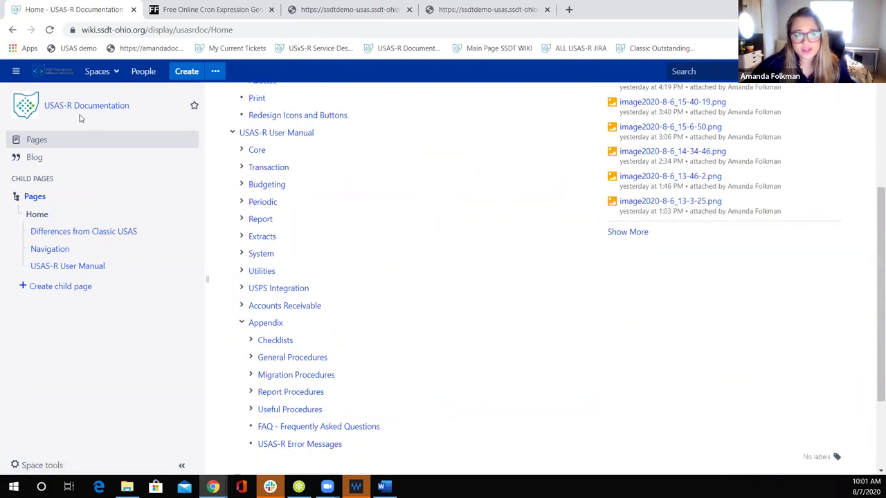
pyautogui.click(251, 392)
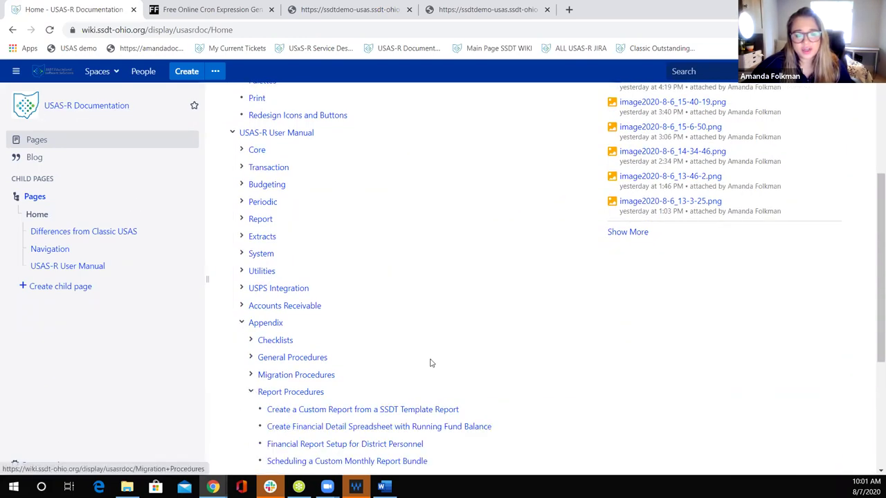
pyautogui.scroll(-1, 270, 412)
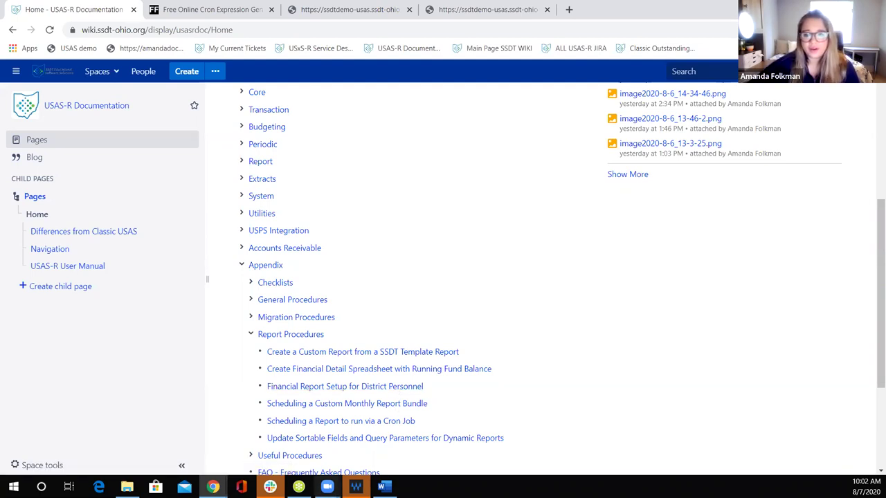
# Step: Collapse the Report Procedures and Appendix branches and return to the top of the page
pyautogui.click(251, 335)
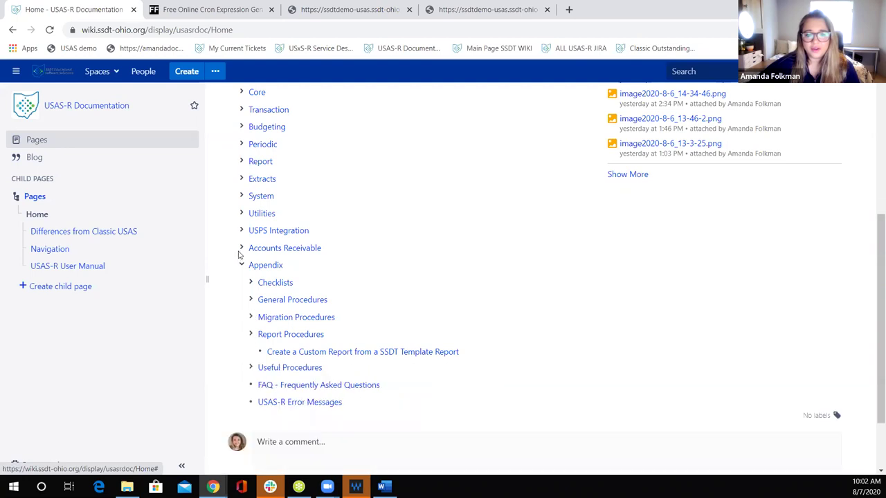
pyautogui.click(242, 266)
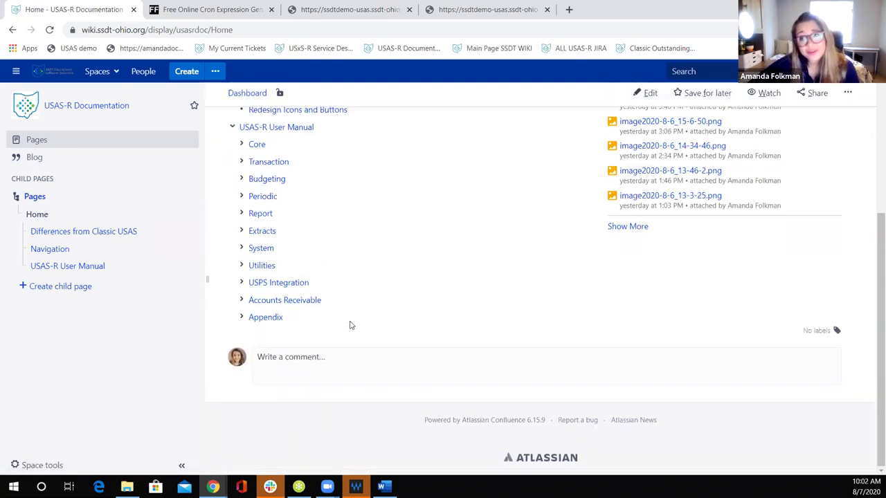
pyautogui.scroll(4, 425, 313)
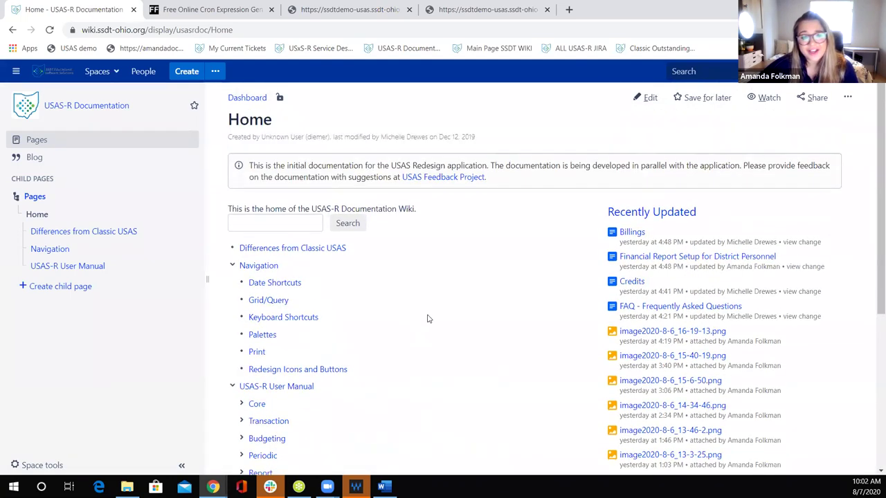